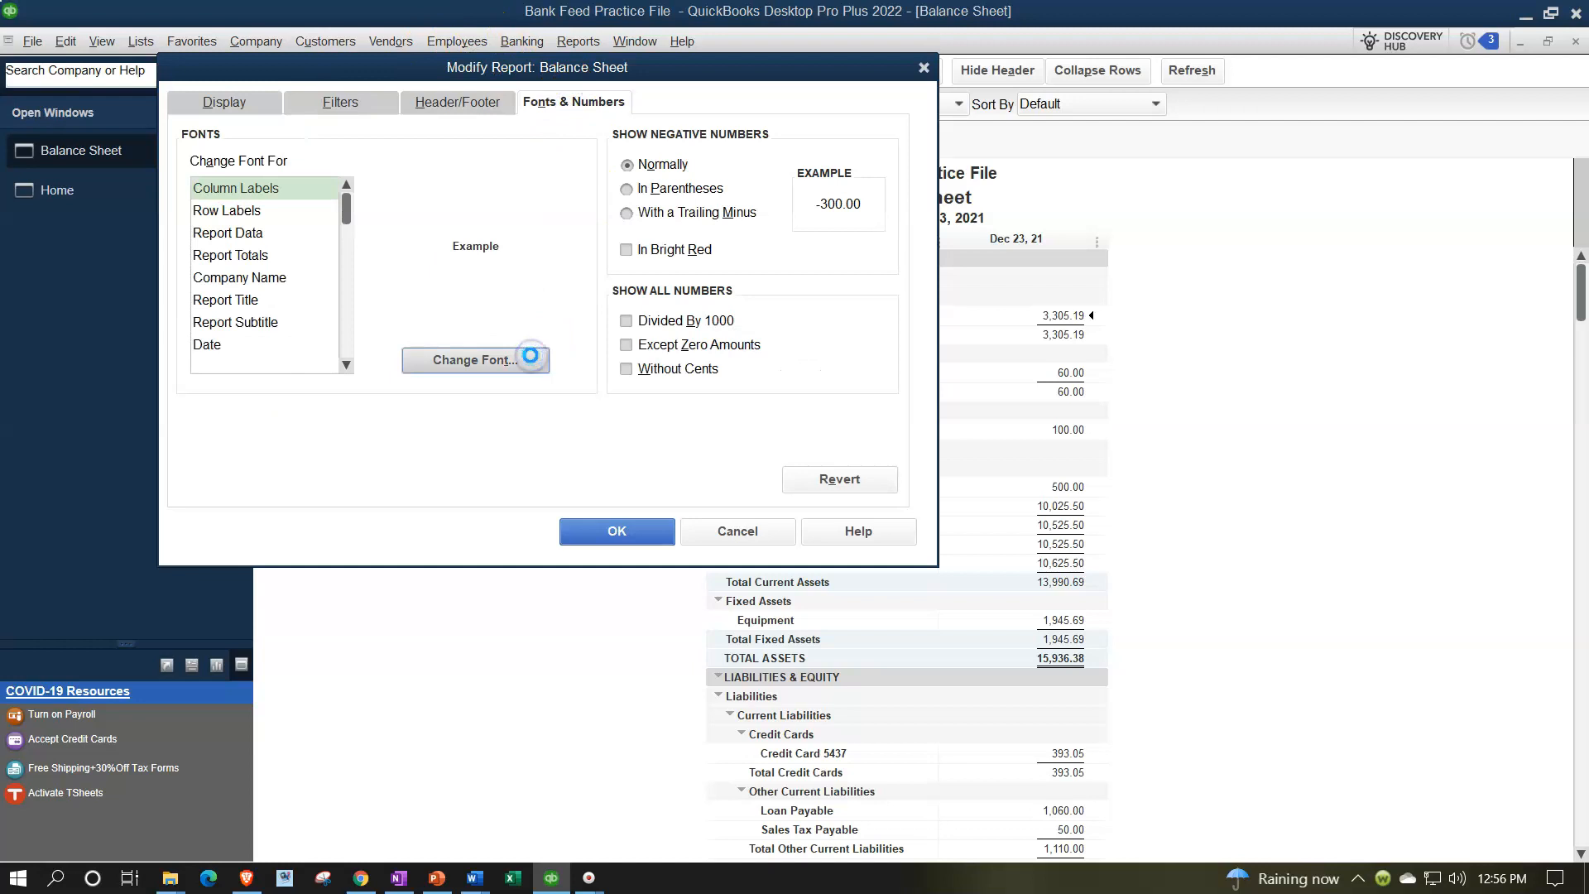
Enlarge the Balance Sheet's column label font and apply the change to all related fonts
left_click(518, 301)
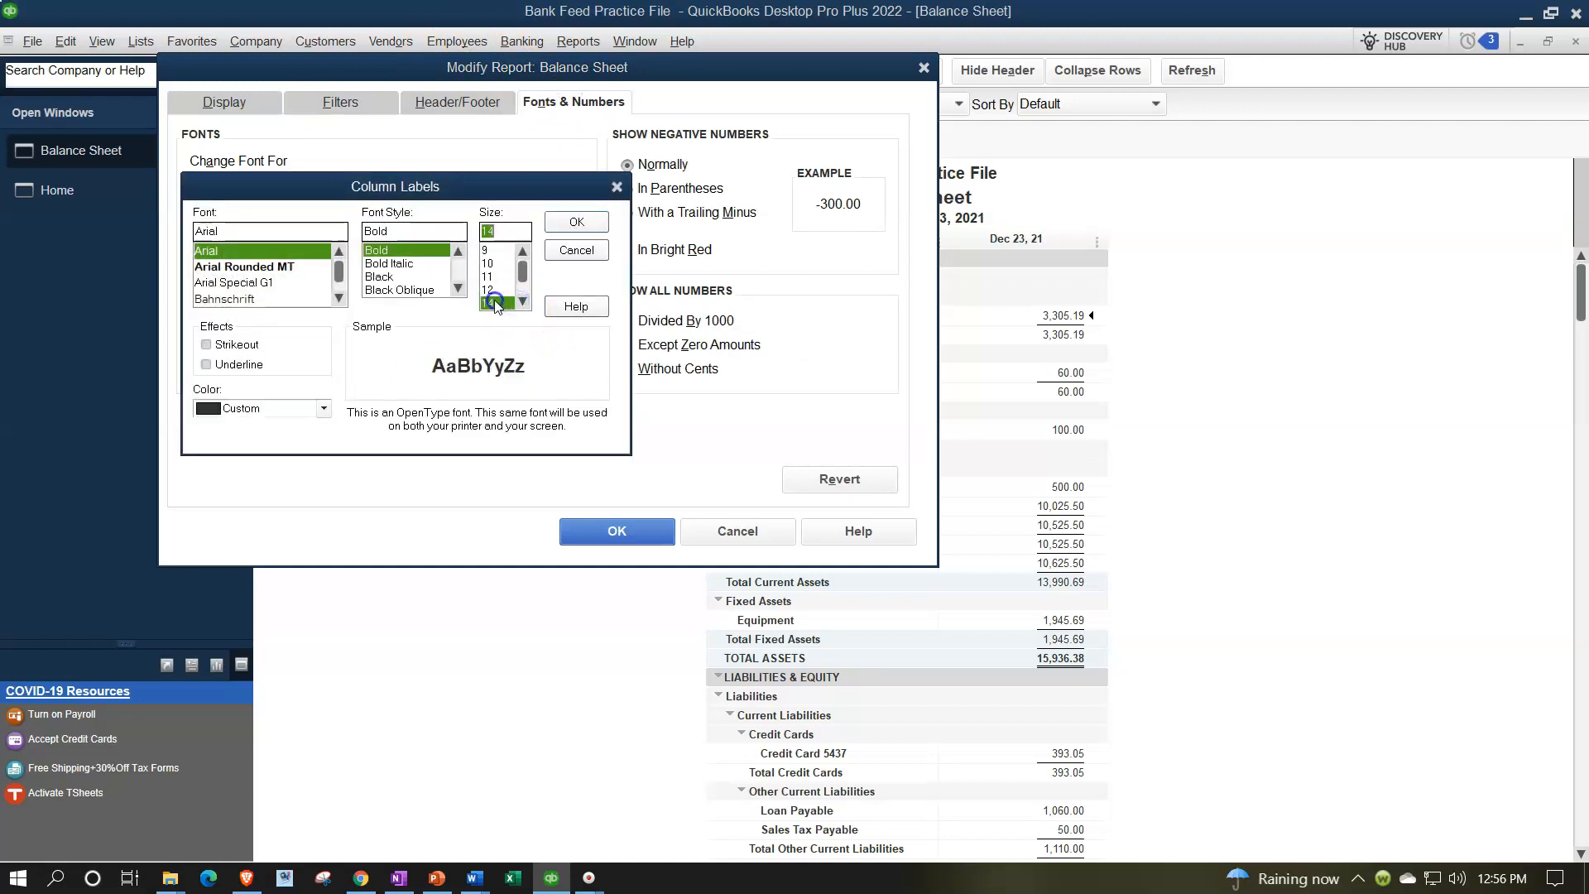
left_click(576, 222)
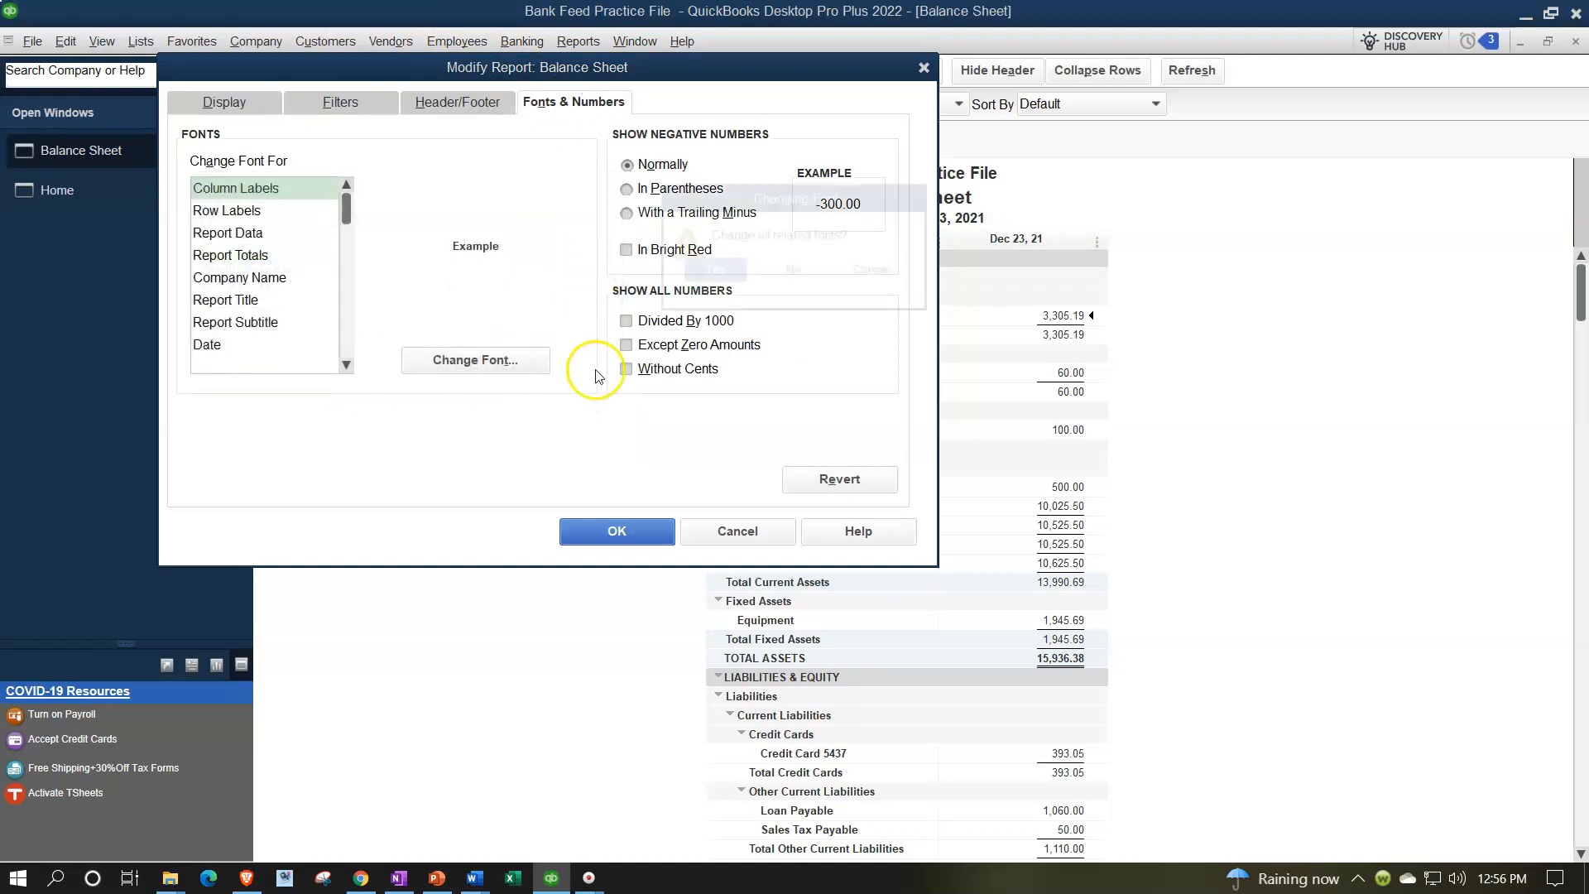
left_click(697, 263)
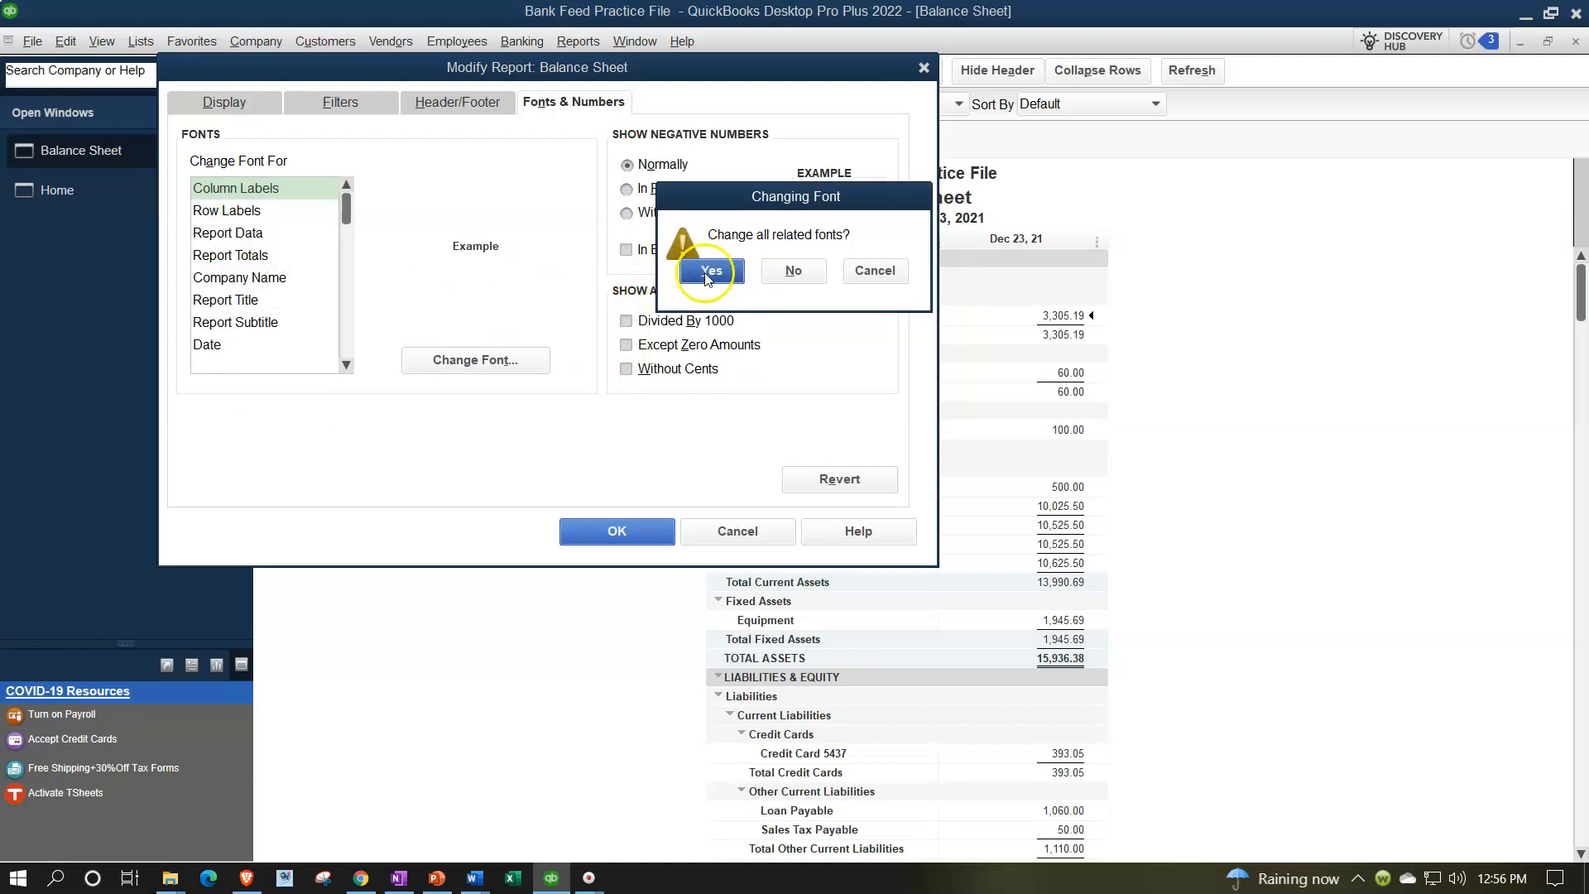
left_click(610, 533)
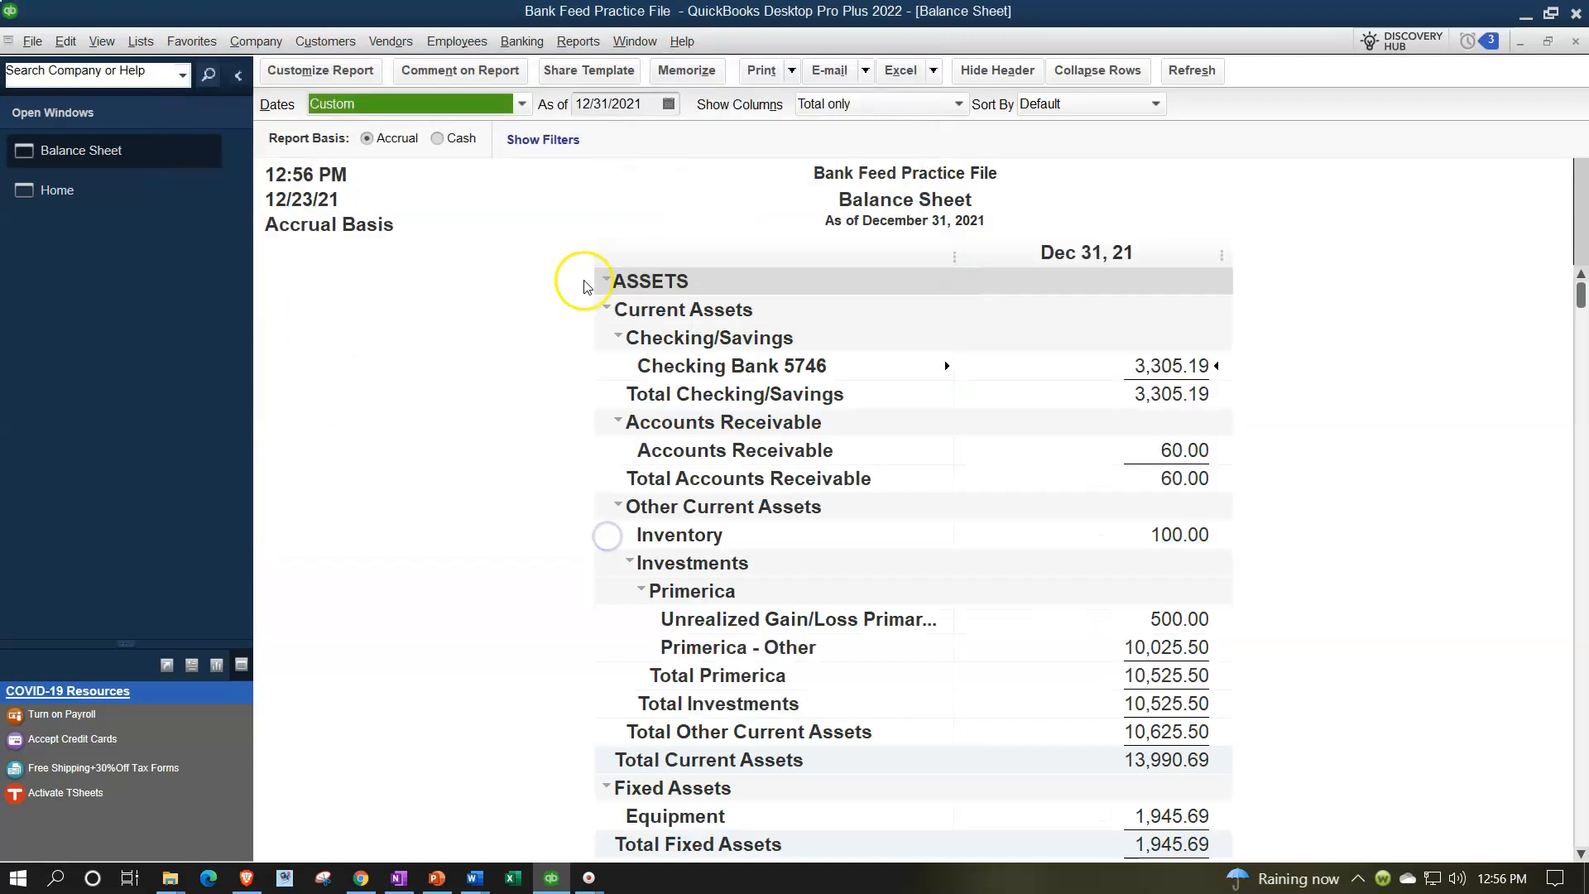
Open the Profit & Loss Standard report
left_click(578, 41)
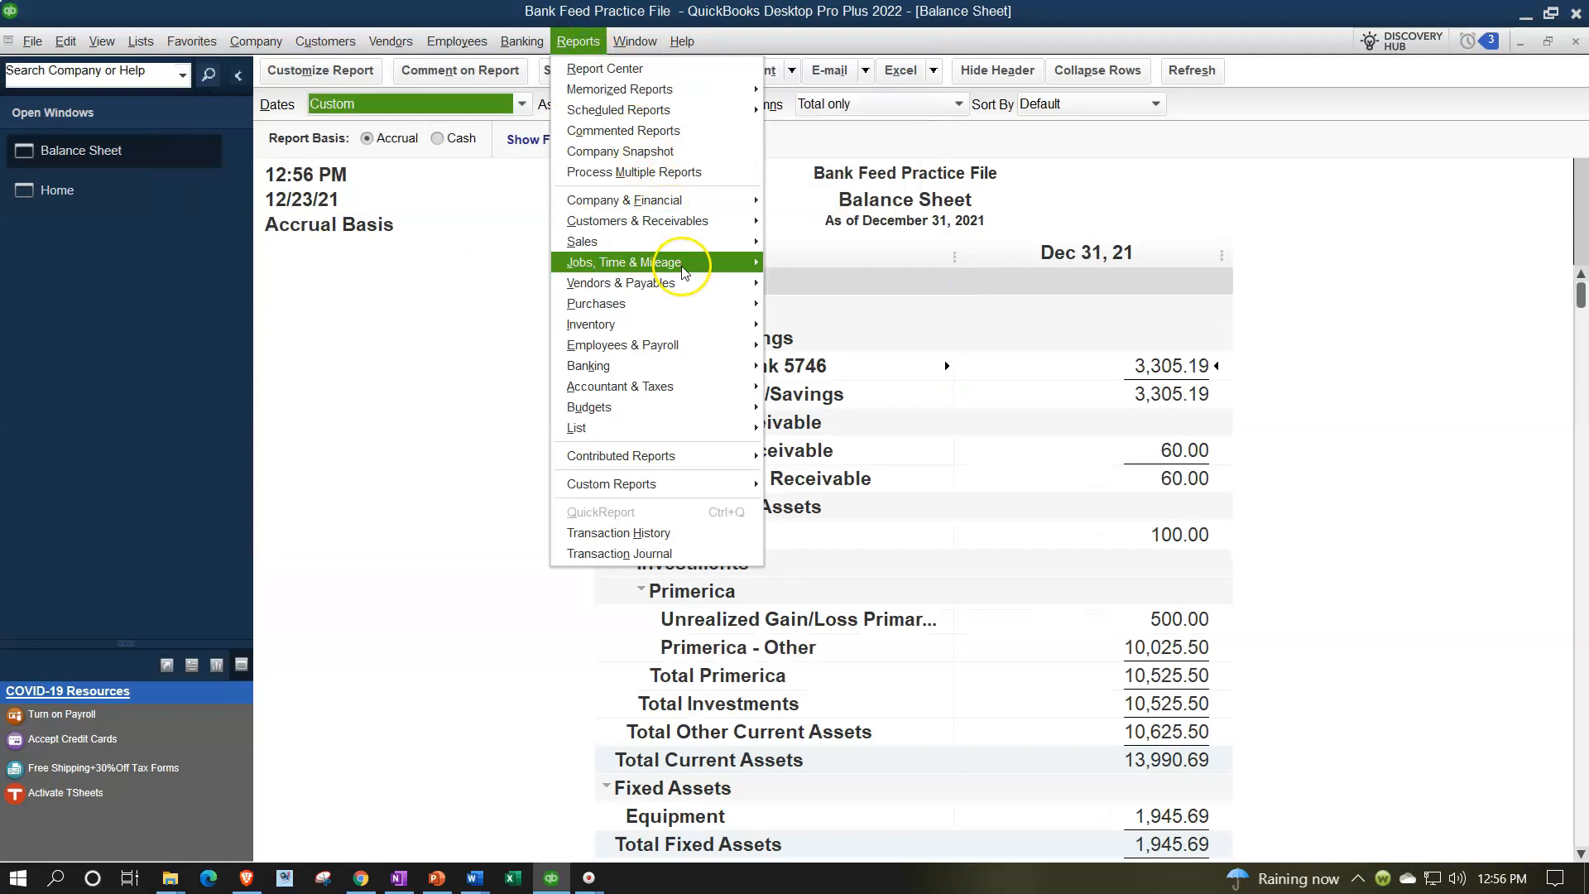
mouse_move(703, 200)
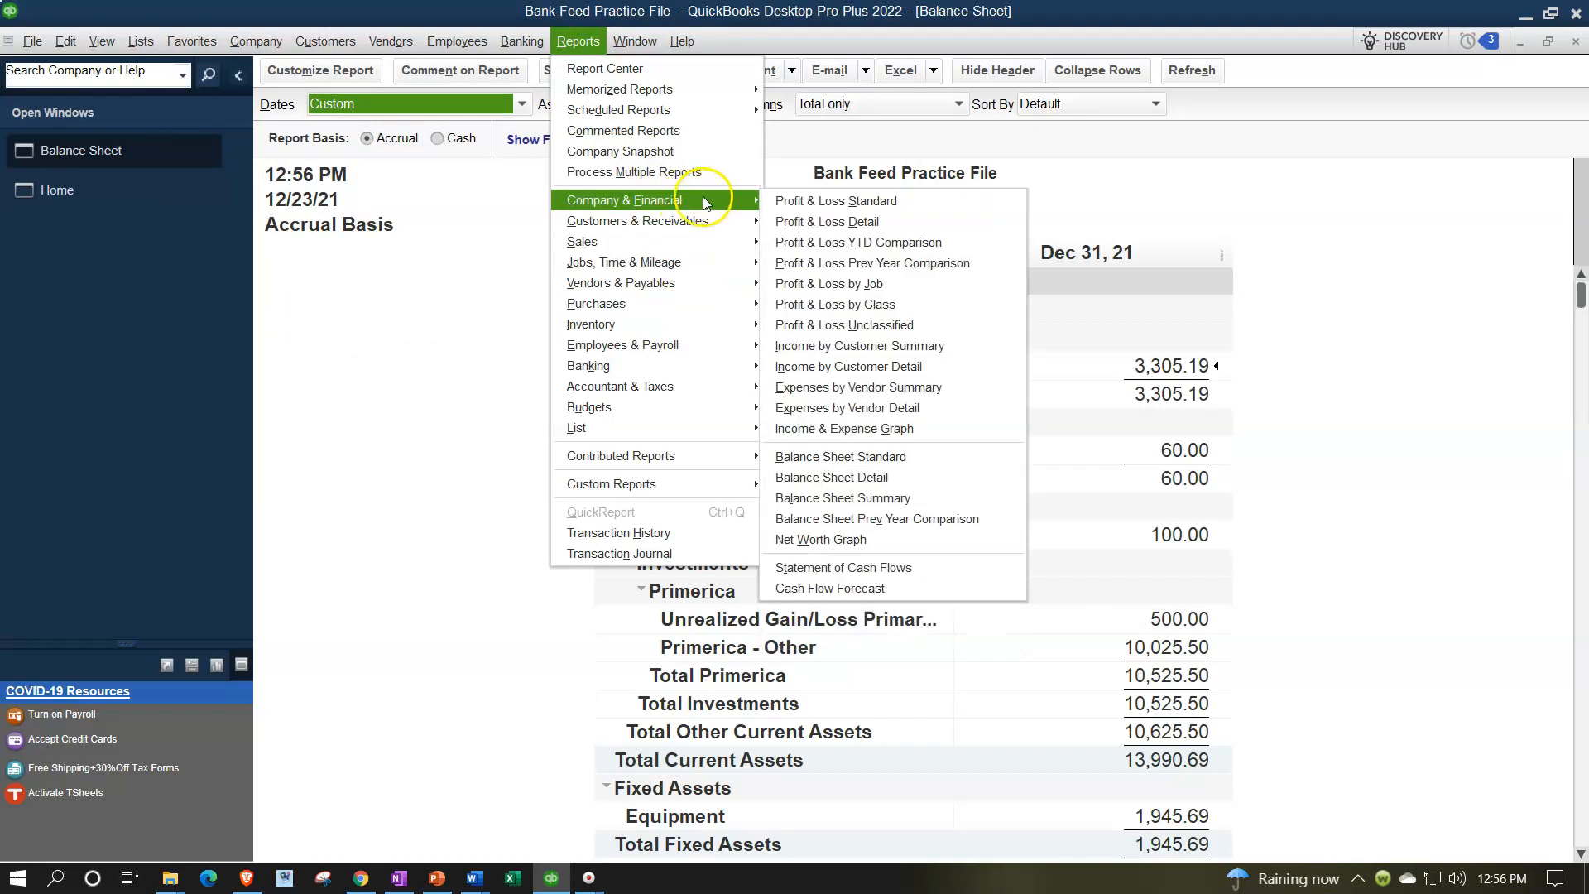
left_click(783, 201)
Set the Profit & Loss date range from 01/01/2021 to 12/31/2021
key("Tab")
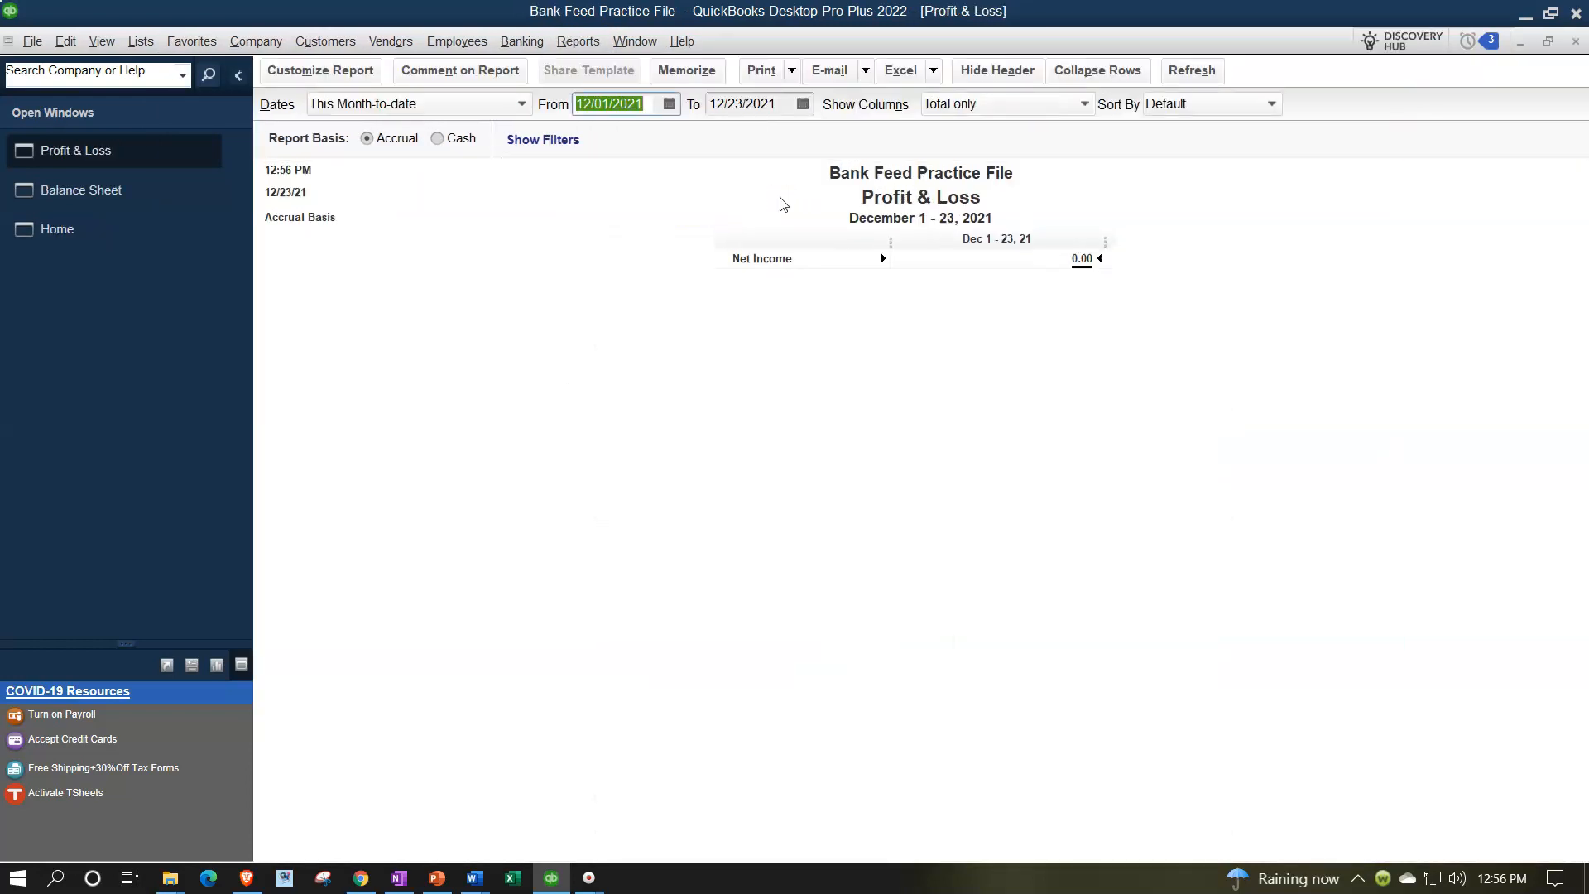
type("010121")
key("Tab")
type("12/3")
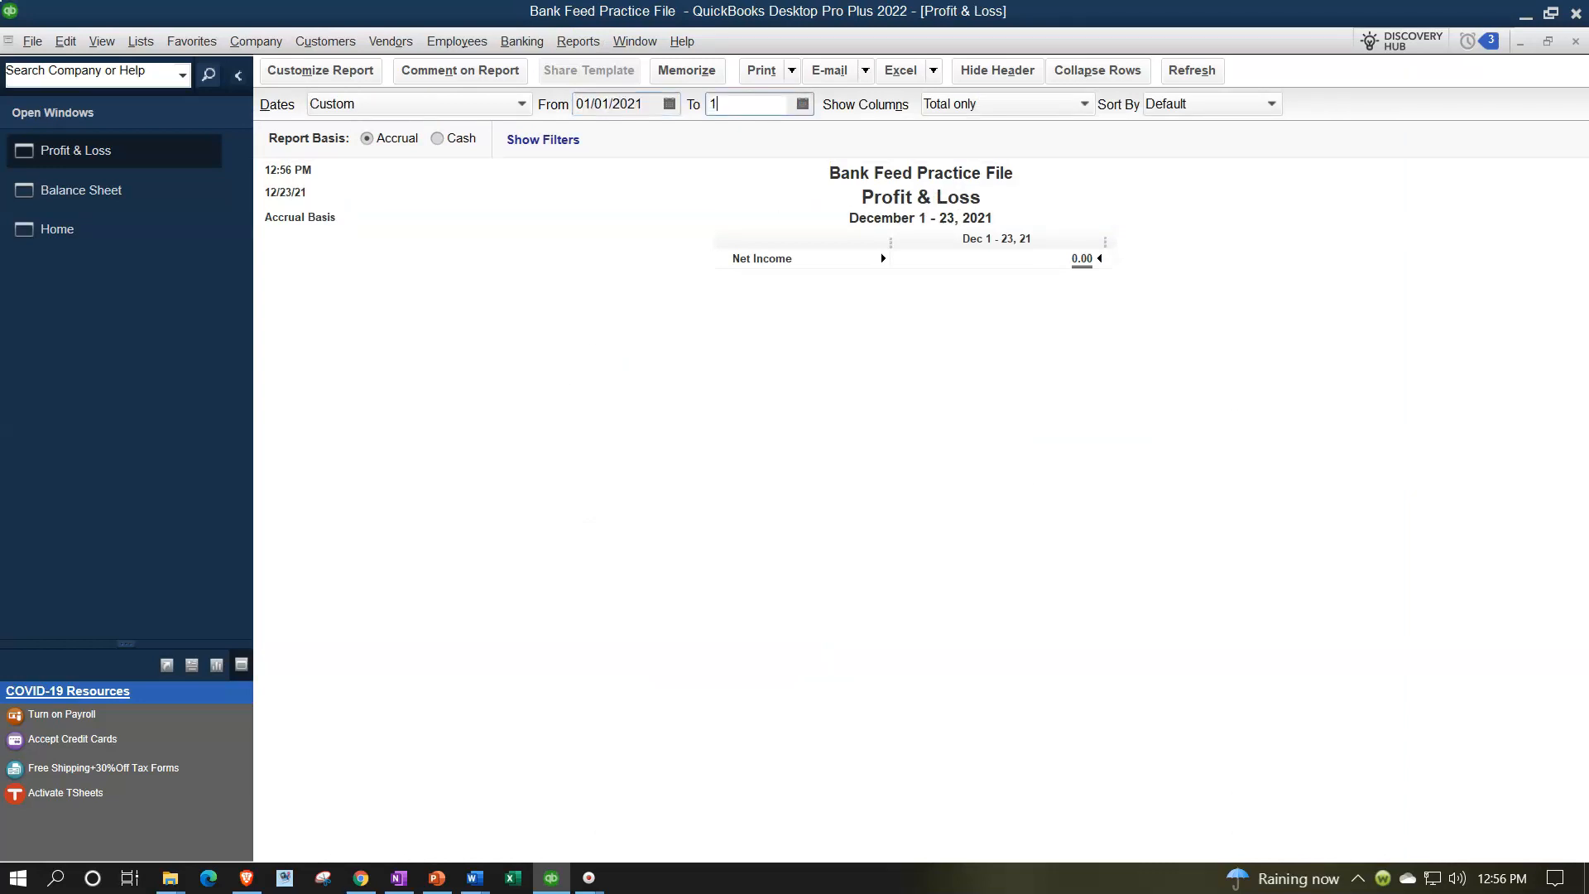
type("1/2021")
key("Tab")
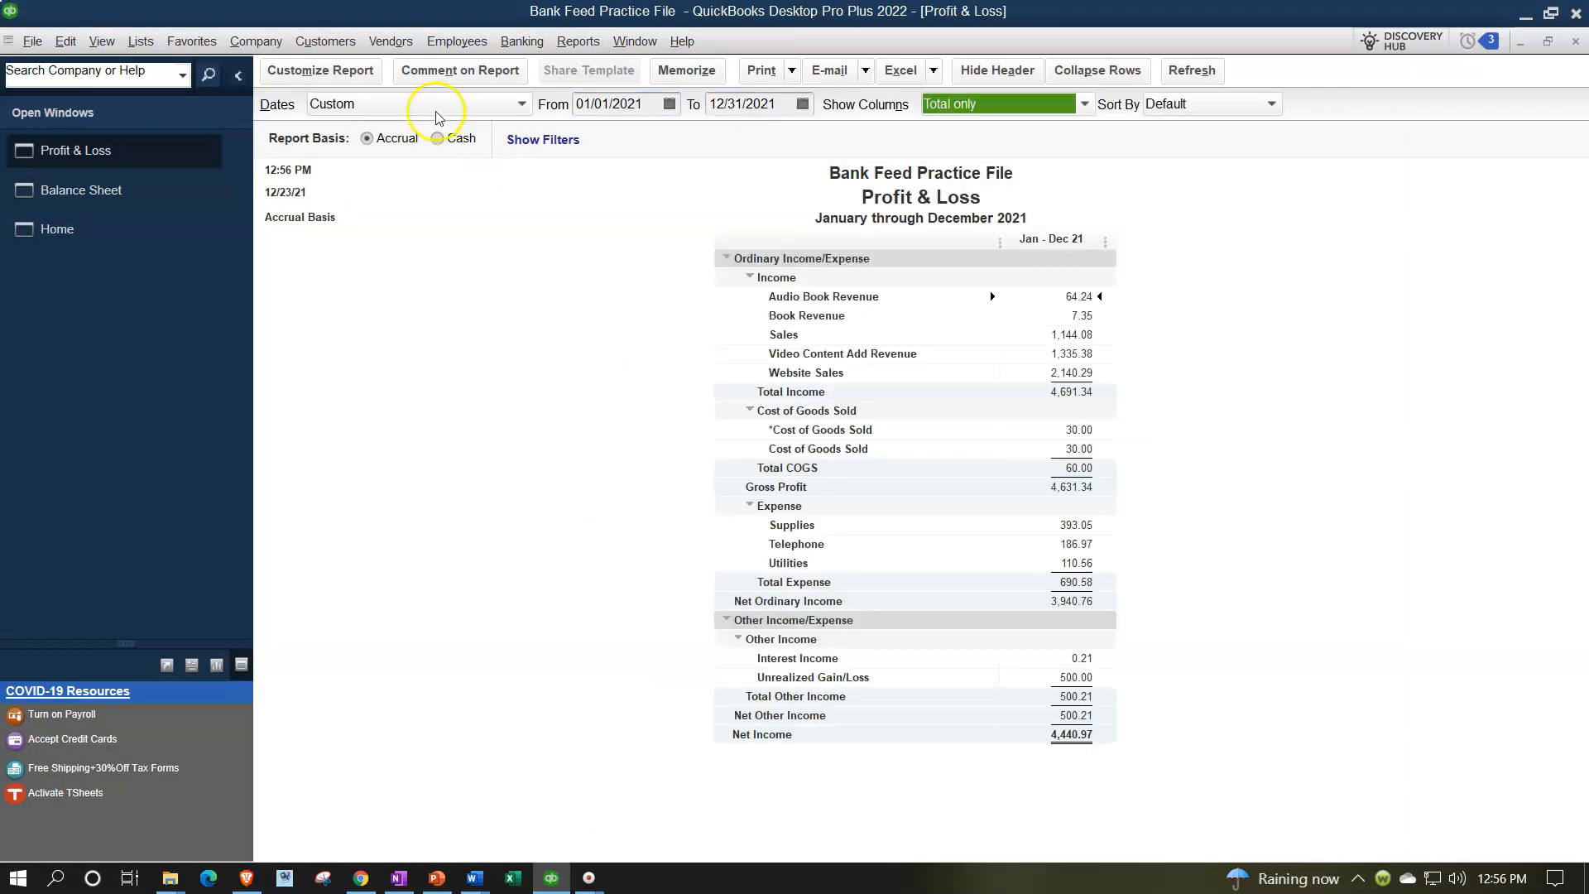
Enlarge the Profit & Loss column label font and apply the change to all related fonts
left_click(369, 80)
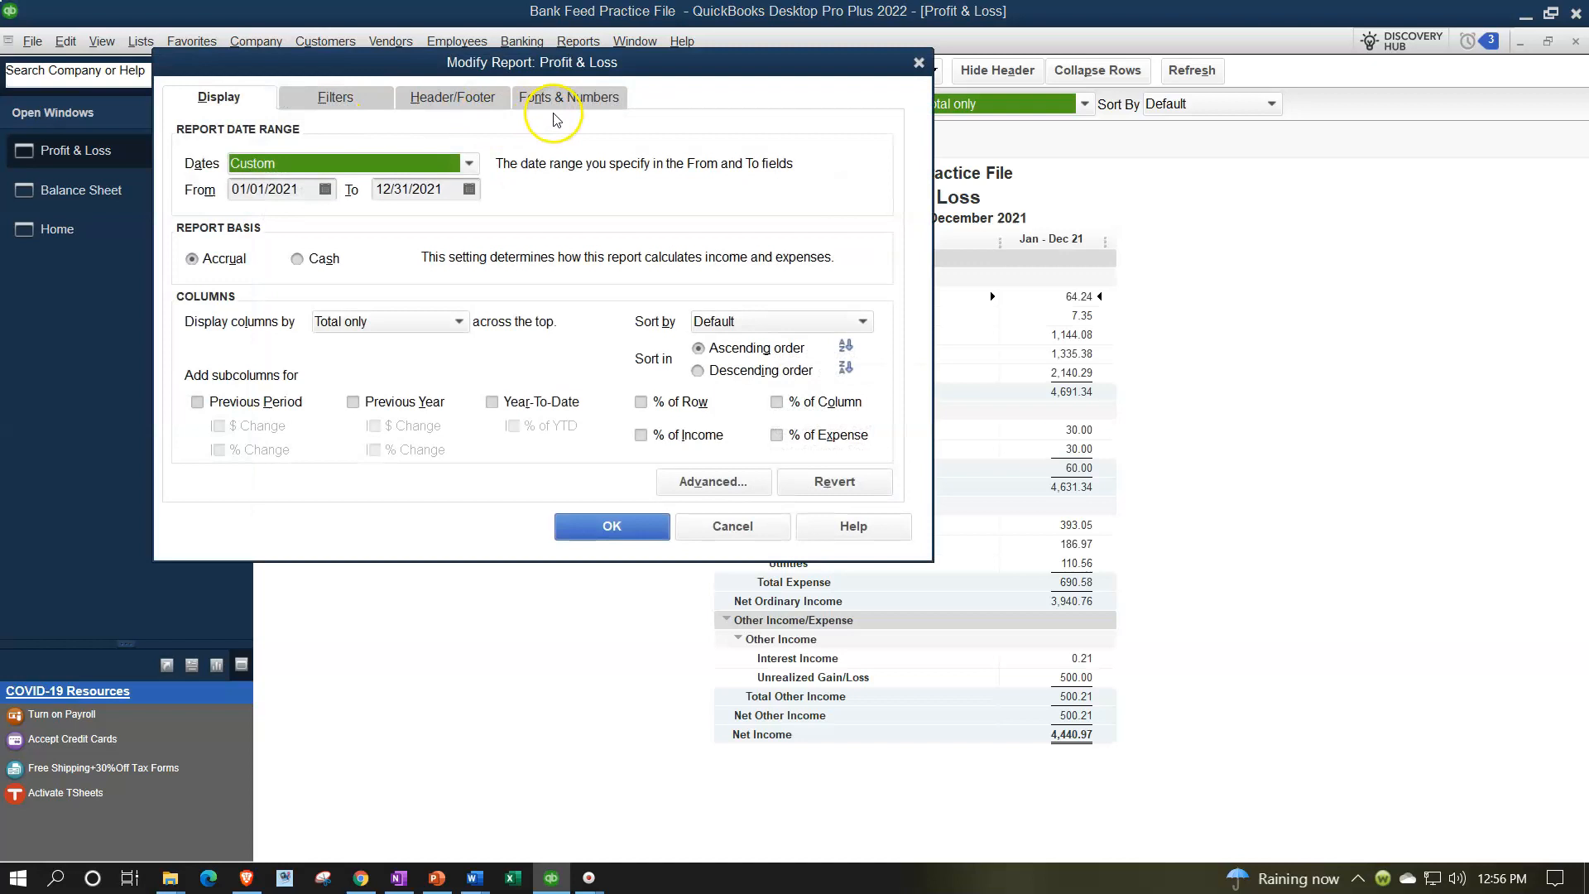
left_click(575, 98)
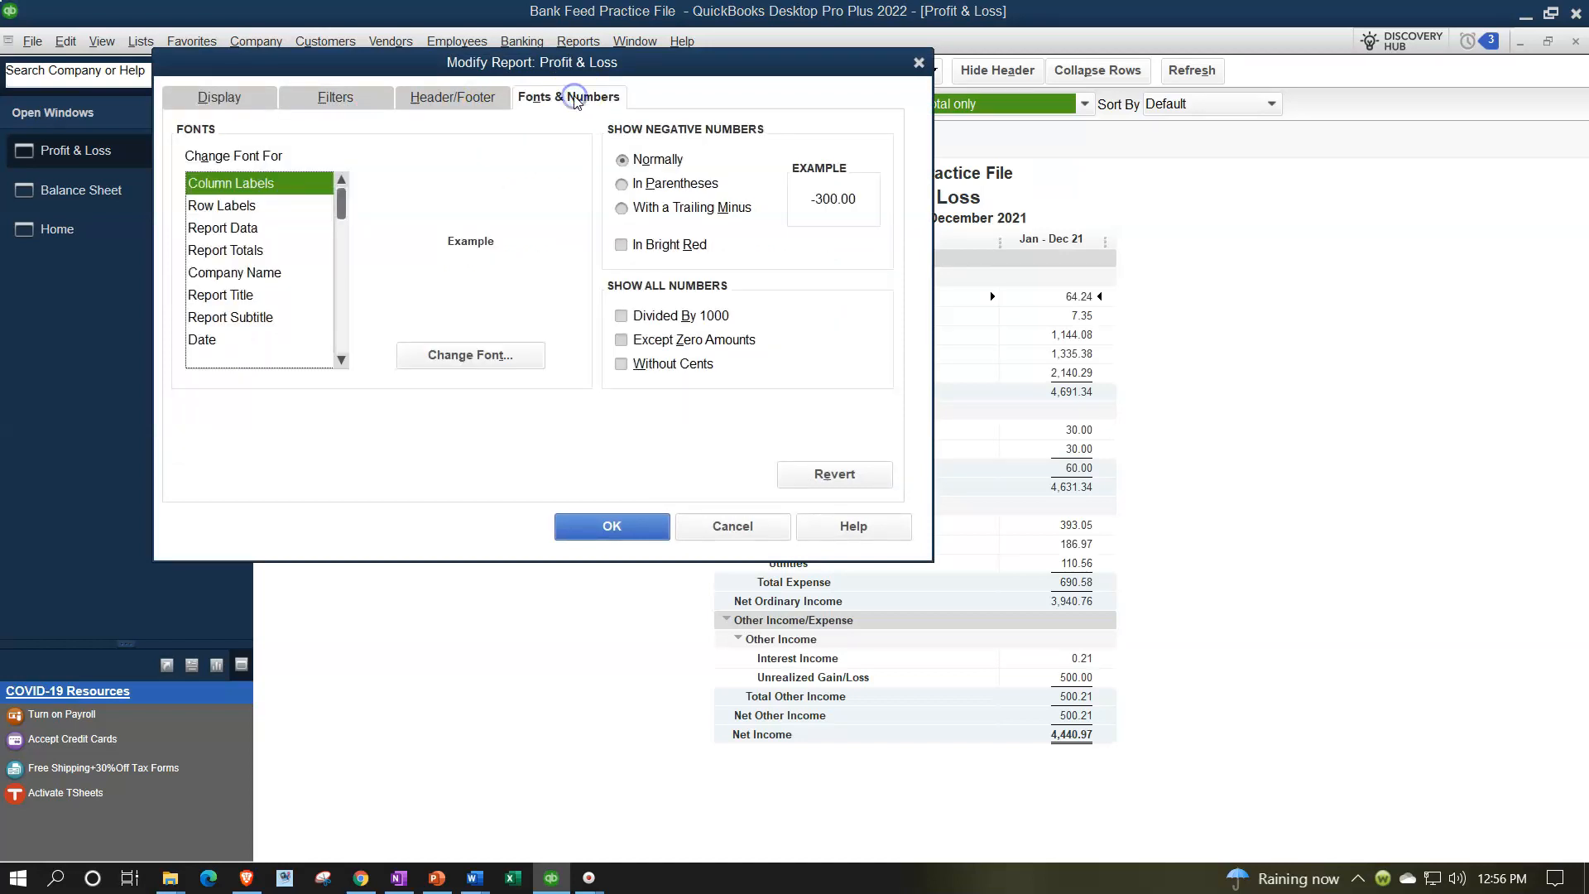
left_click(514, 356)
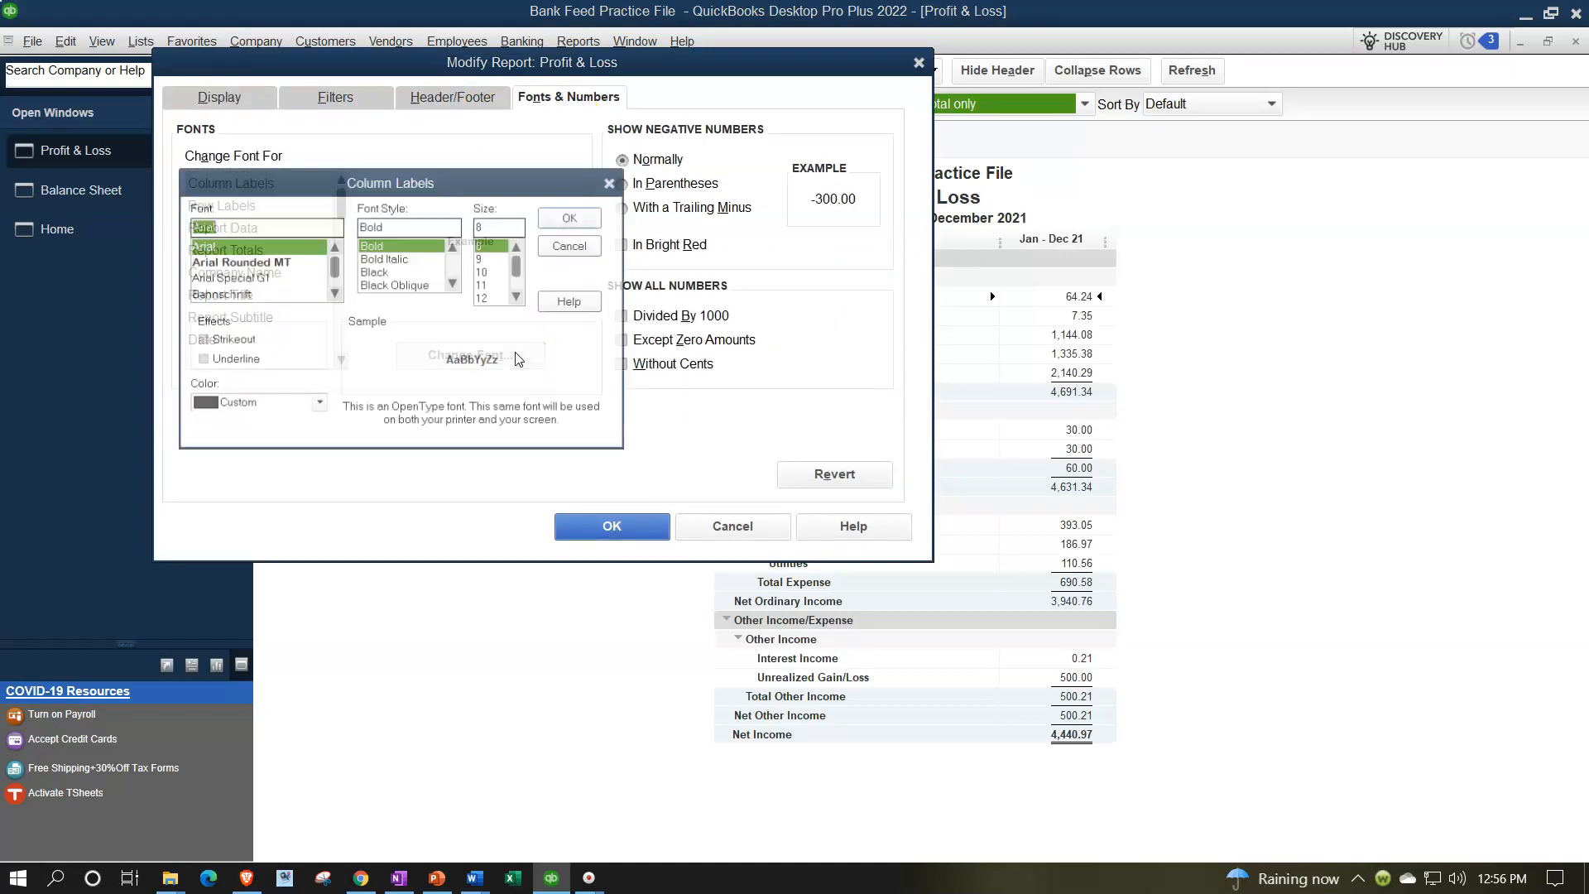
left_click(516, 296)
left_click(490, 298)
left_click(571, 218)
left_click(713, 268)
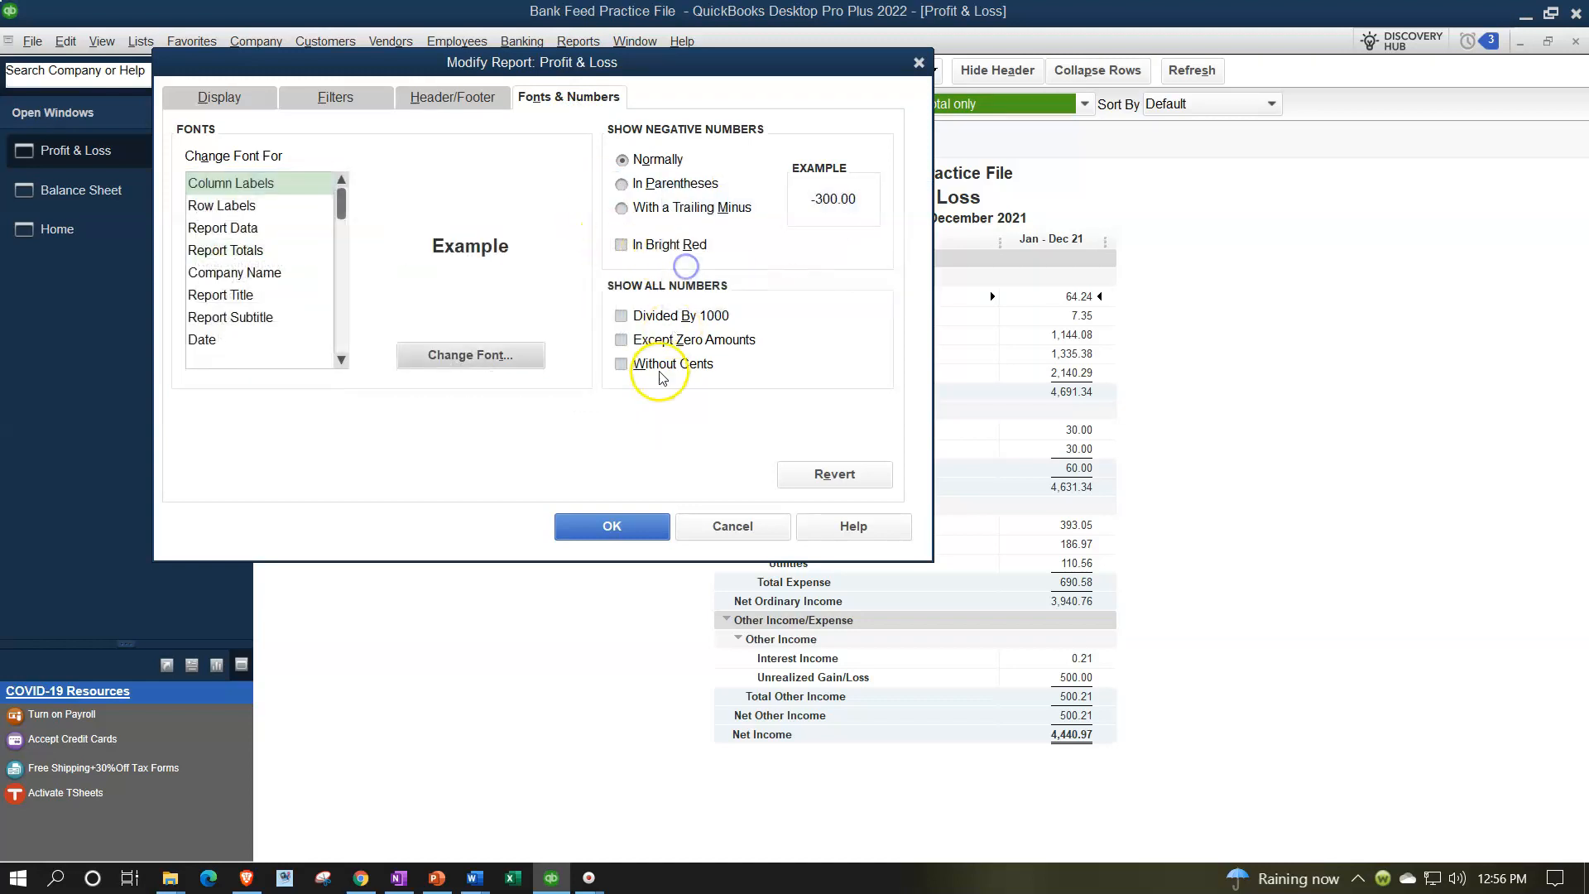
left_click(637, 523)
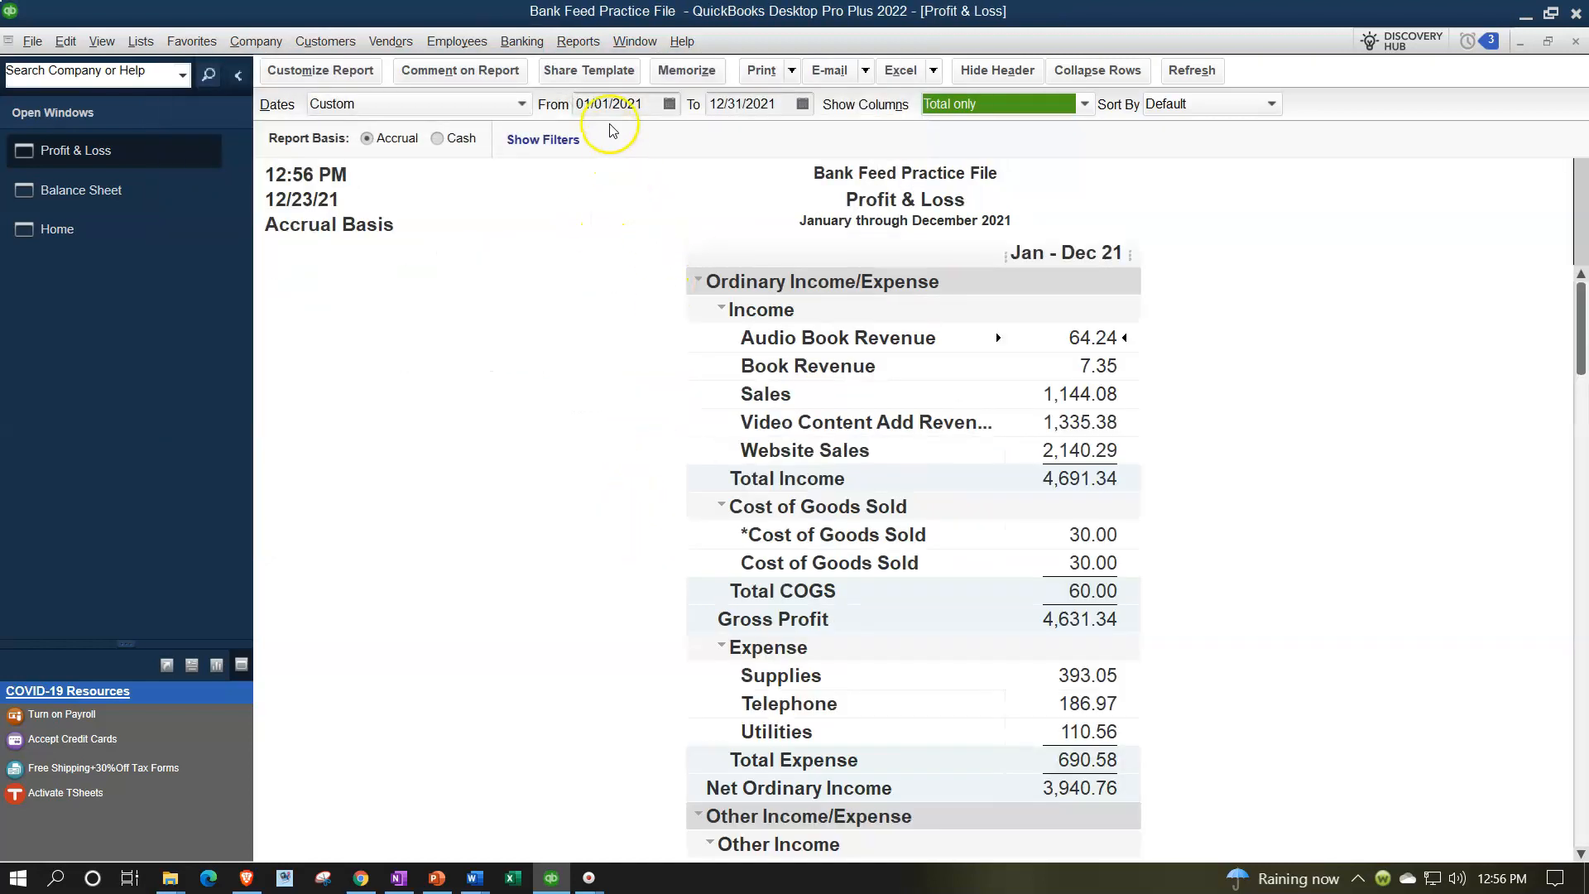
Open the Trial Balance report from the Accountant & Taxes reports
left_click(590, 43)
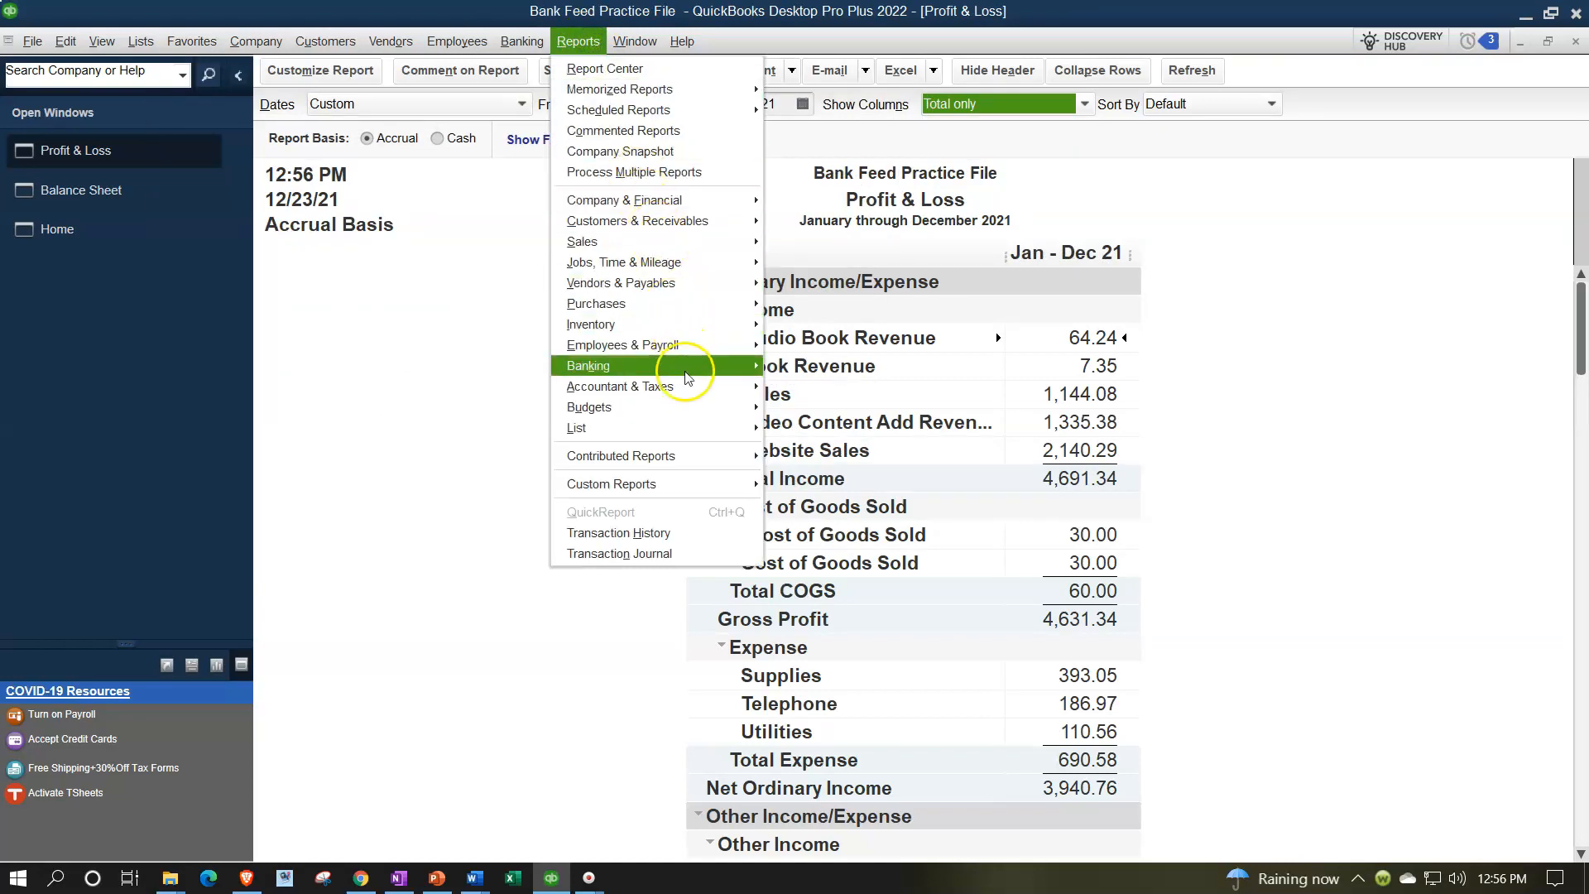
mouse_move(709, 389)
left_click(792, 386)
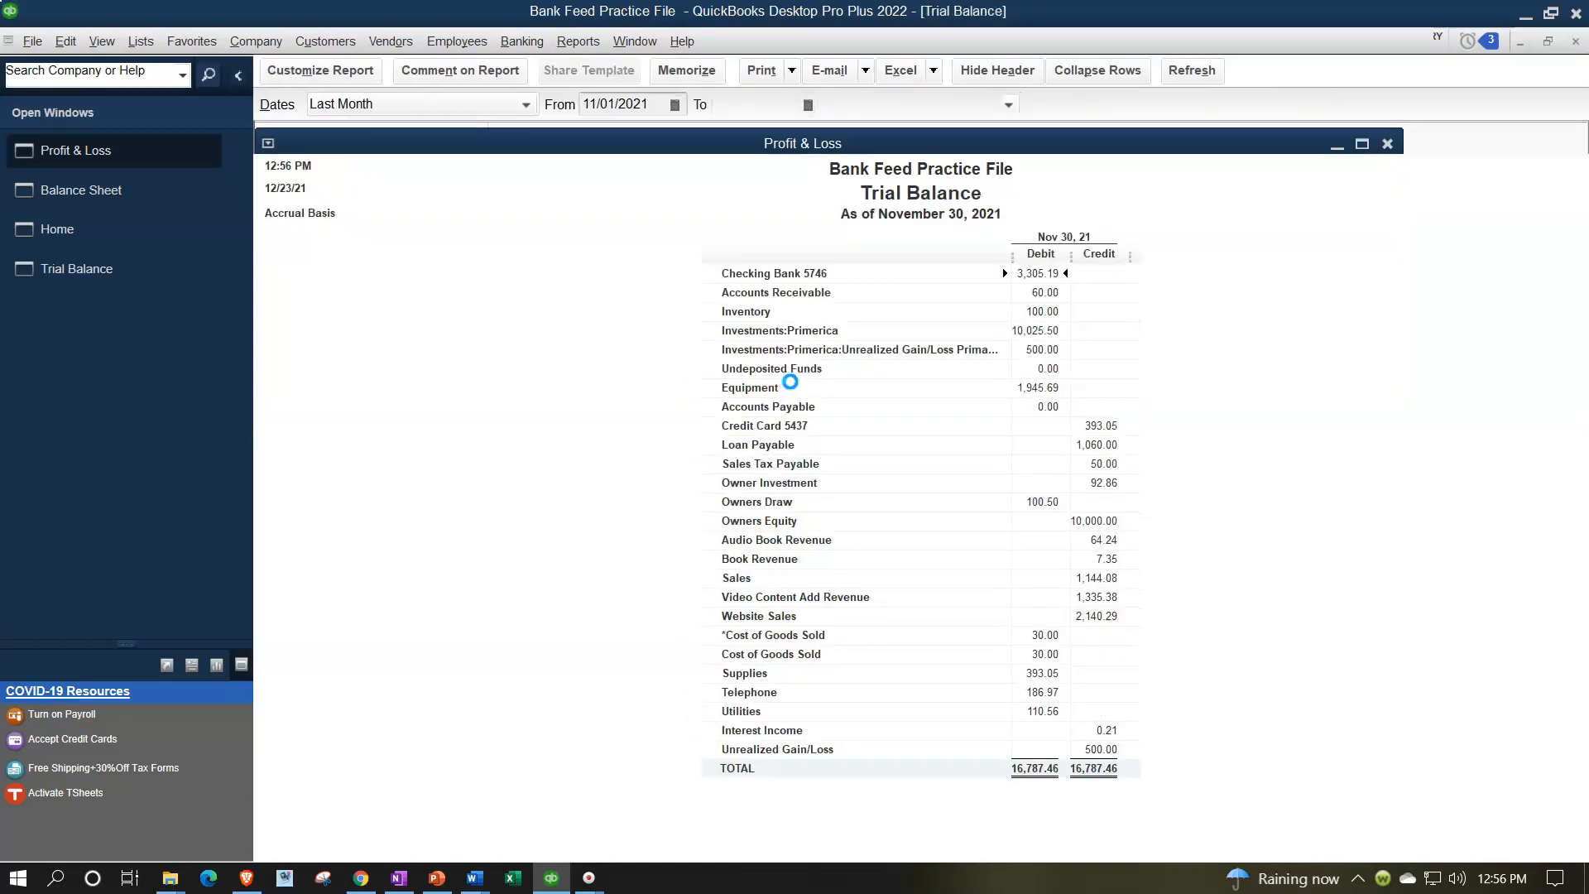
Set the Trial Balance date range from 01/01/2021 to 12/31/2021
key("Tab")
type("010121")
key("Tab")
type("12/31/202")
type("12312")
key("Tab")
Set the Trial Balance column label font size to 14 and apply it to all related fonts
left_click(338, 73)
left_click(561, 92)
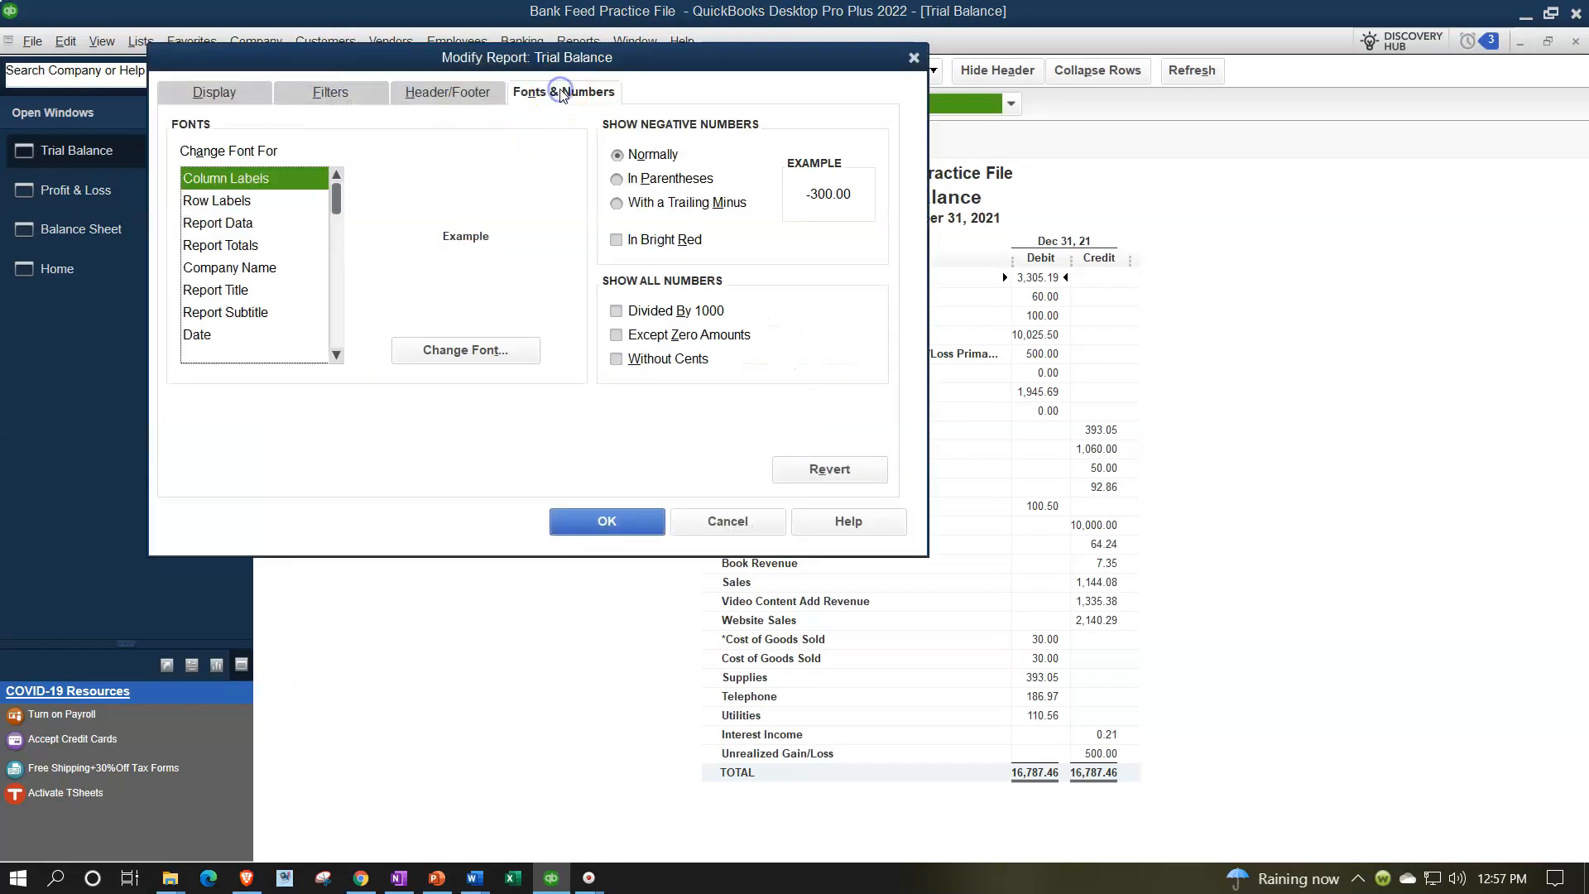
left_click(521, 349)
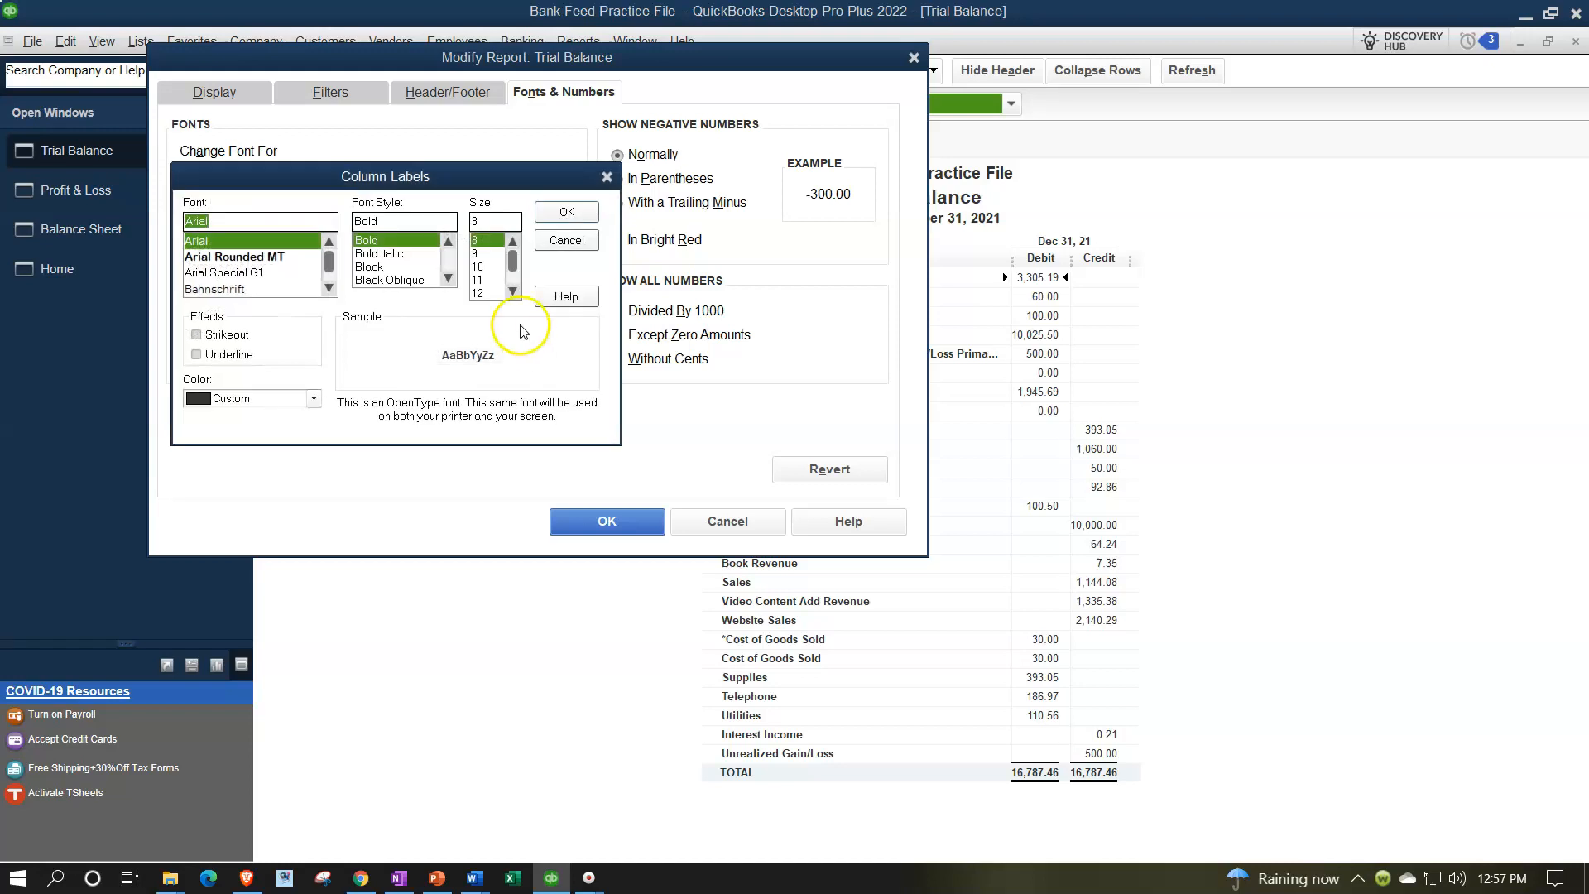
left_click(512, 291)
left_click(484, 293)
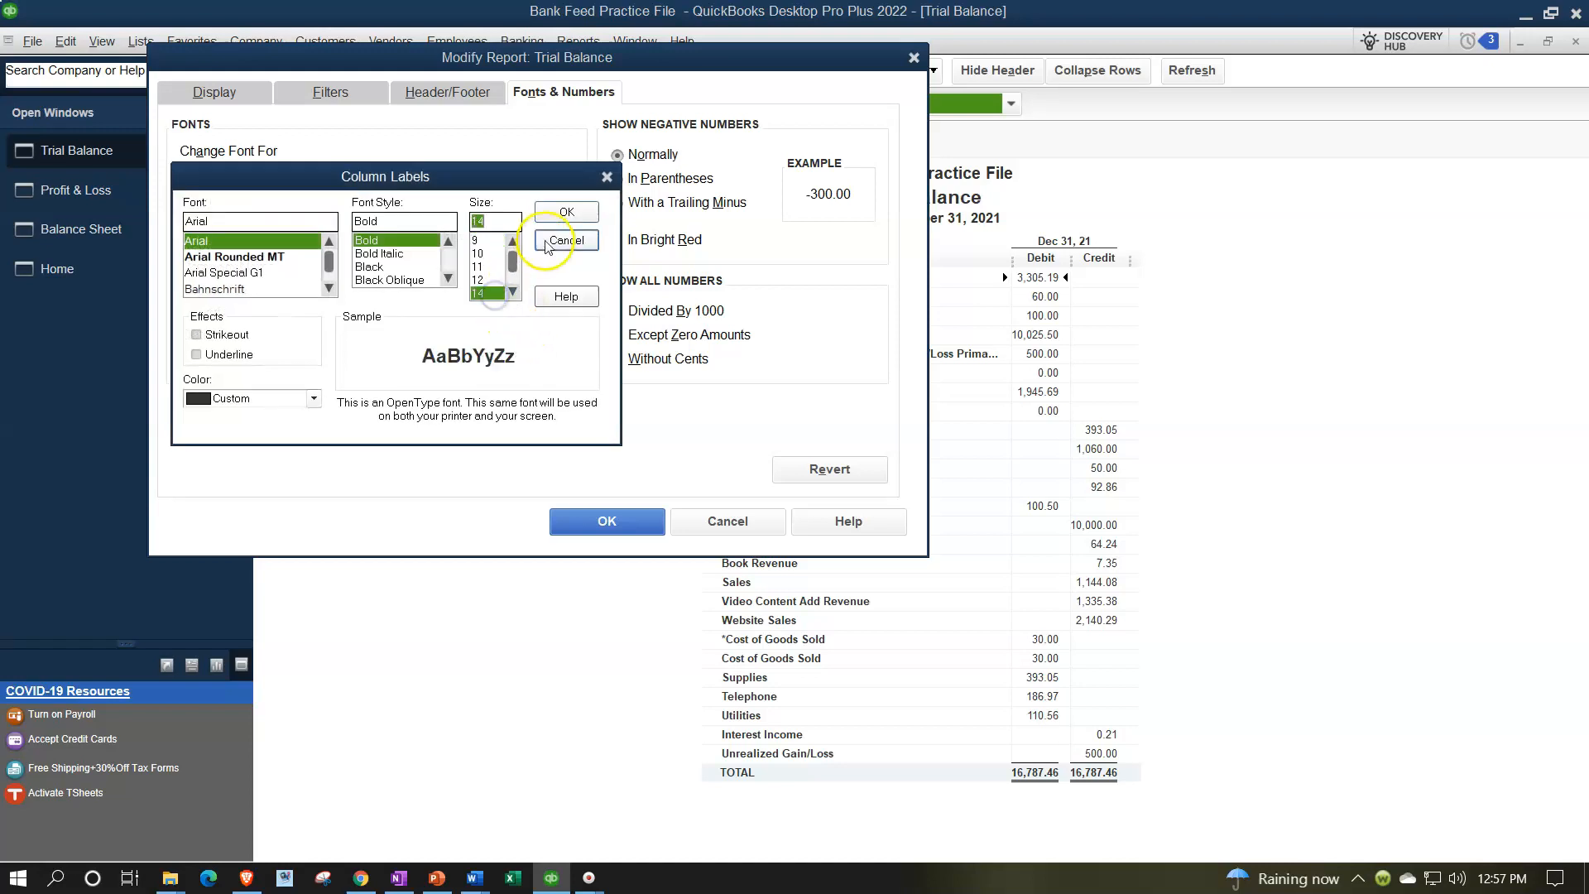
left_click(566, 212)
left_click(715, 269)
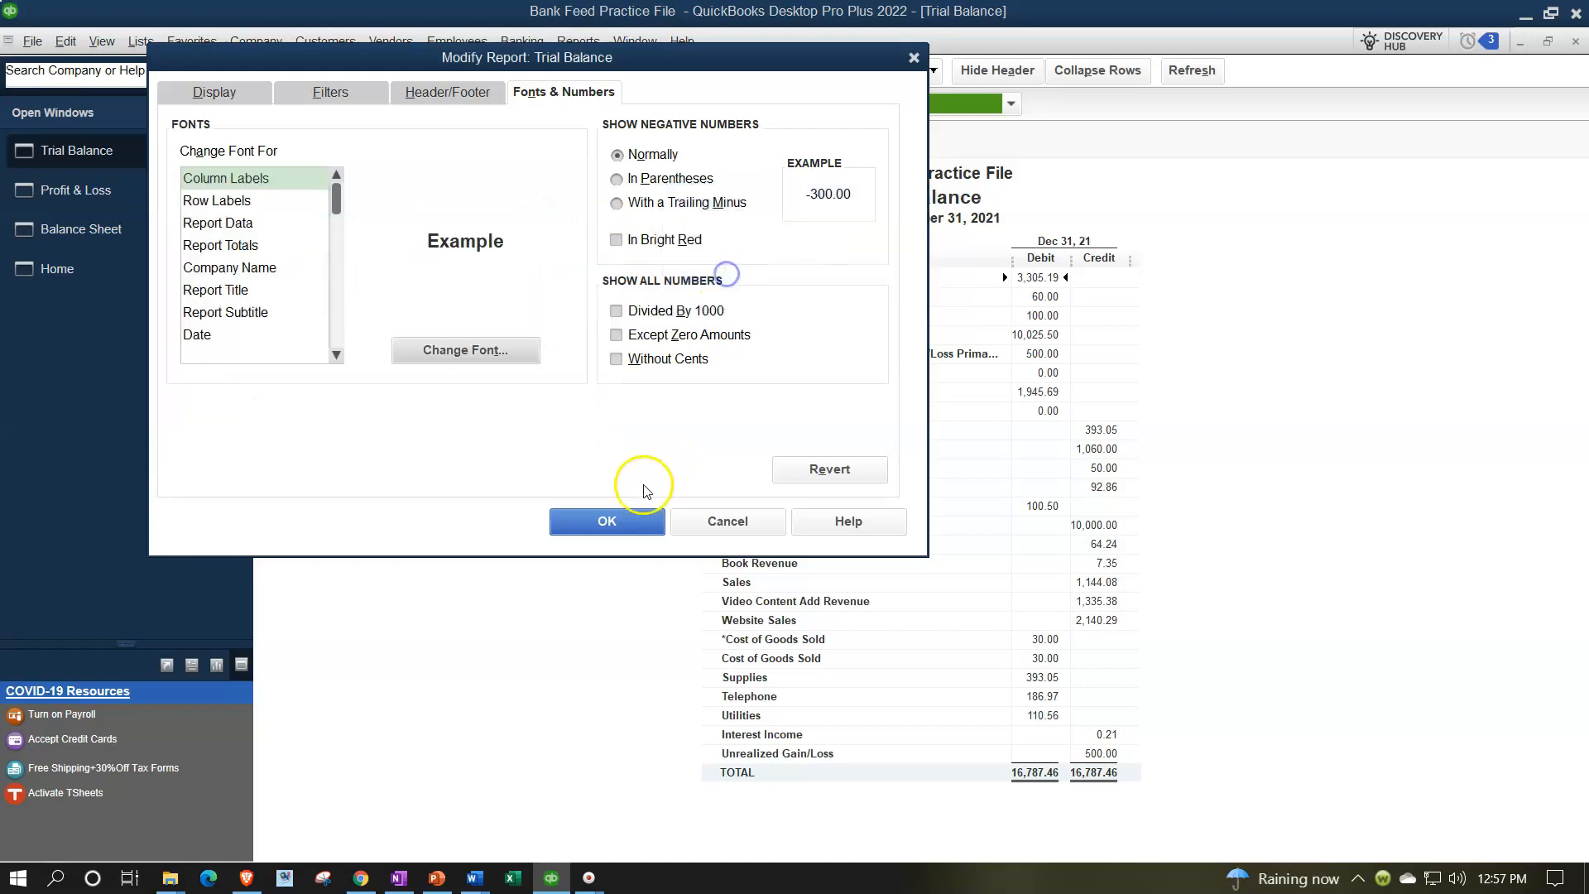
left_click(631, 520)
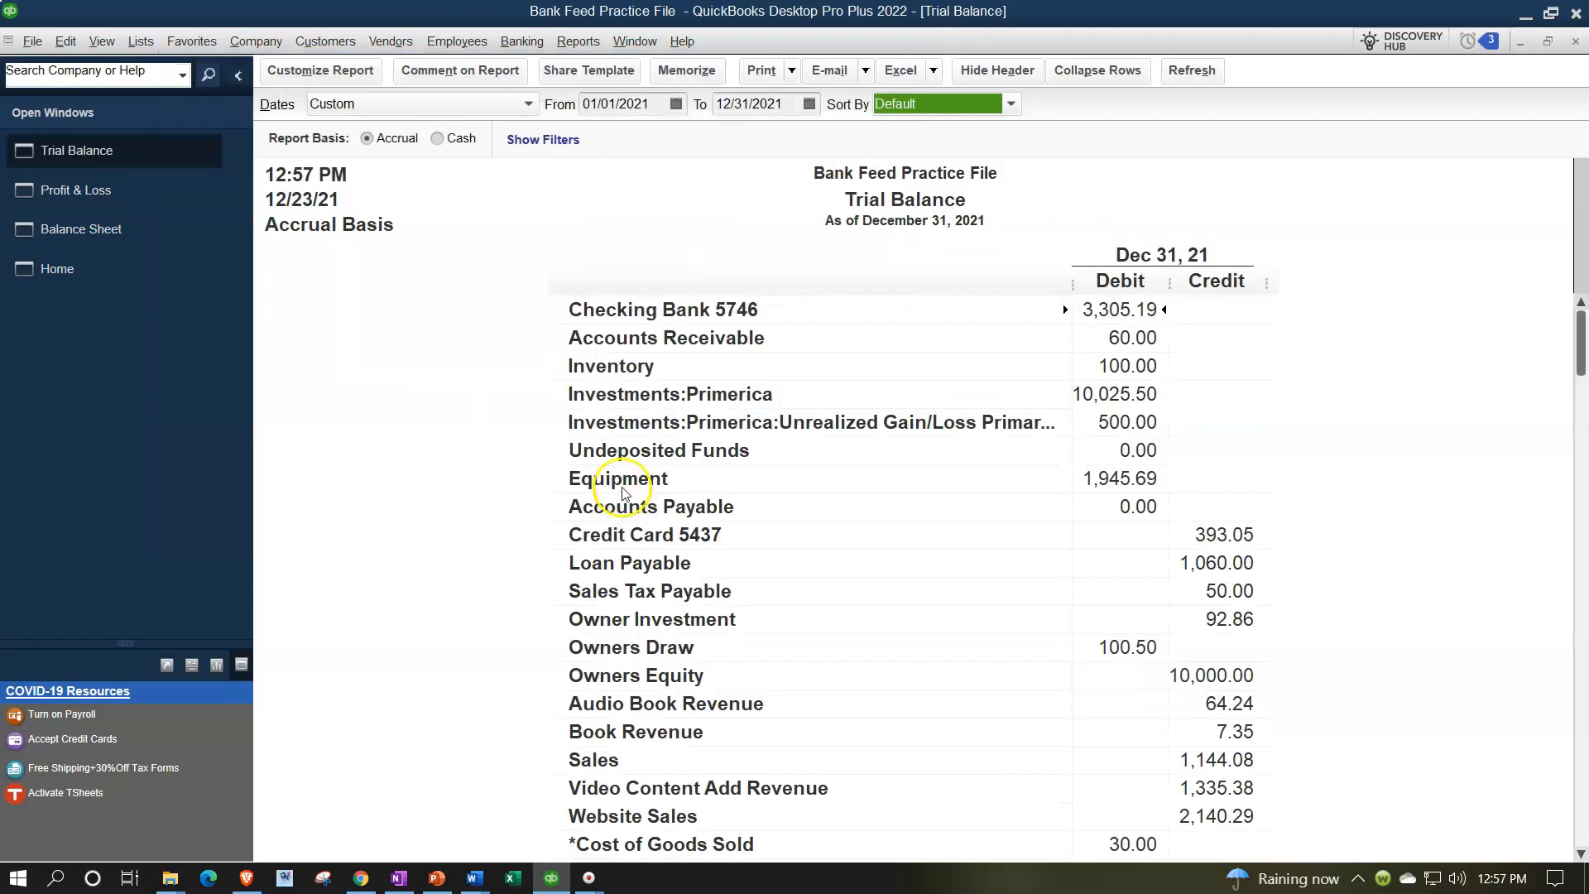
Open the Bank Feeds center
left_click(522, 43)
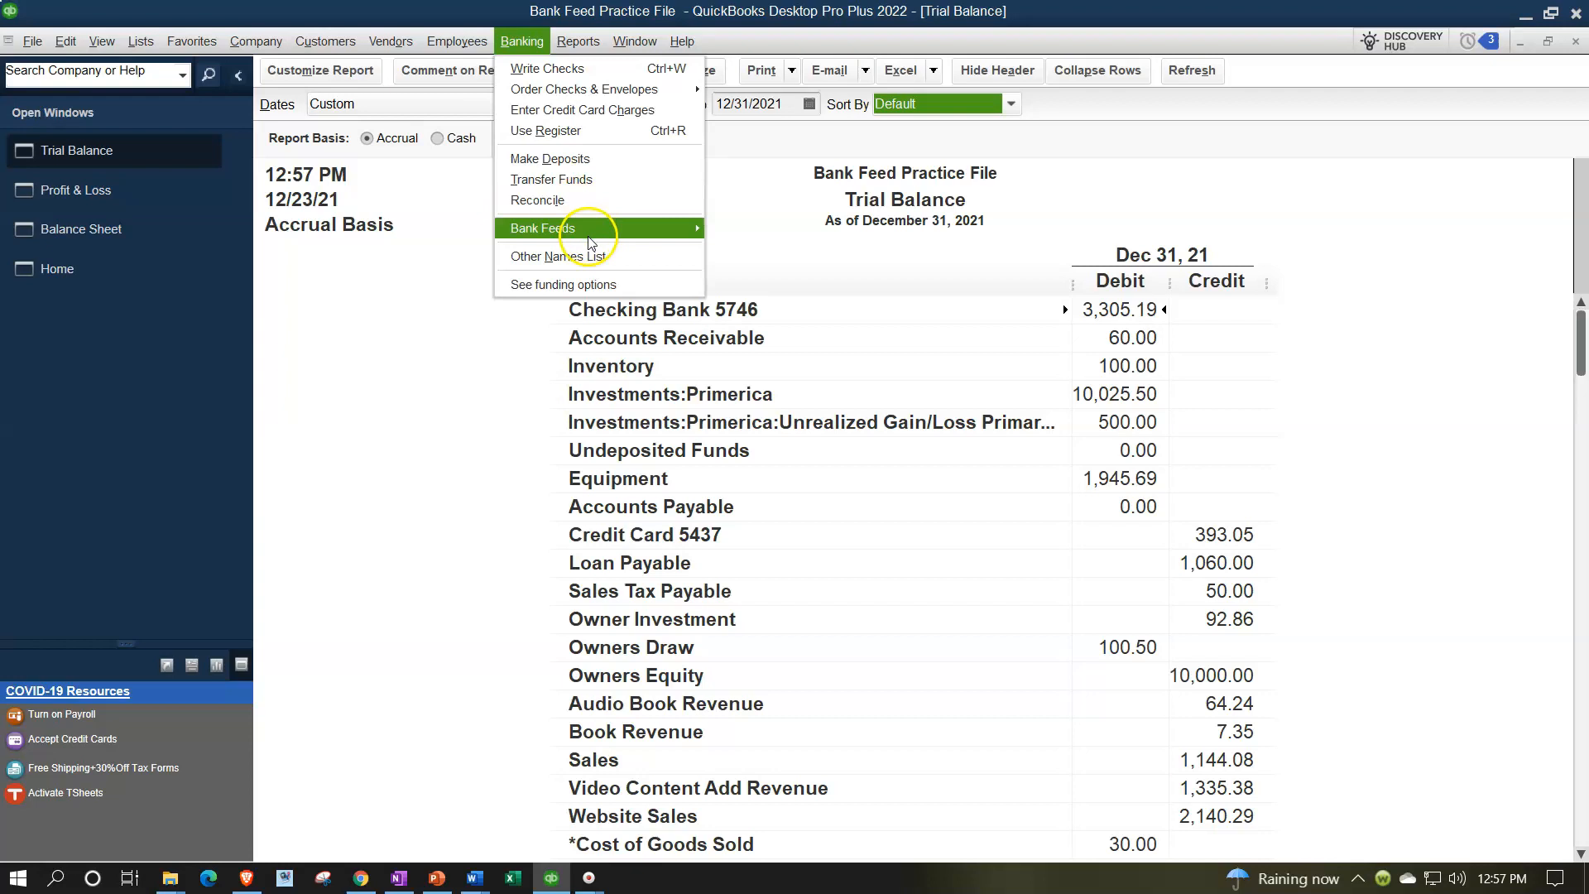
mouse_move(590, 240)
left_click(731, 229)
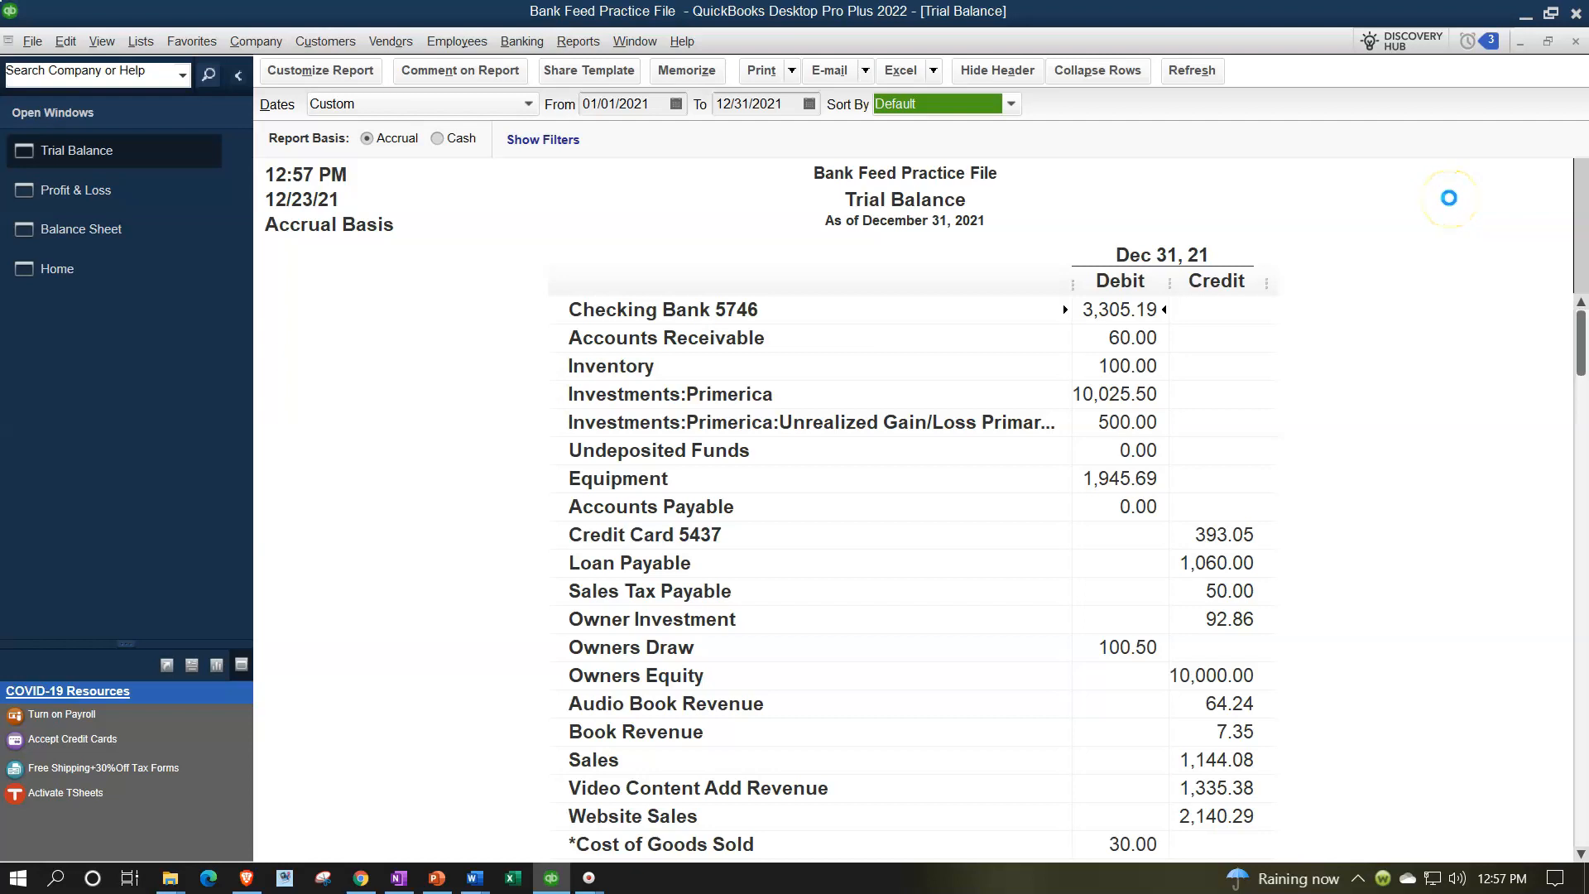
Hide the Open Windows panel and view the credit card's feed before returning to Checking Bank 5746
left_click(241, 77)
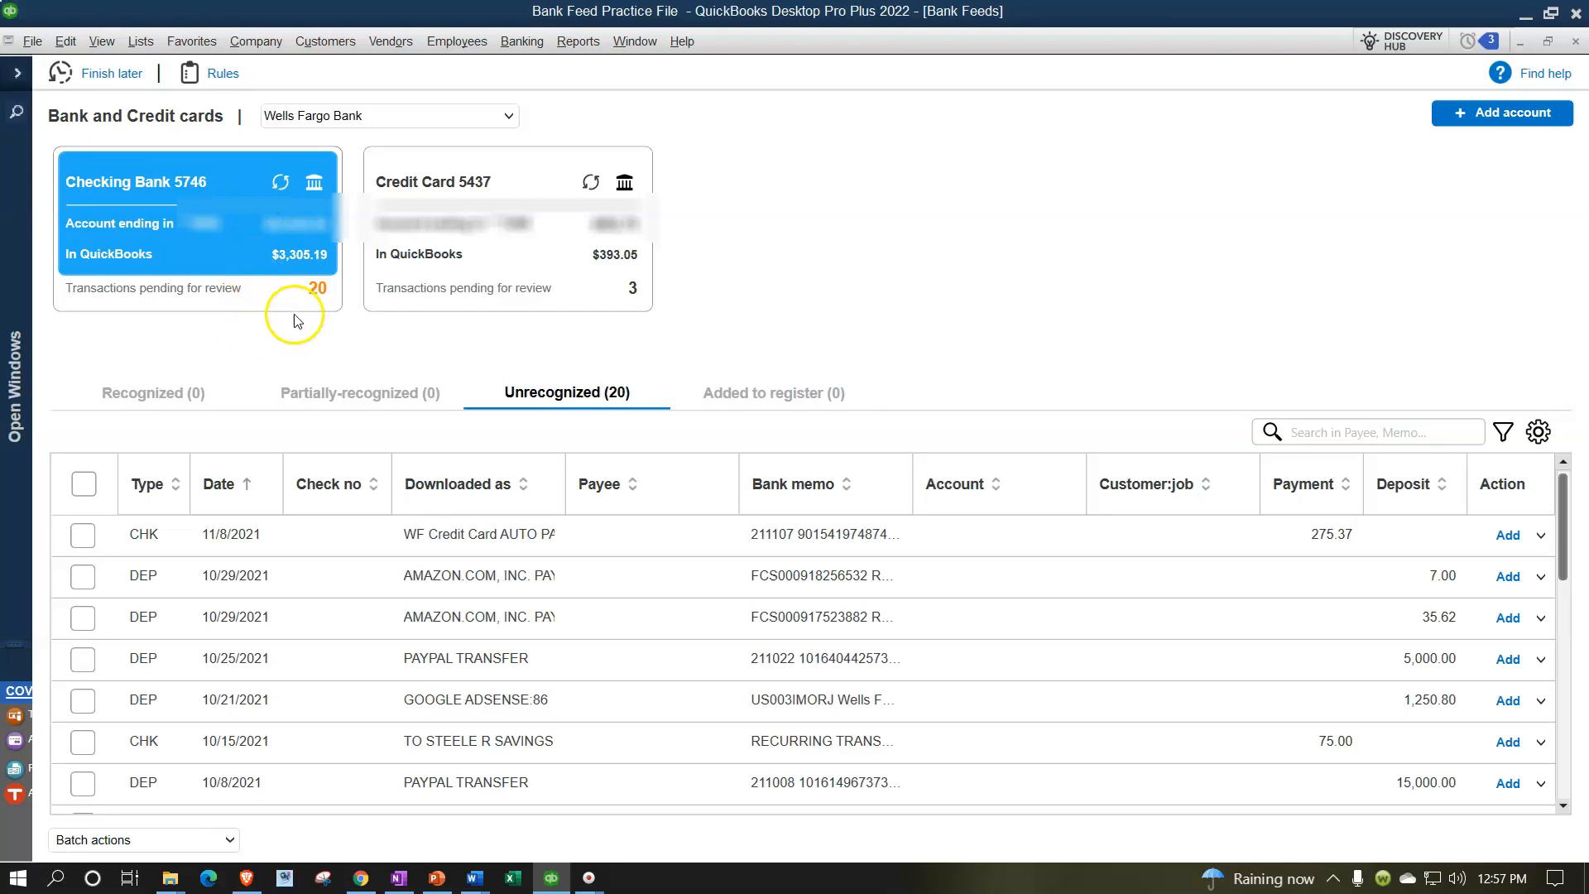
left_click(497, 271)
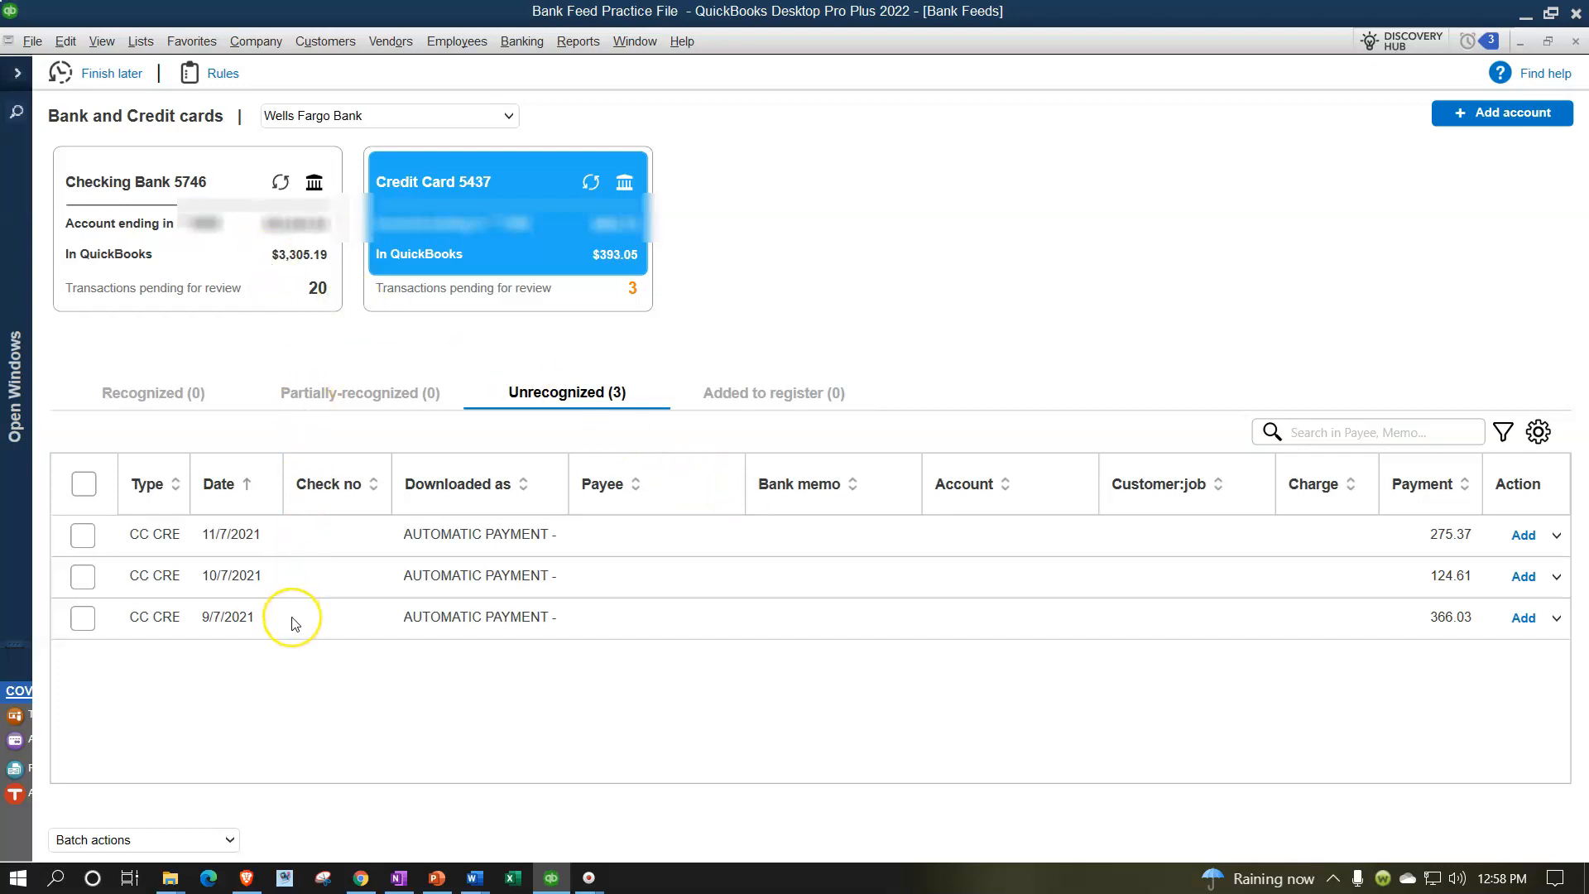
left_click(203, 236)
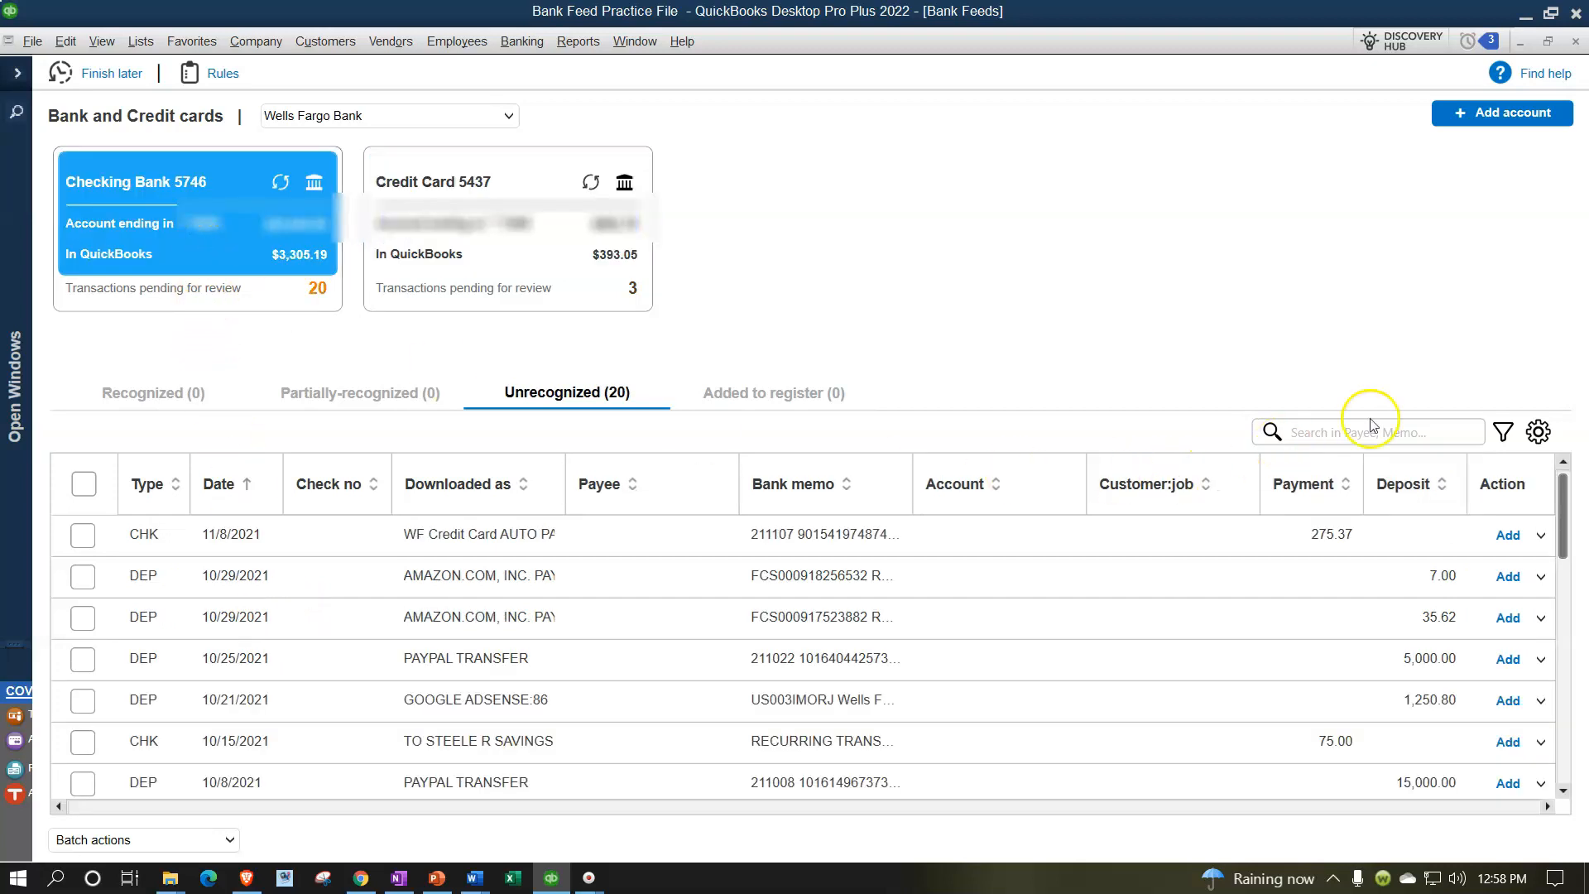
Filter the unrecognized checking transactions to show only type CHK
left_click(1504, 432)
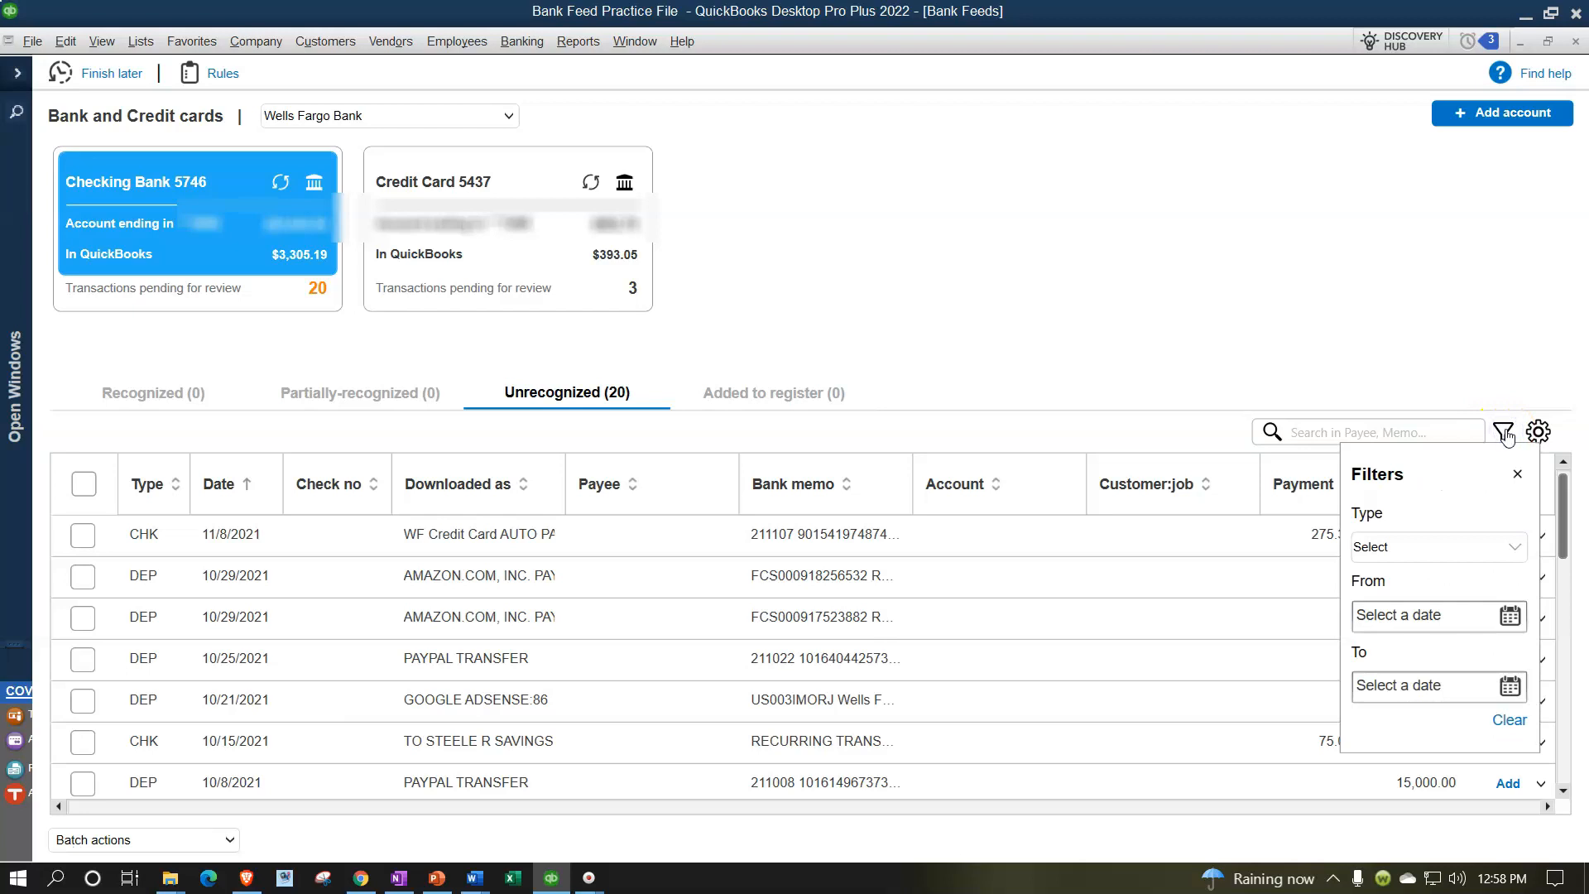
left_click(1510, 550)
left_click(1410, 579)
left_click(1132, 201)
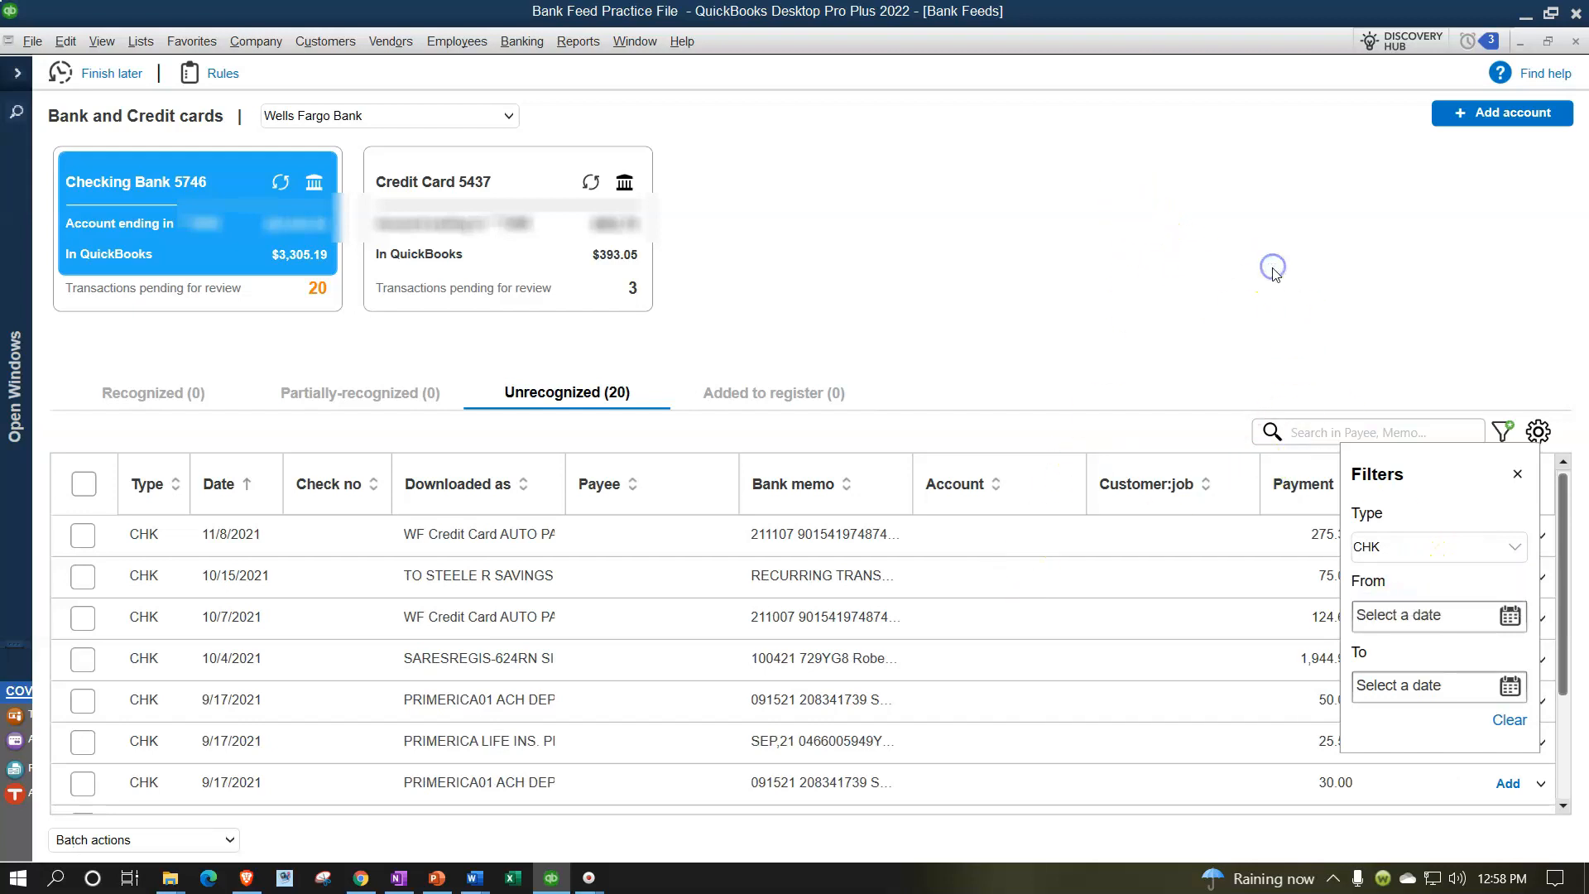
left_click(1517, 473)
Select the 9/7/2021 WF Credit Card AUTO PAY transaction and enter Visa as its payee
scroll(650, 668, "down", 1)
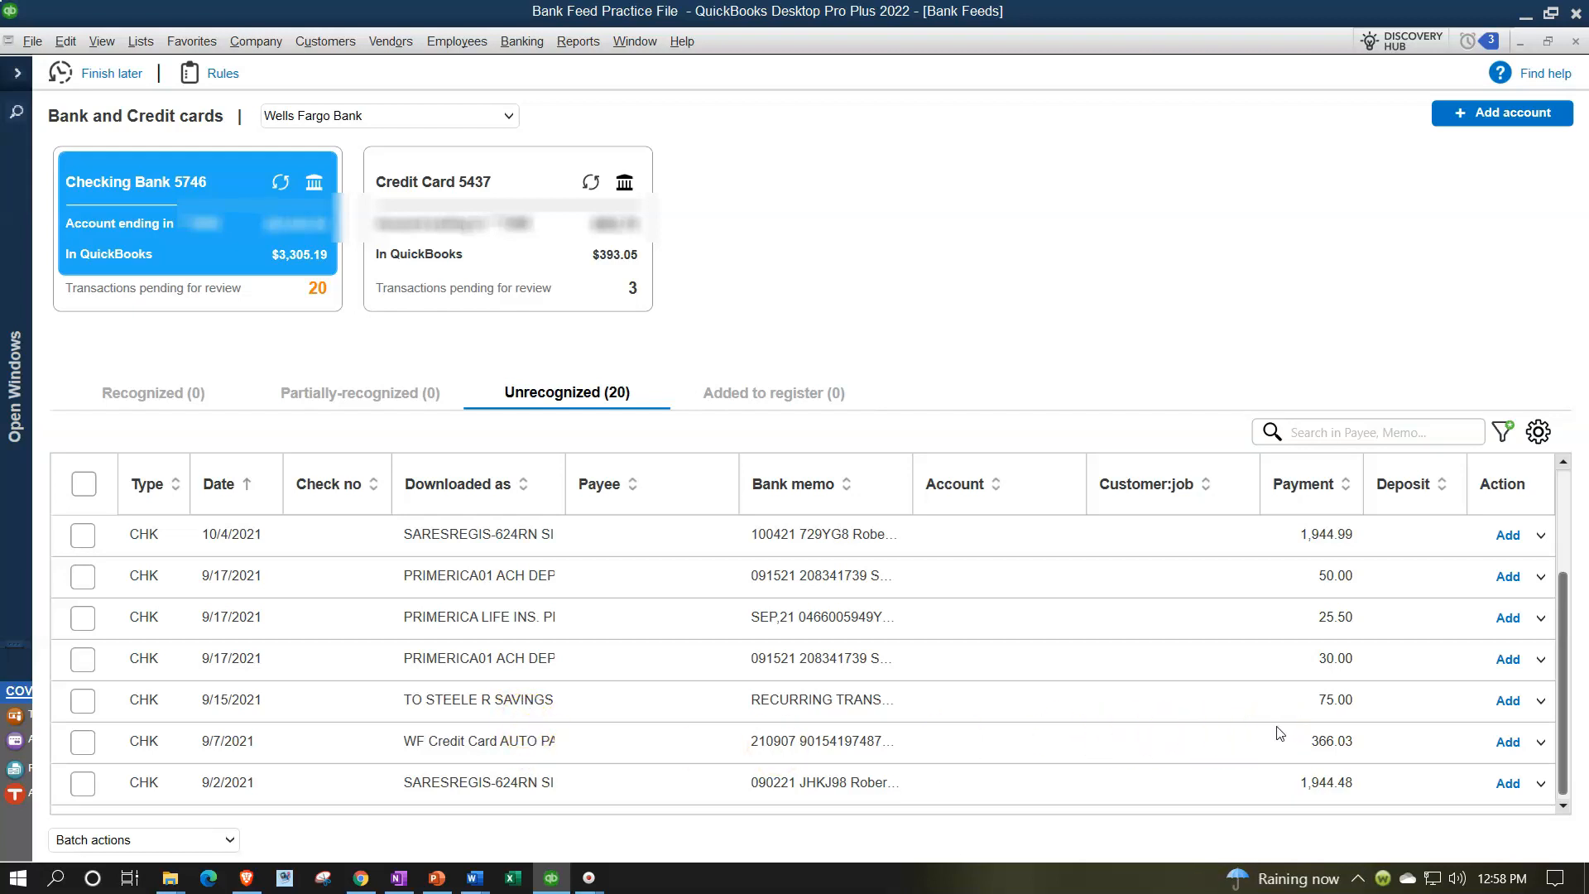
left_click(88, 744)
left_click(600, 742)
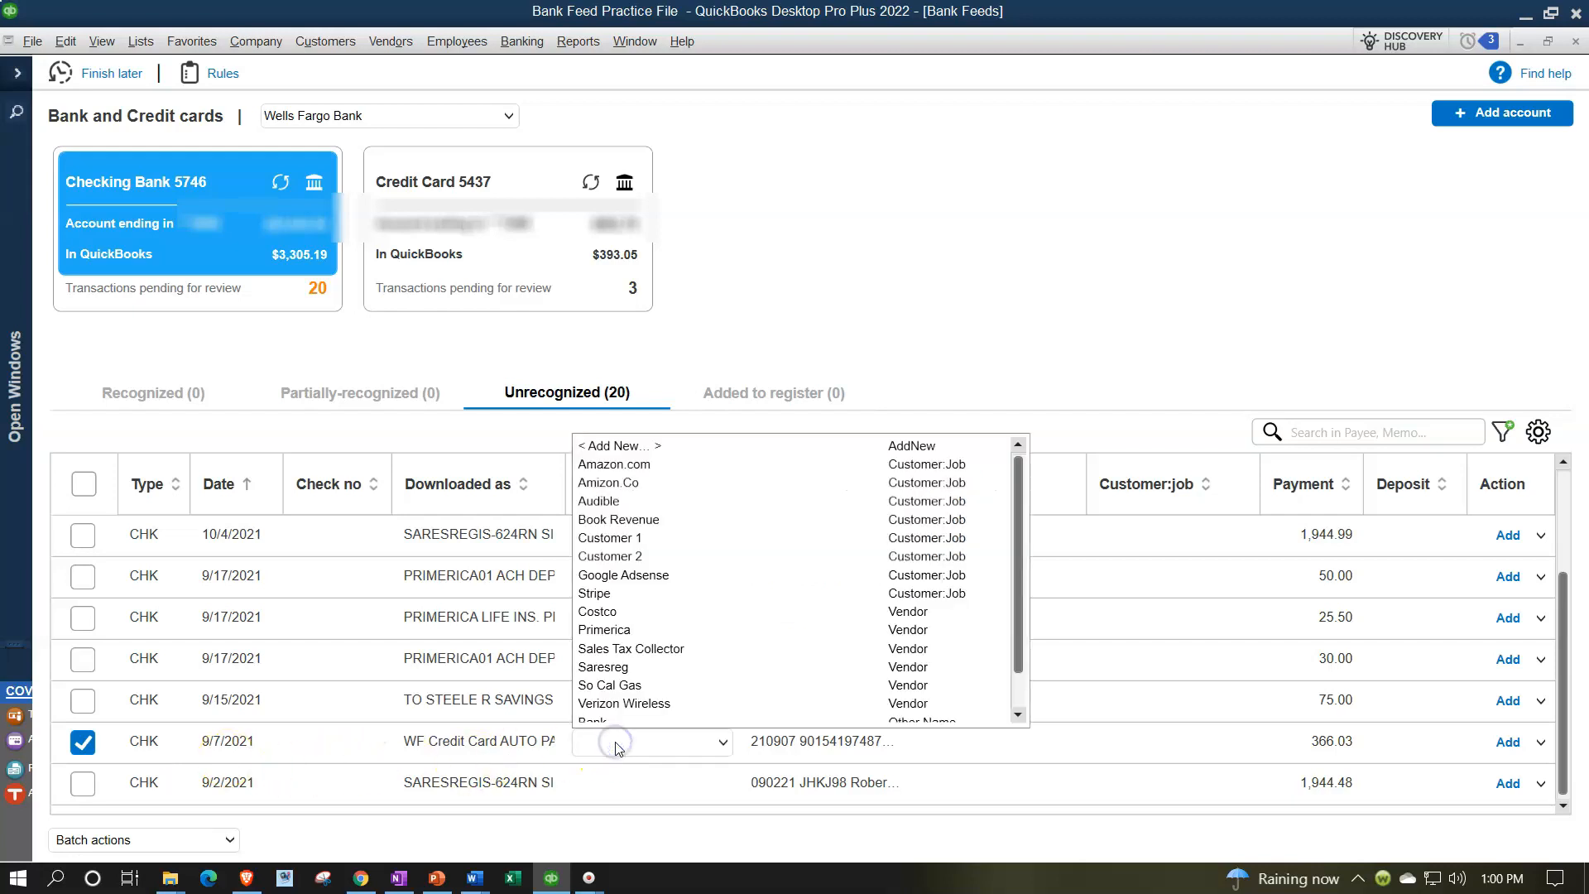
type("C")
key("BackSpace")
key("BackSpace")
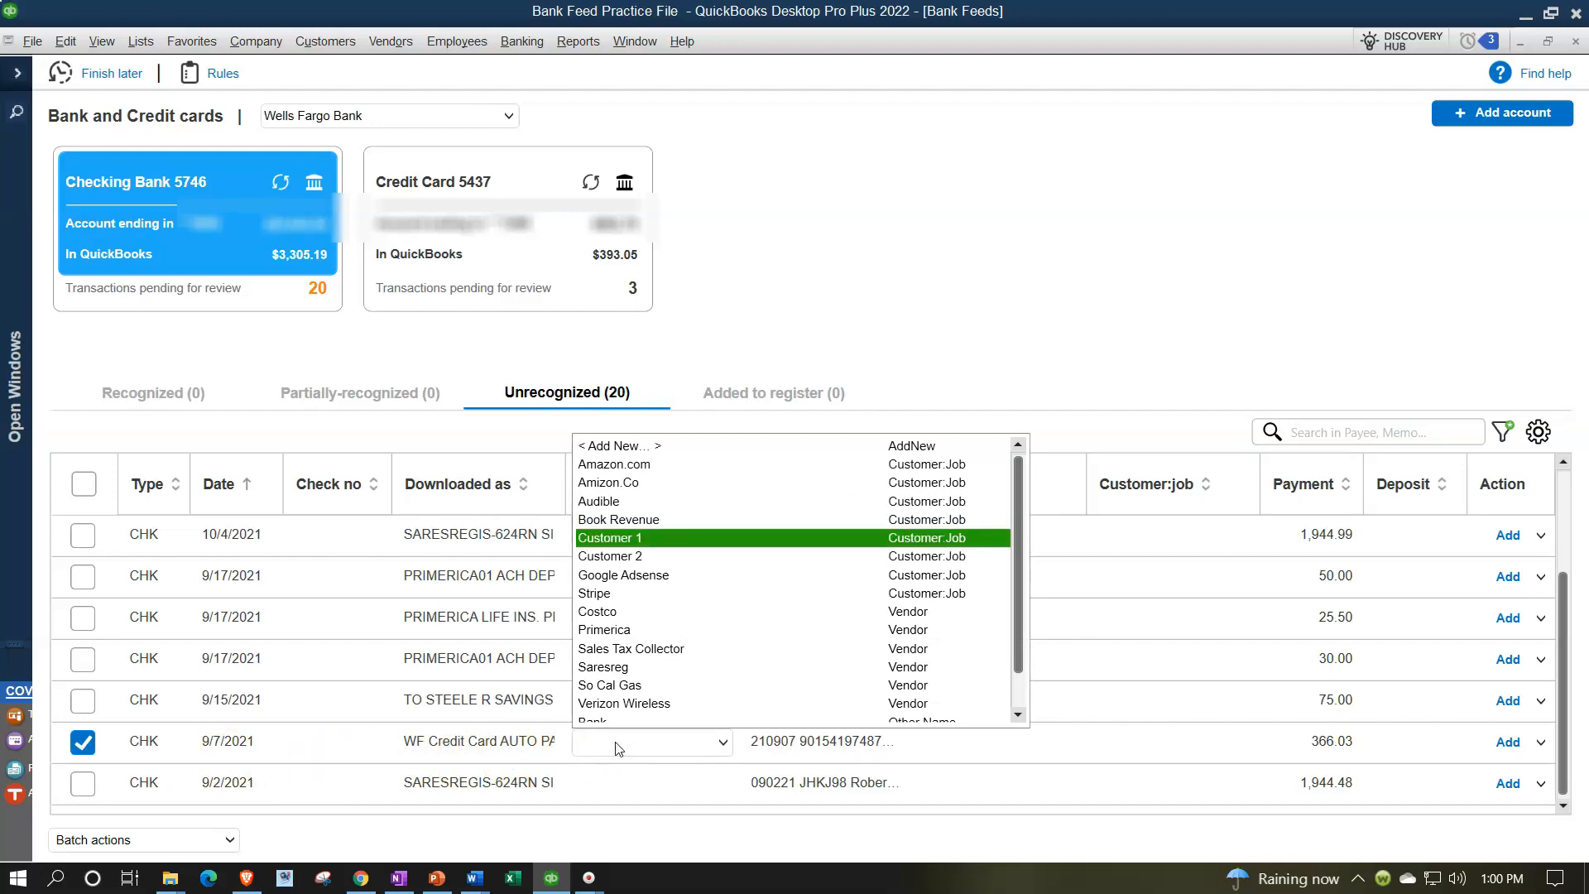
type("Vi")
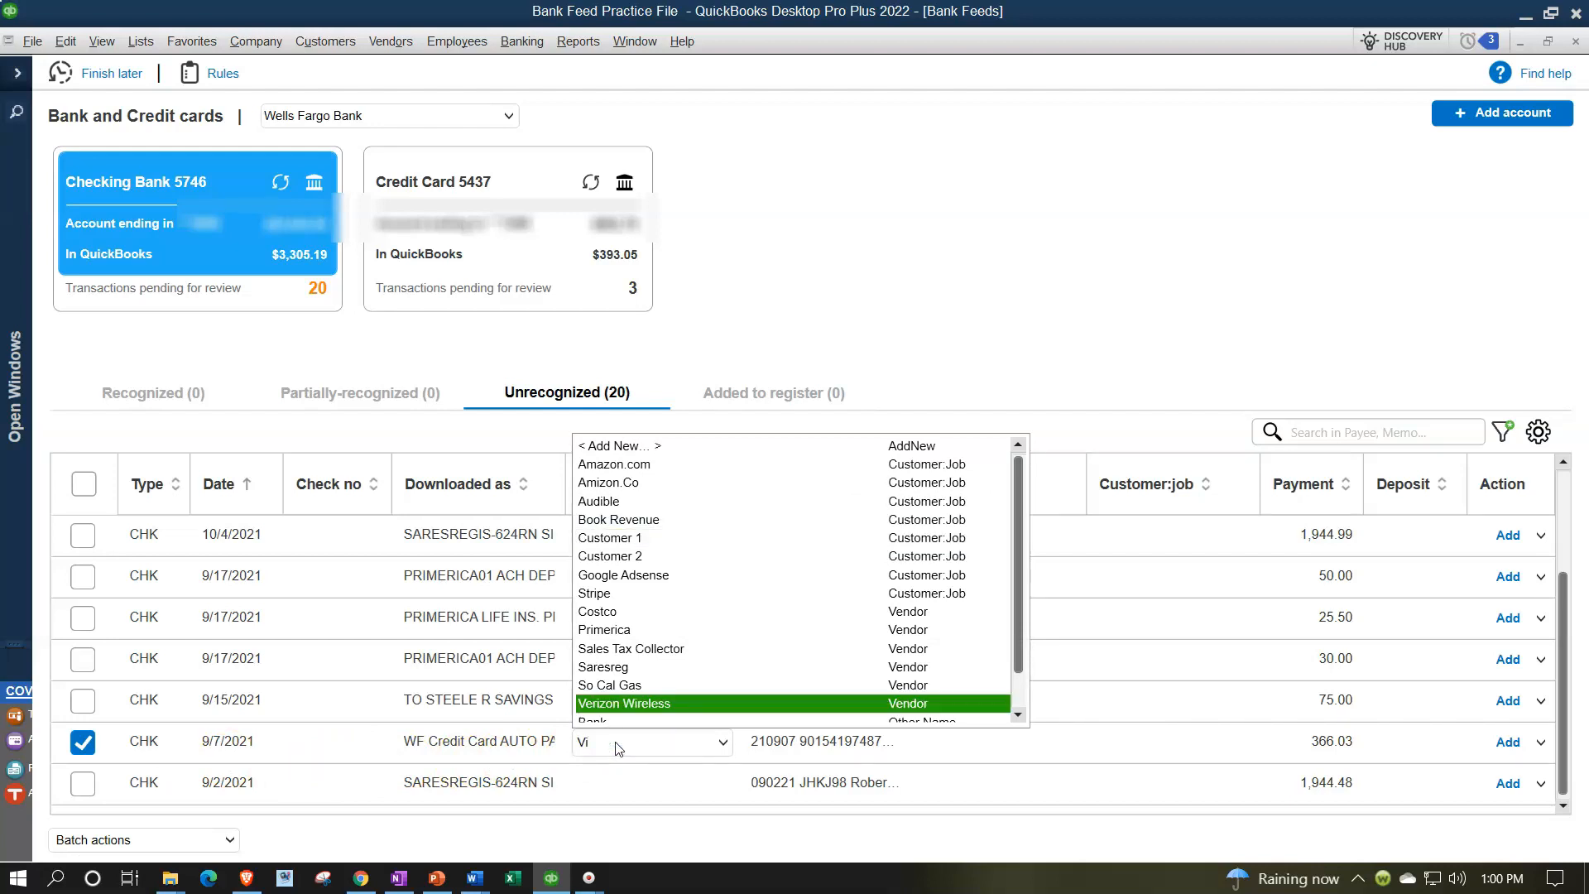
type("s")
key("Tab")
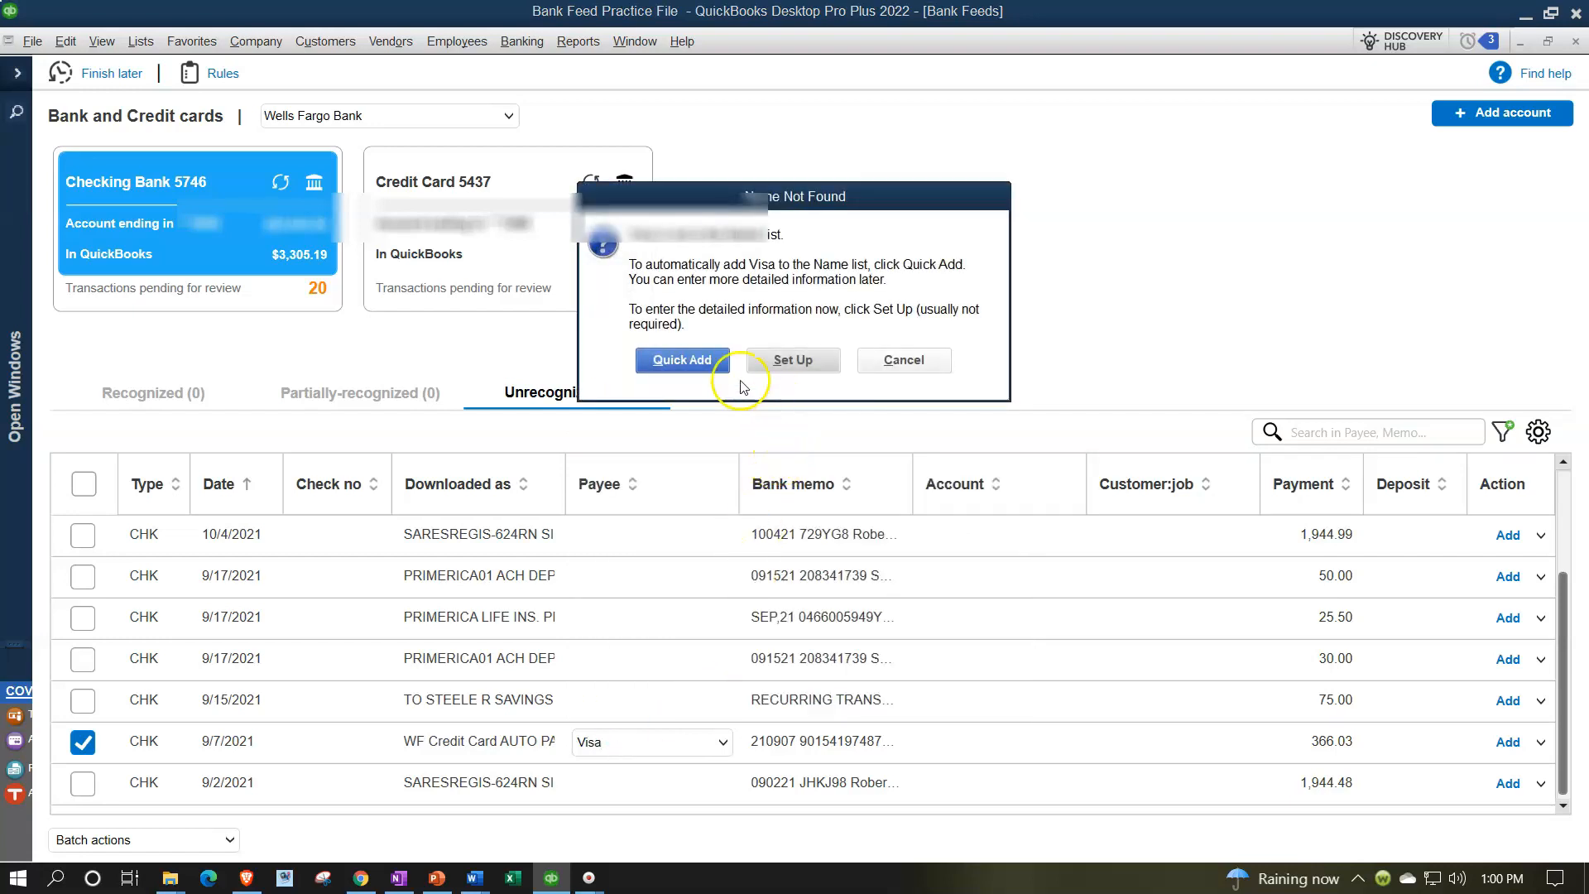
Quick Add Visa to the name list as an Other name type
left_click(698, 360)
left_click(776, 379)
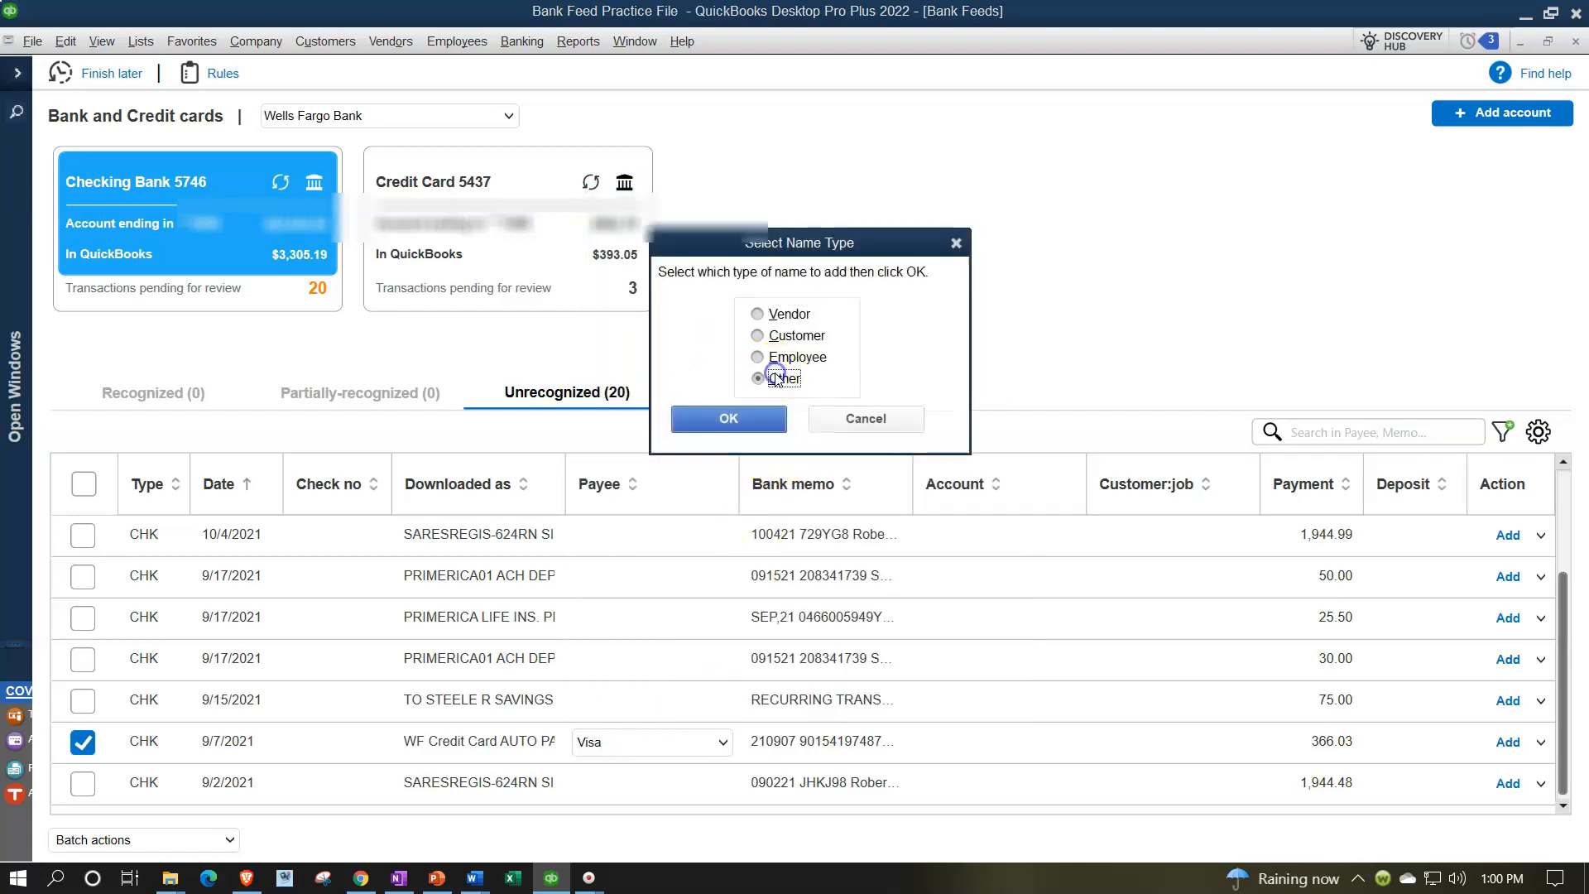
left_click(767, 420)
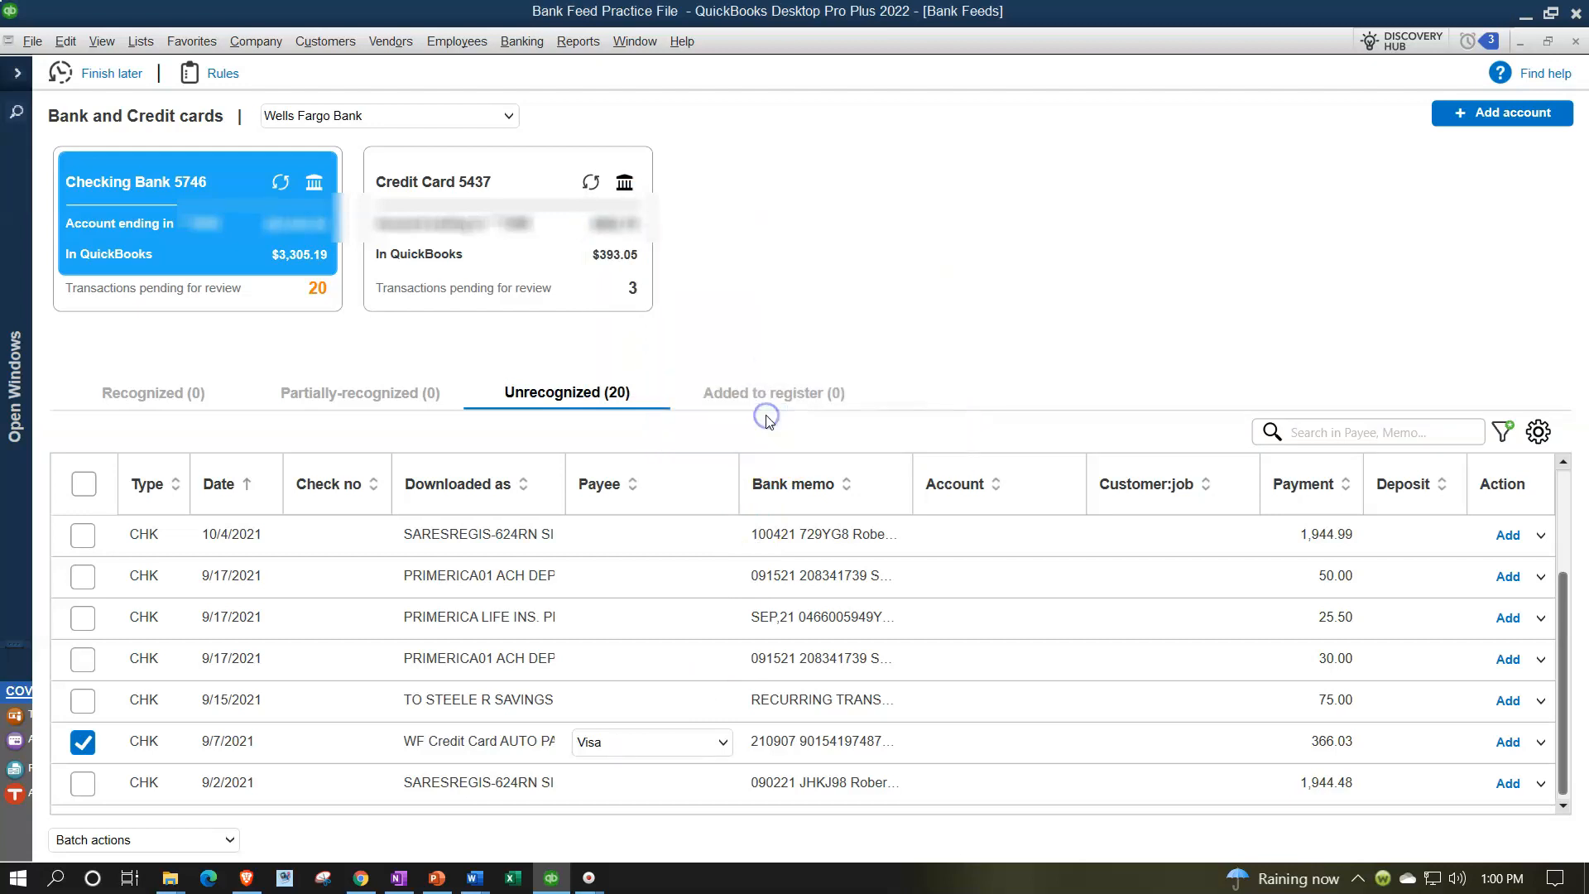
Assign Credit Card 5437 as the account for the Visa auto-pay transaction and add it to the register
key("Tab")
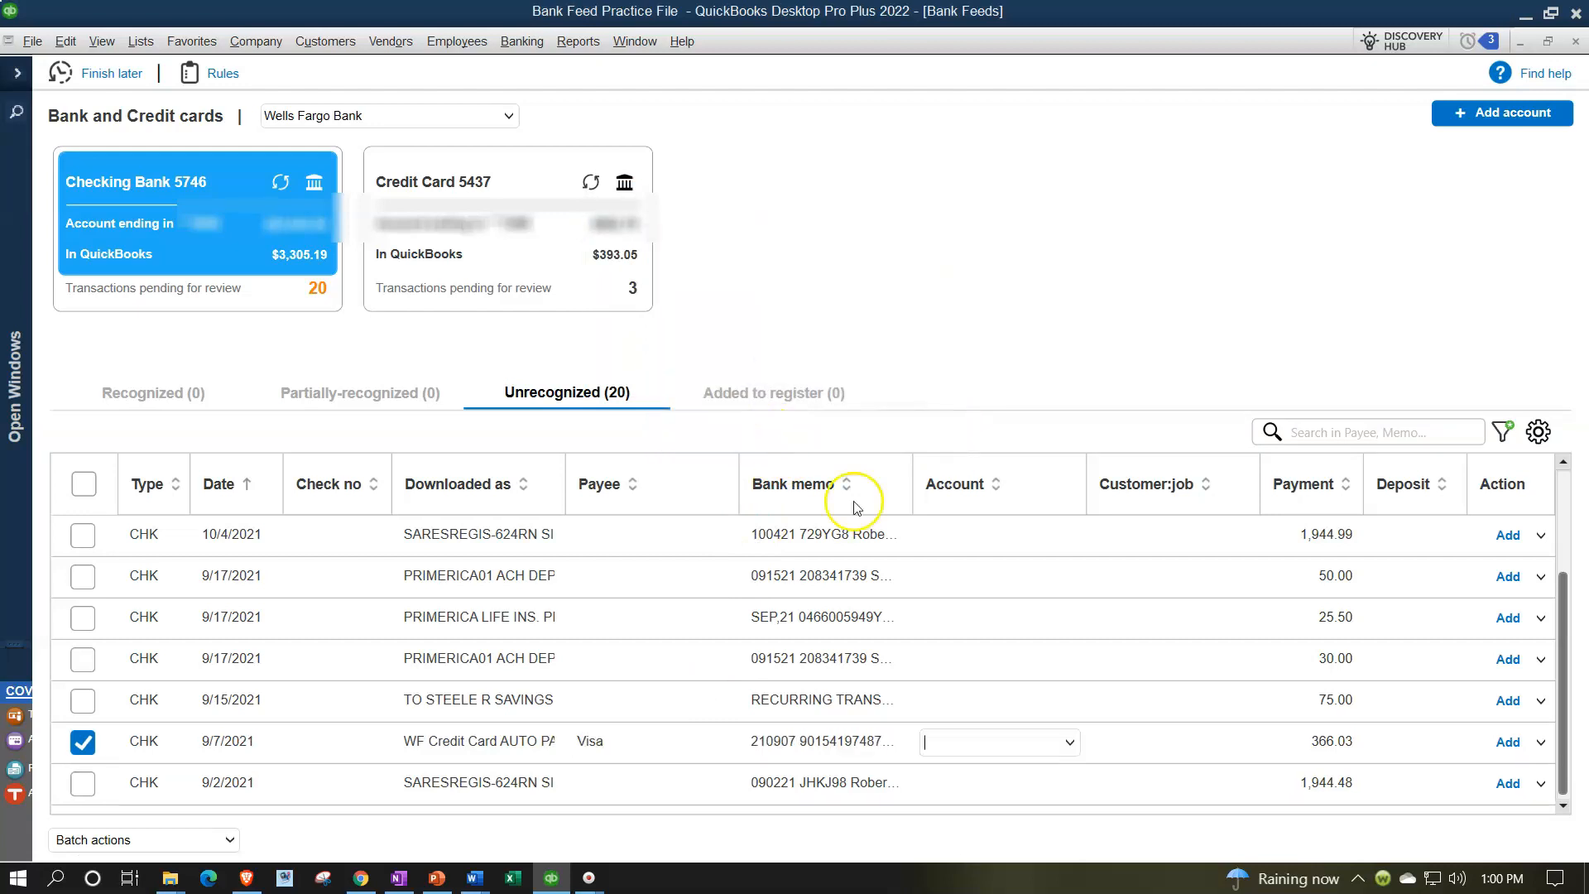
left_click(1069, 744)
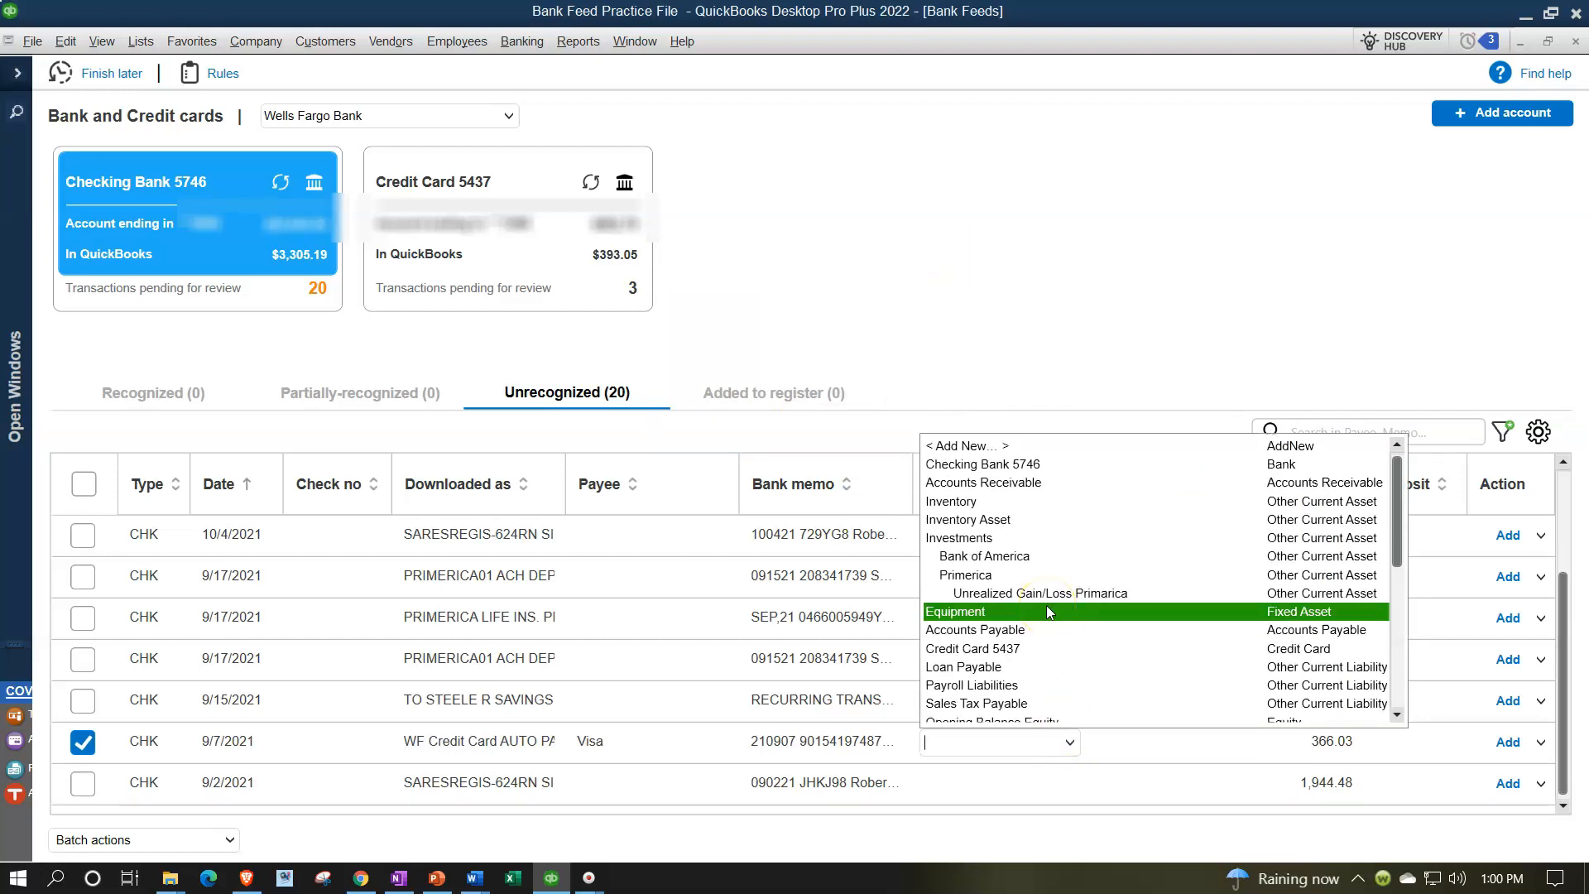
left_click(1043, 648)
key("Tab")
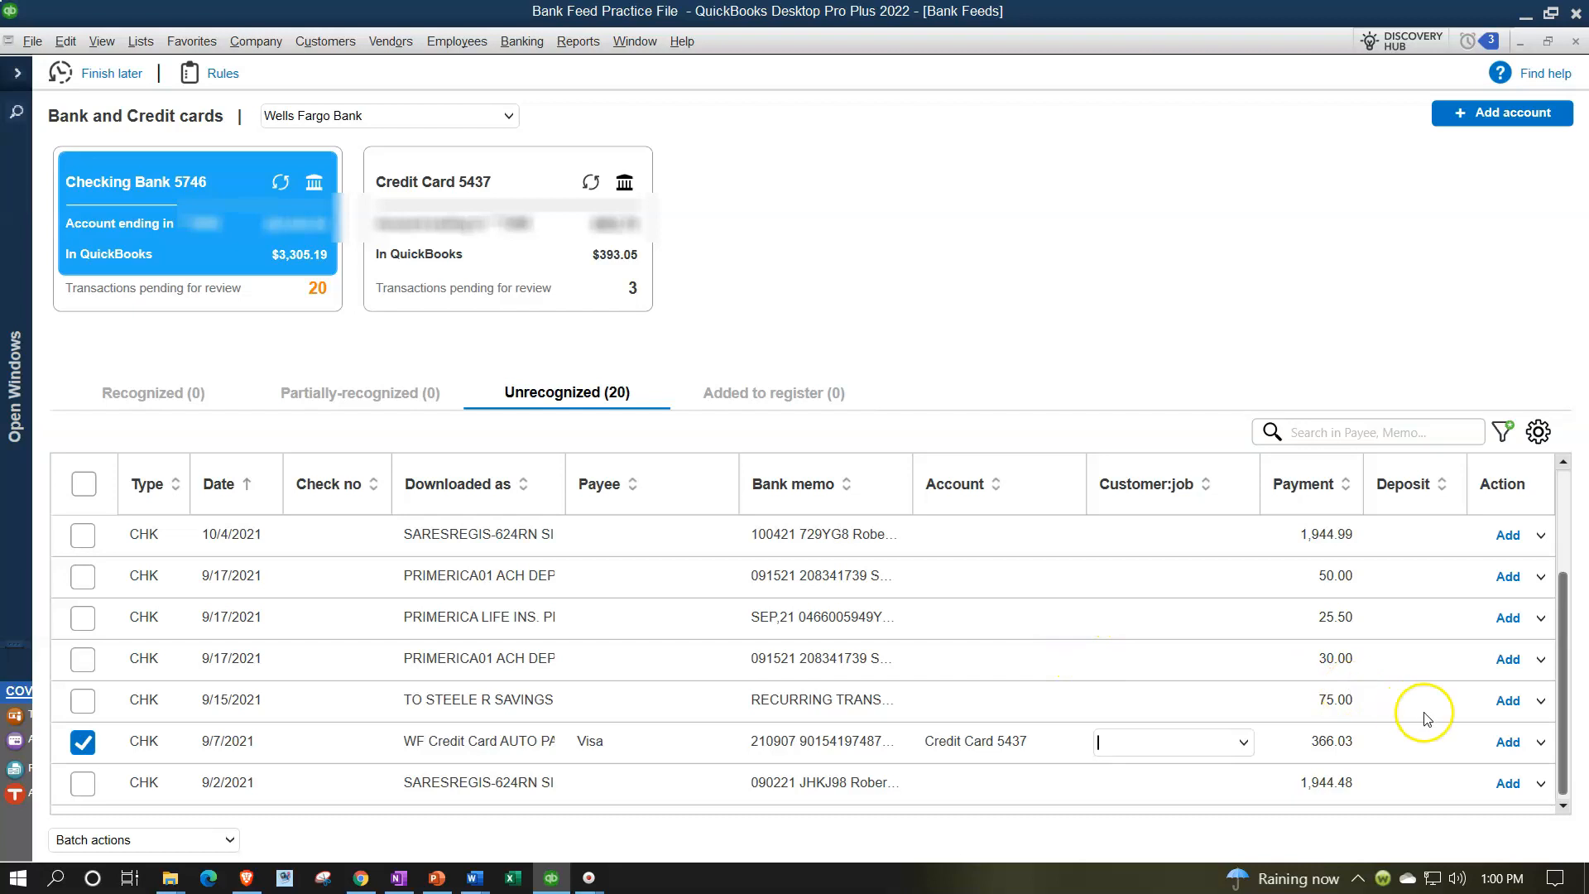
left_click(1508, 742)
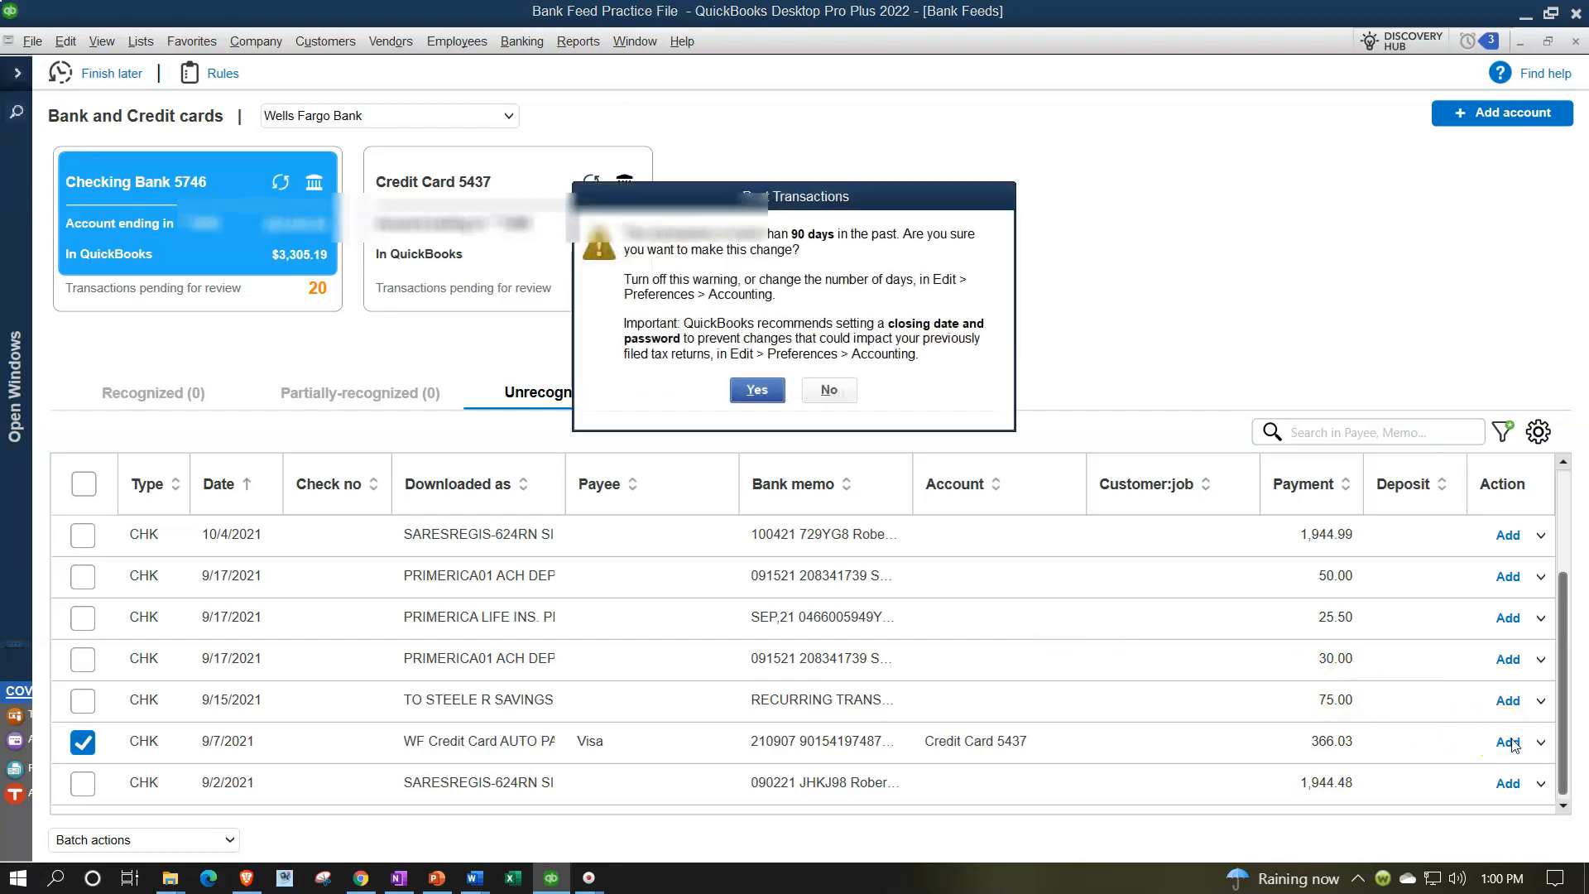
left_click(756, 389)
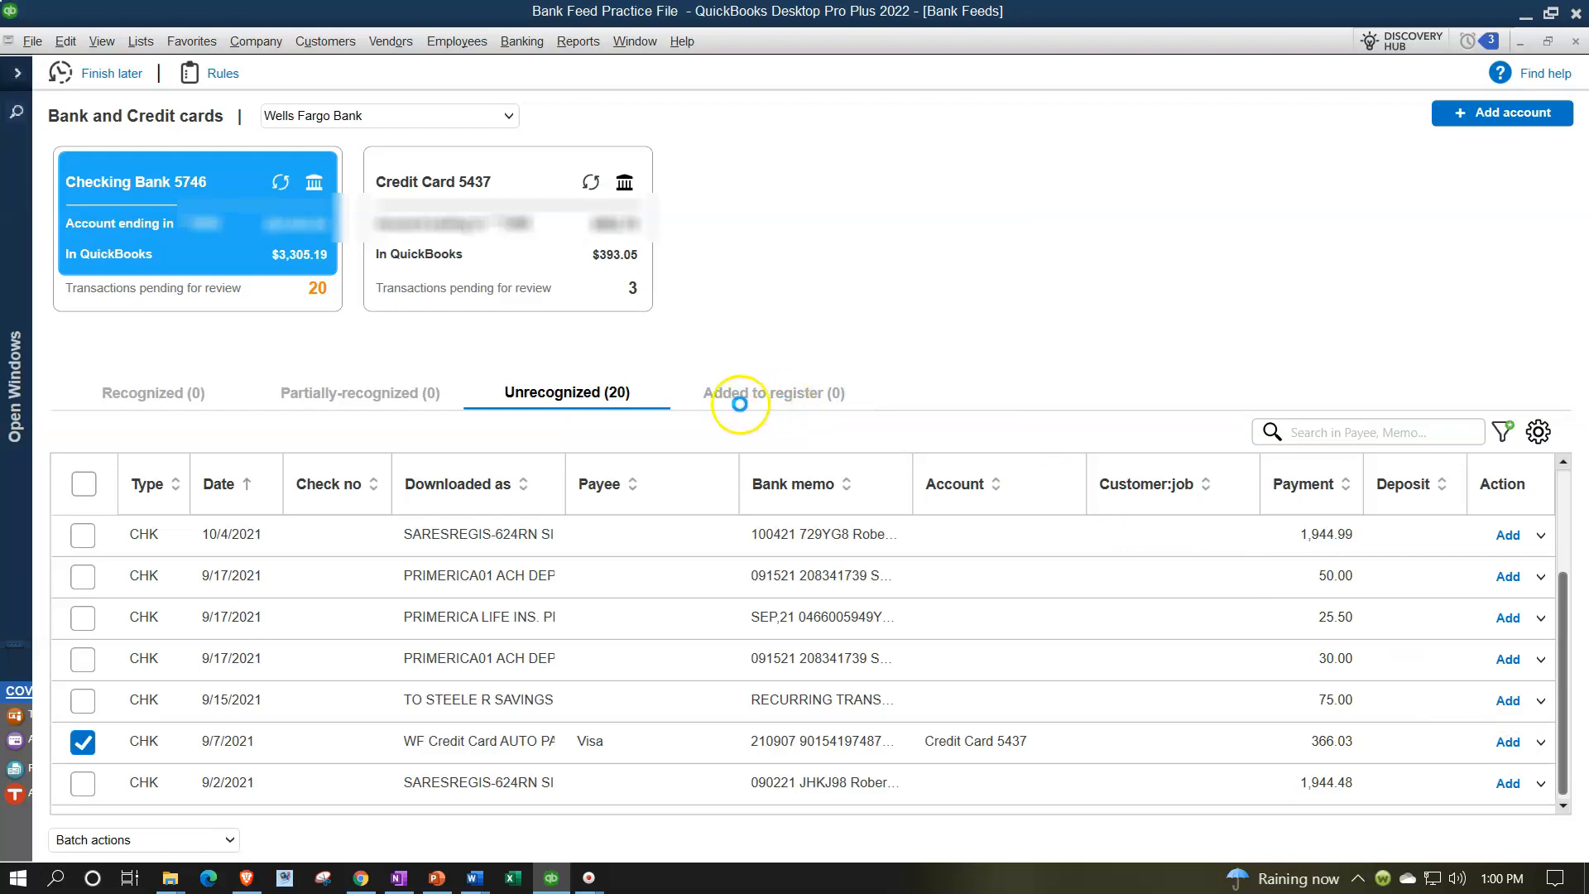
Review the added transaction and zoom into the Checking Bank 5746 balance on the Balance Sheet
left_click(758, 398)
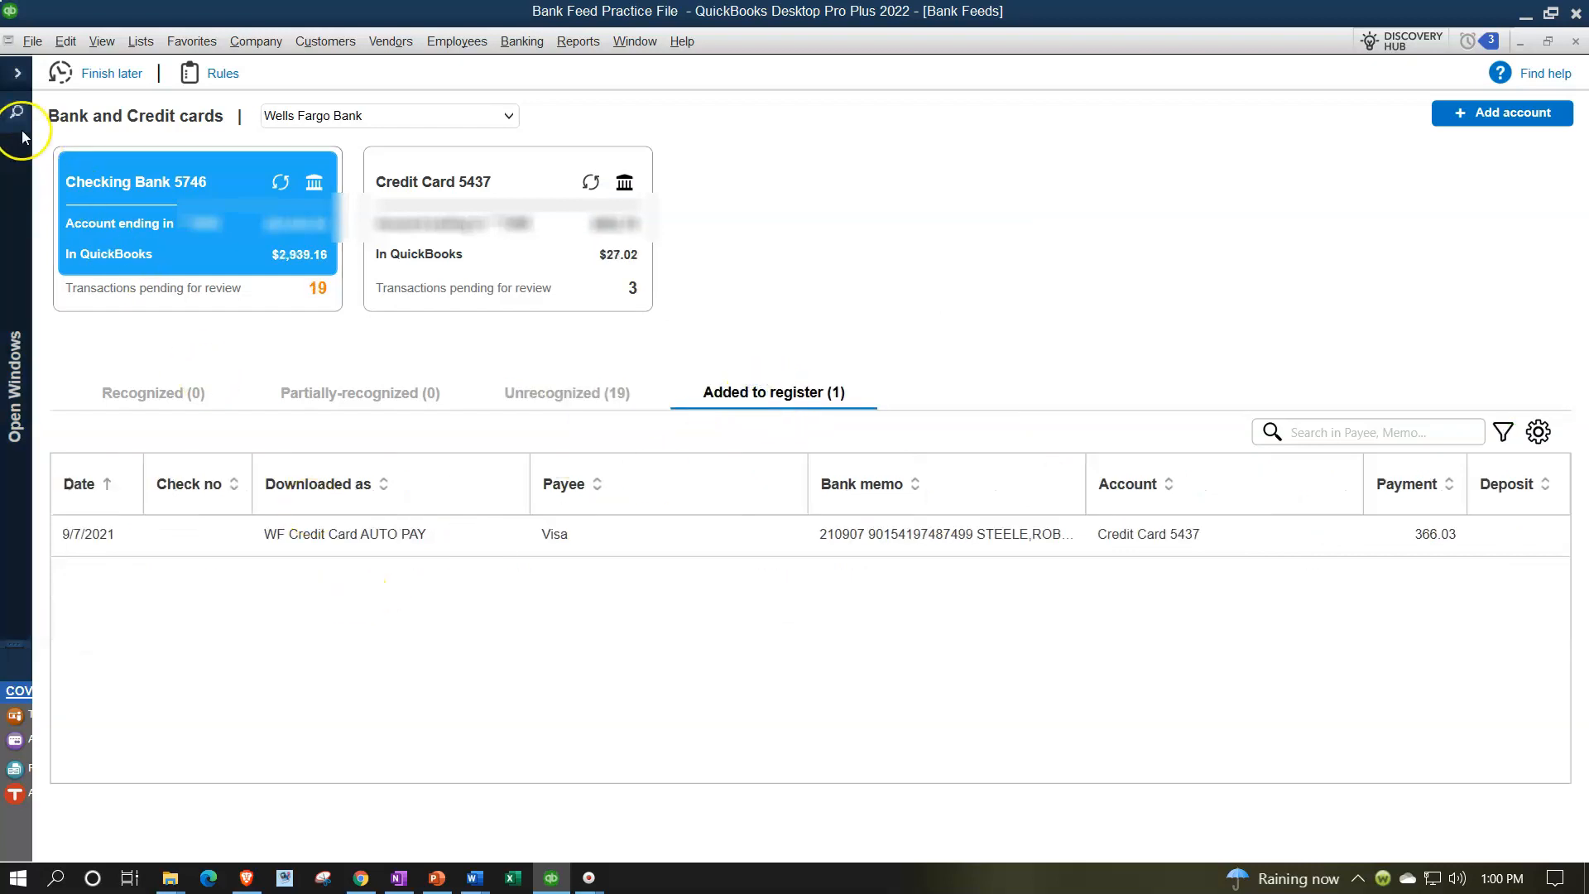
left_click(16, 74)
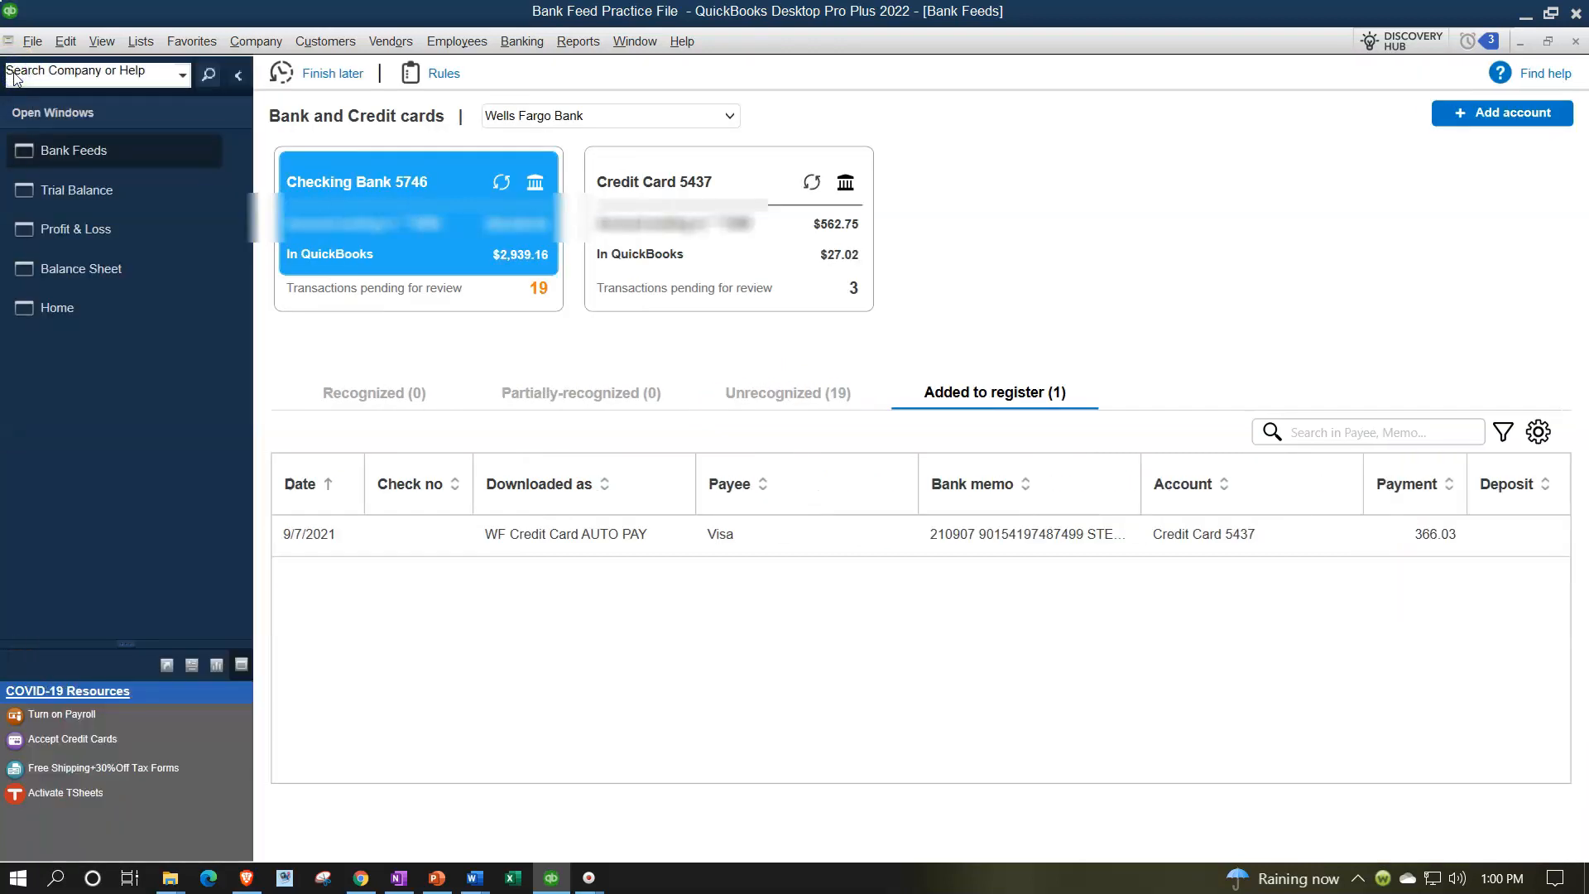
left_click(79, 269)
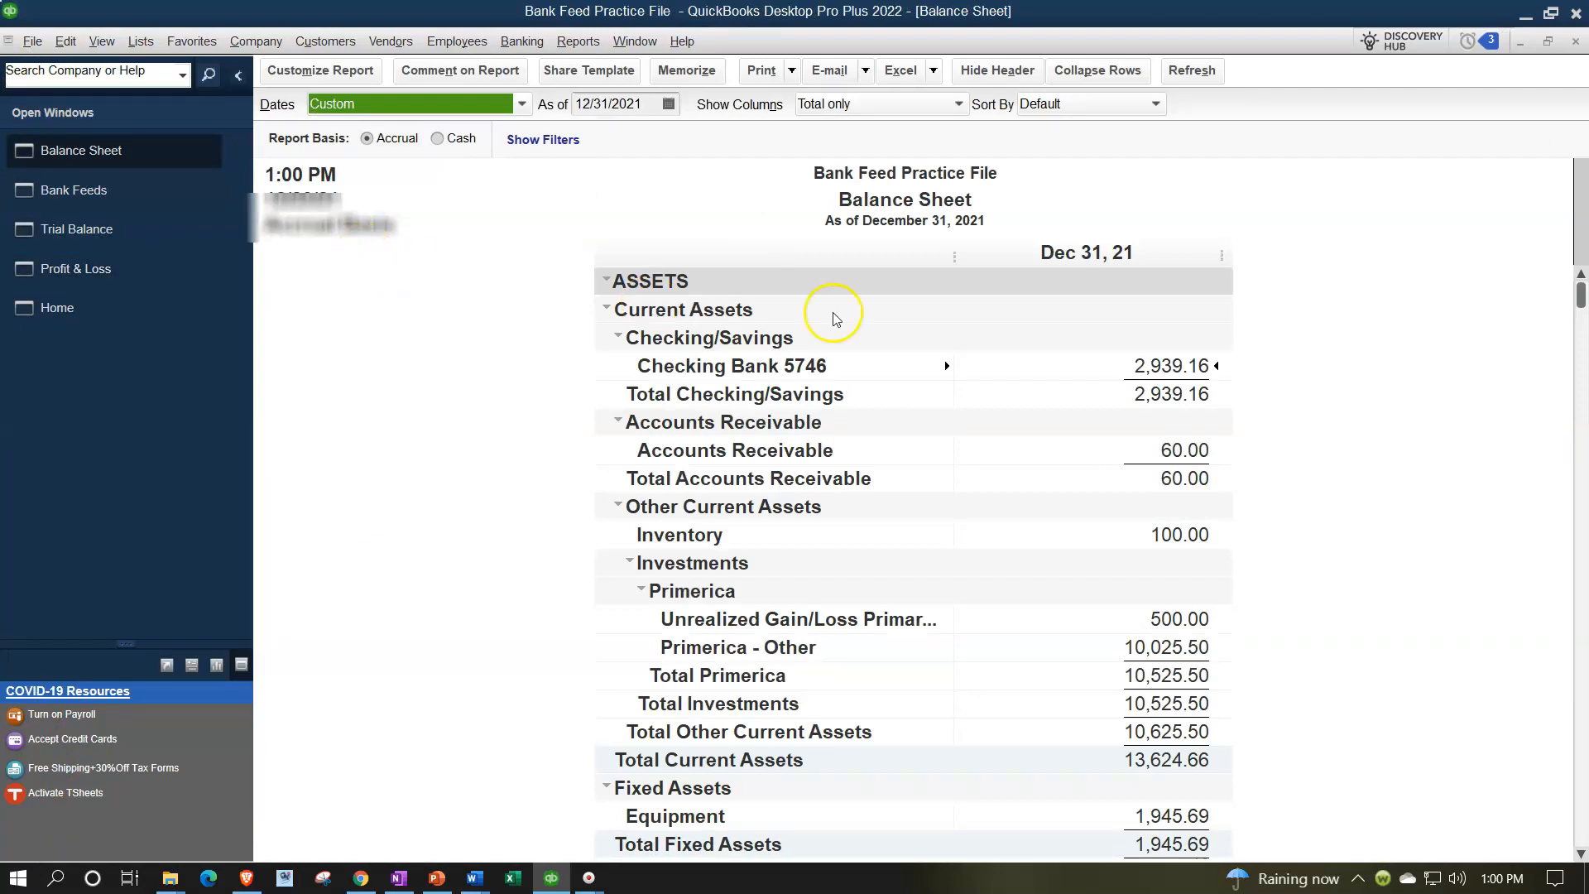
double_click(1186, 366)
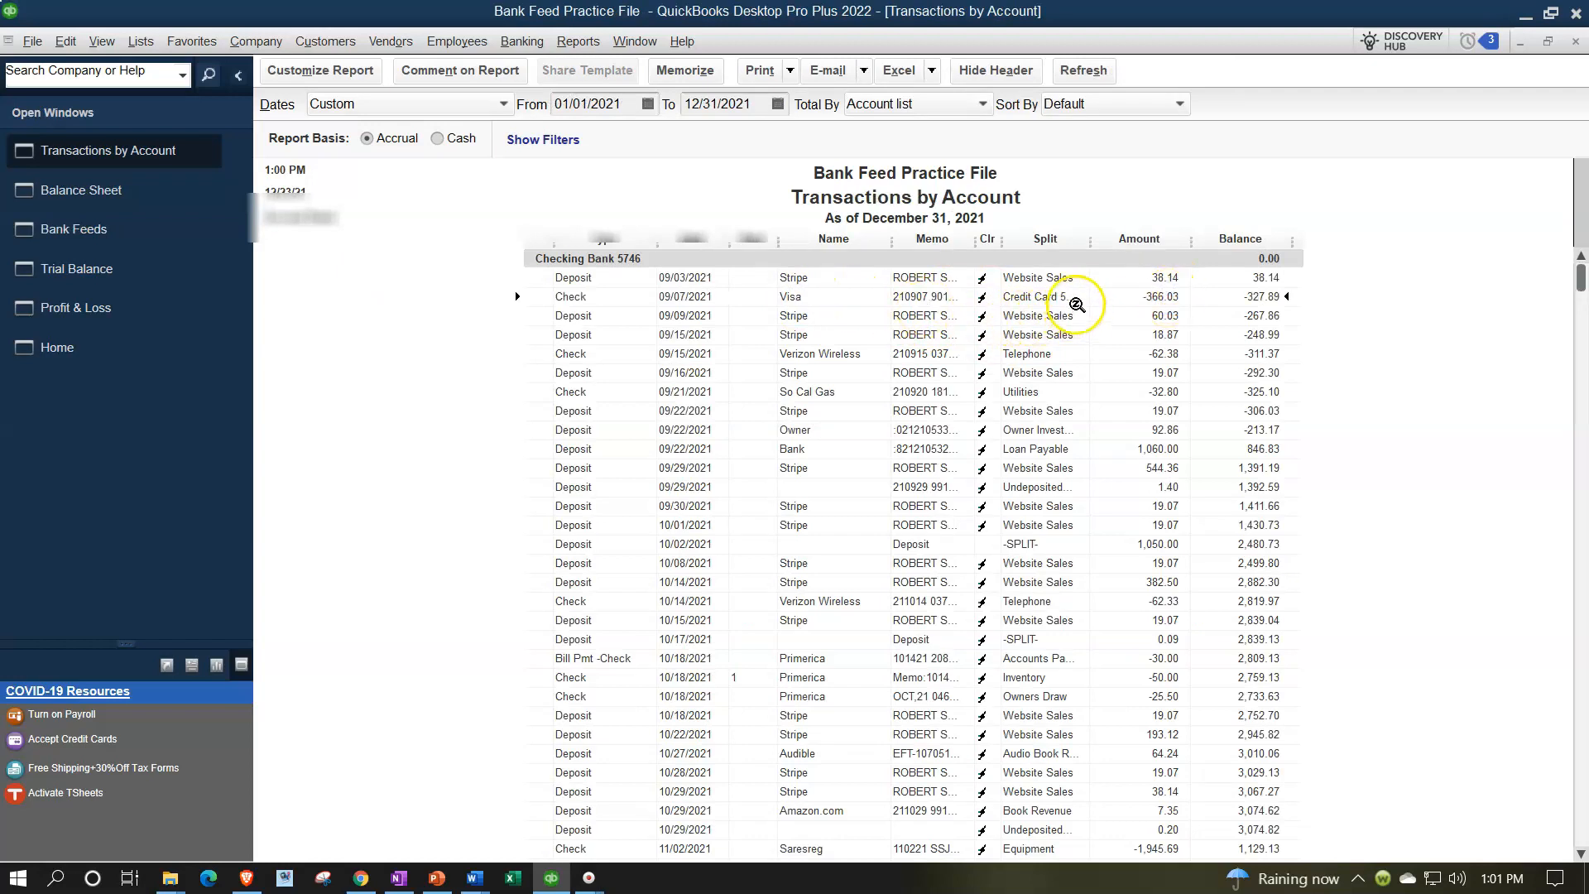
left_click_drag(1090, 239, 1137, 240)
left_click(1575, 40)
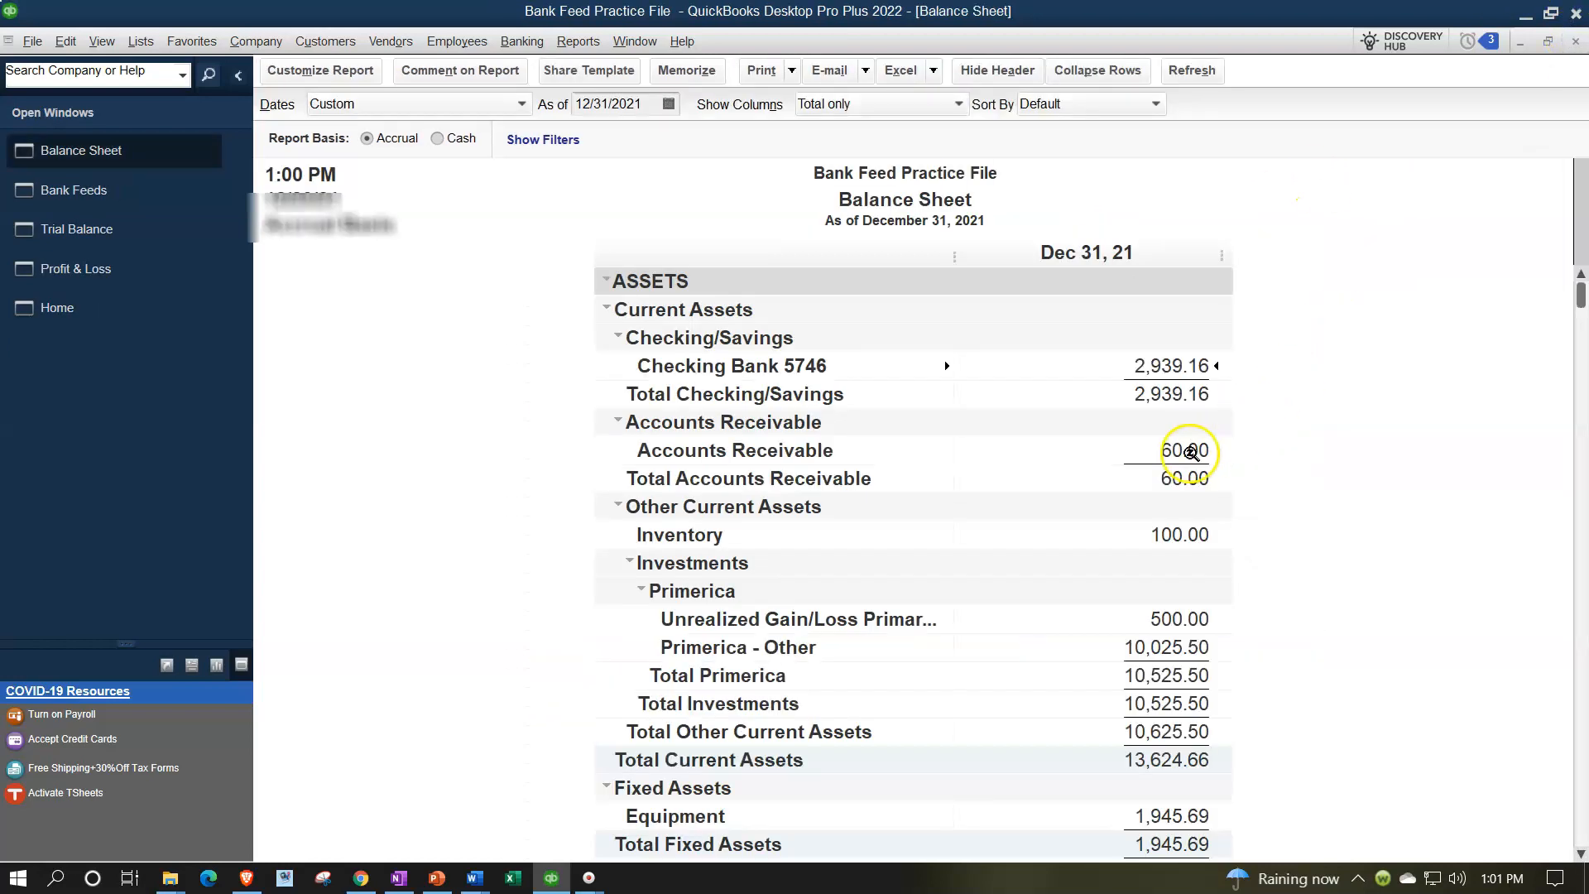
Zoom into the Credit Card 5437 balance on the Balance Sheet to view its transactions
scroll(1187, 450, "down", 5)
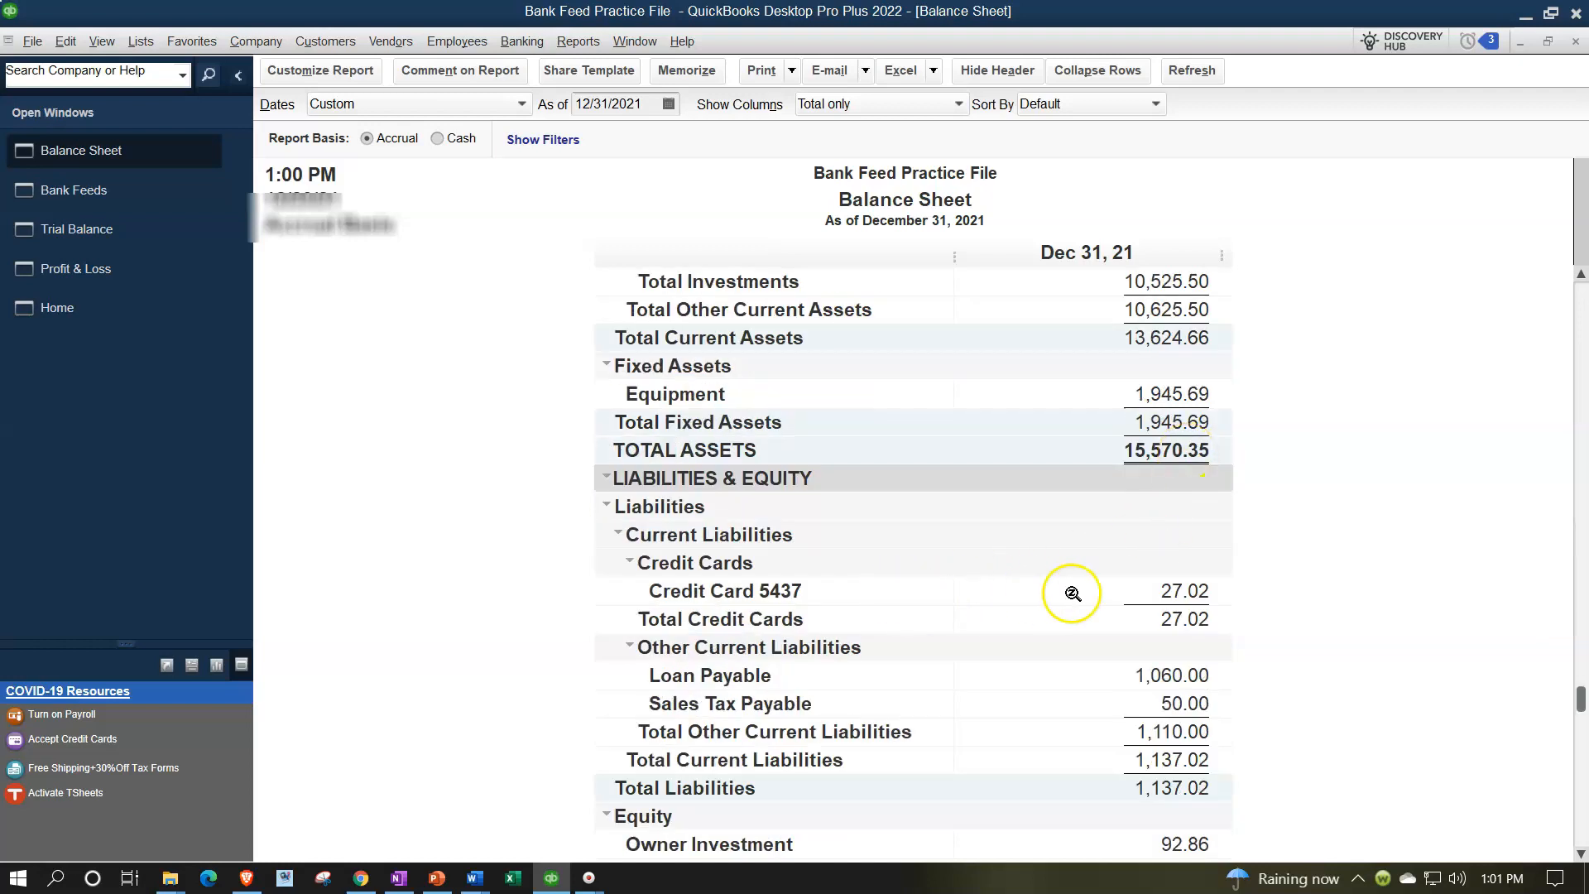
double_click(1164, 588)
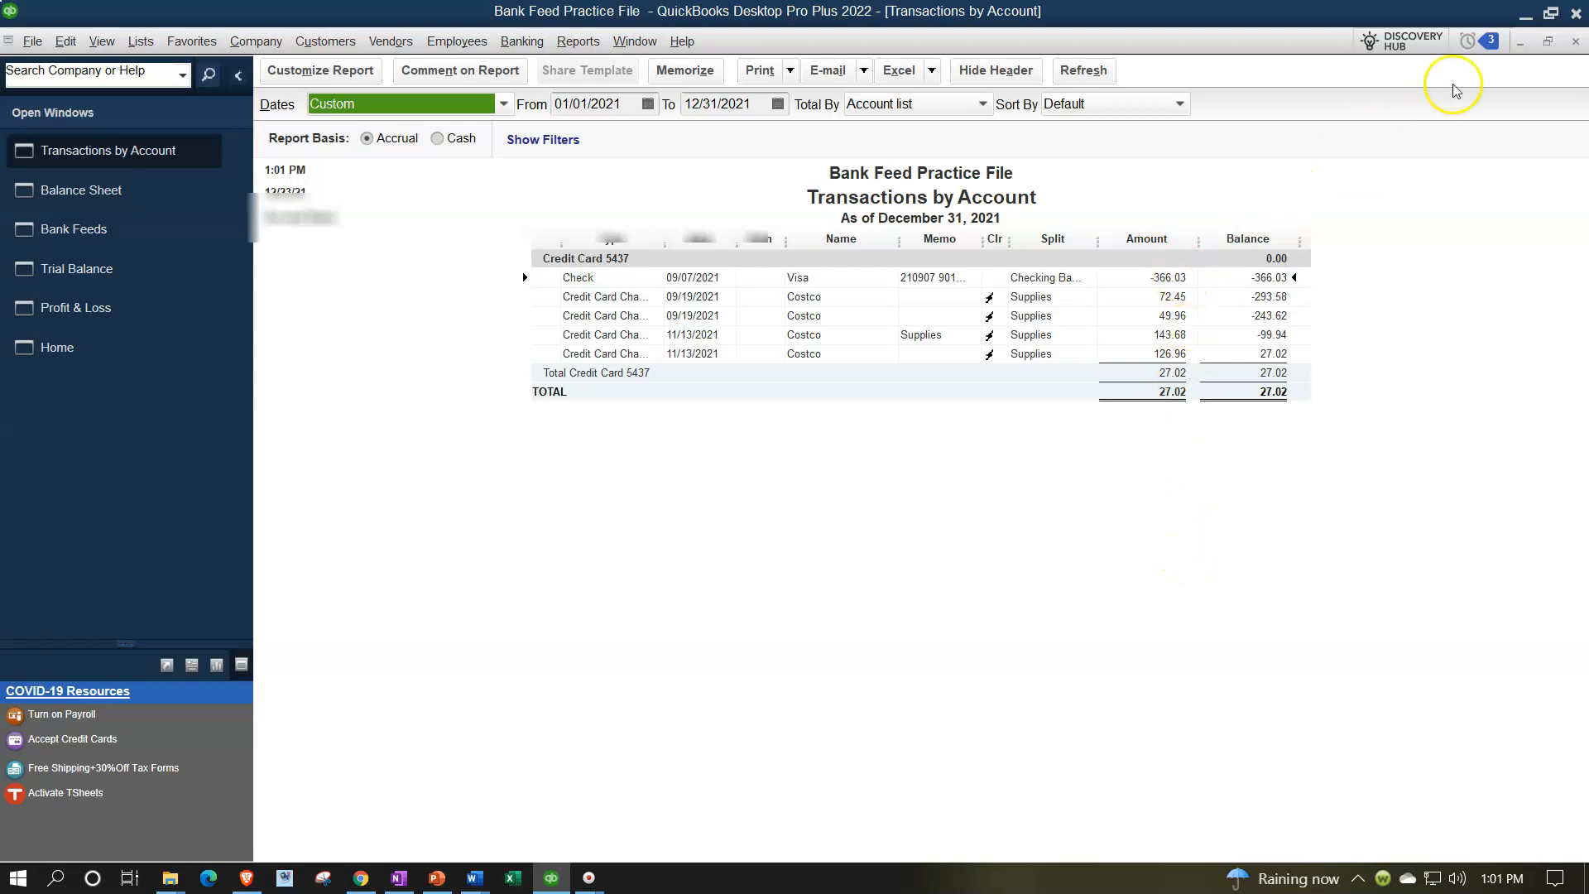
left_click(1575, 44)
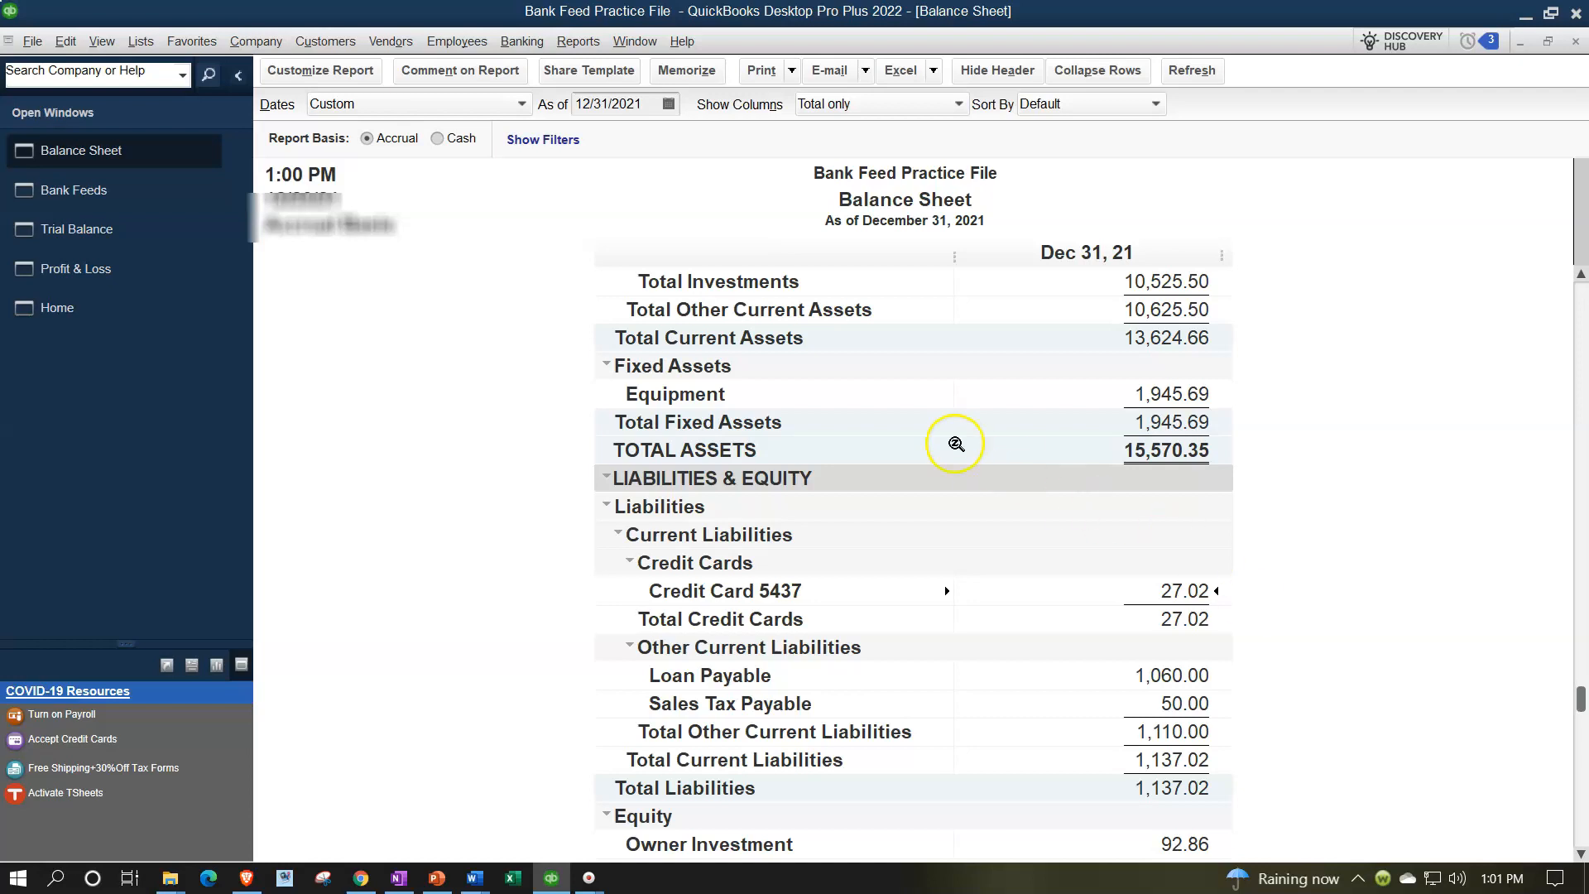
Return to bank feeds and view the Credit Card 5437 feed's recognized transactions
left_click(113, 196)
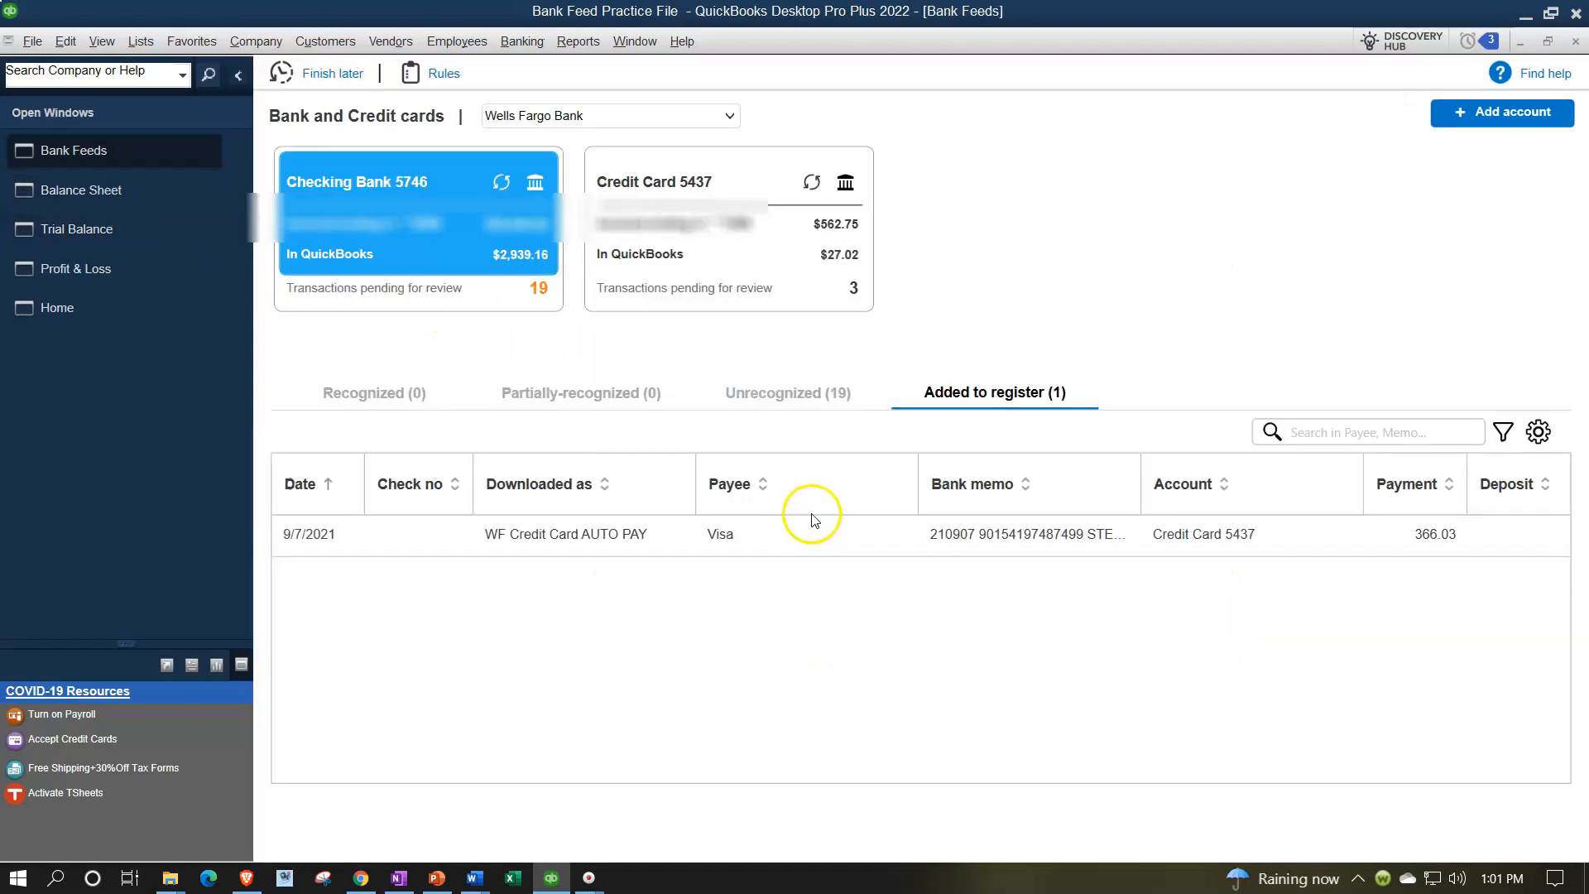
left_click(785, 398)
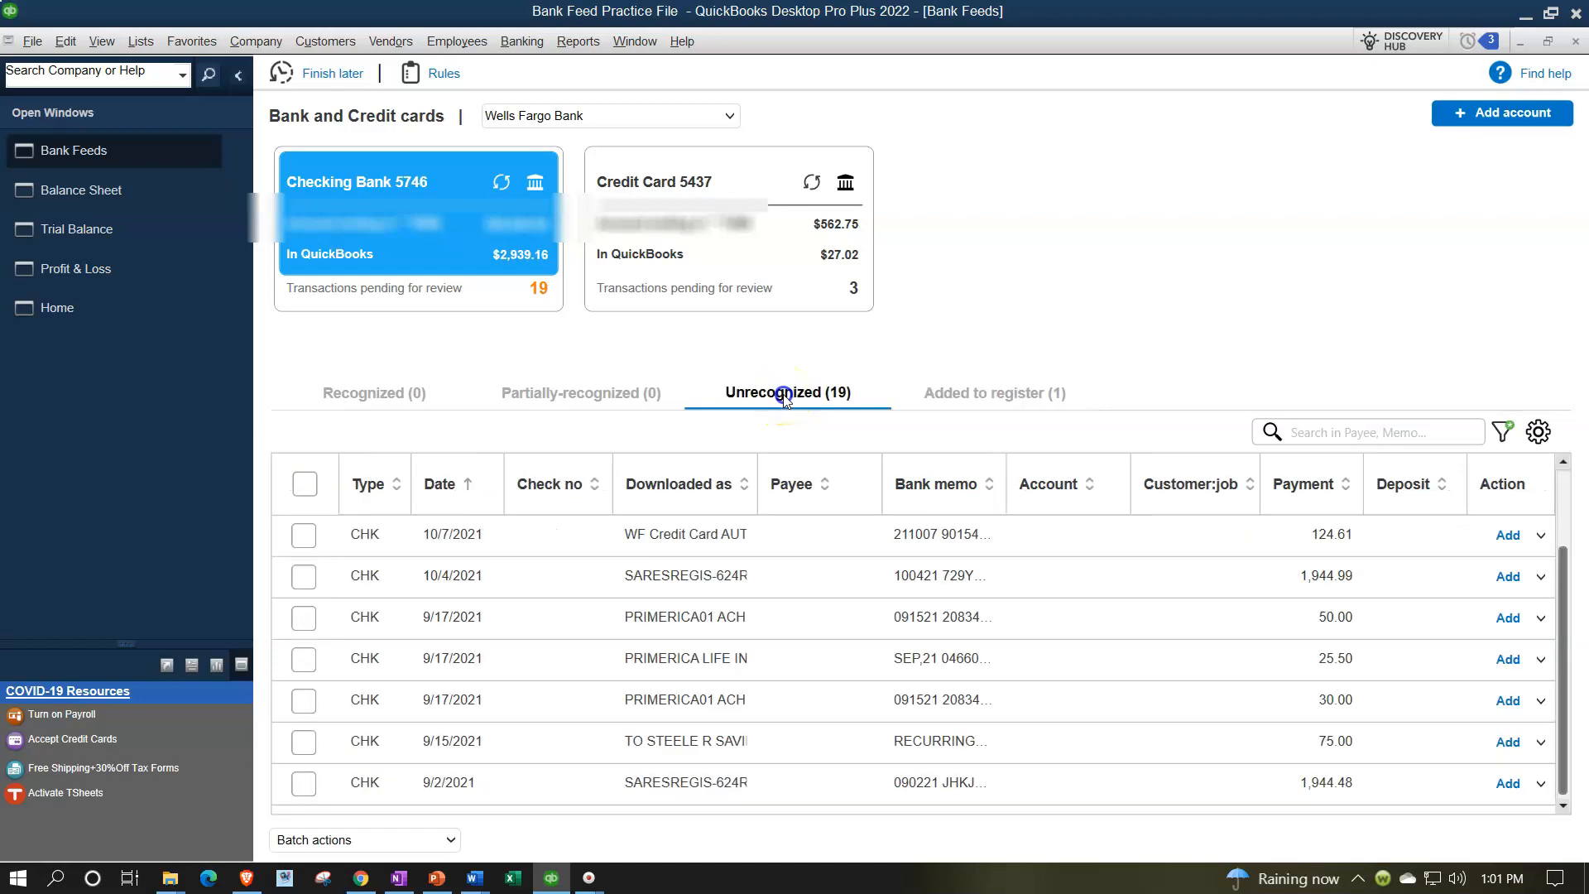
left_click(755, 270)
left_click(238, 78)
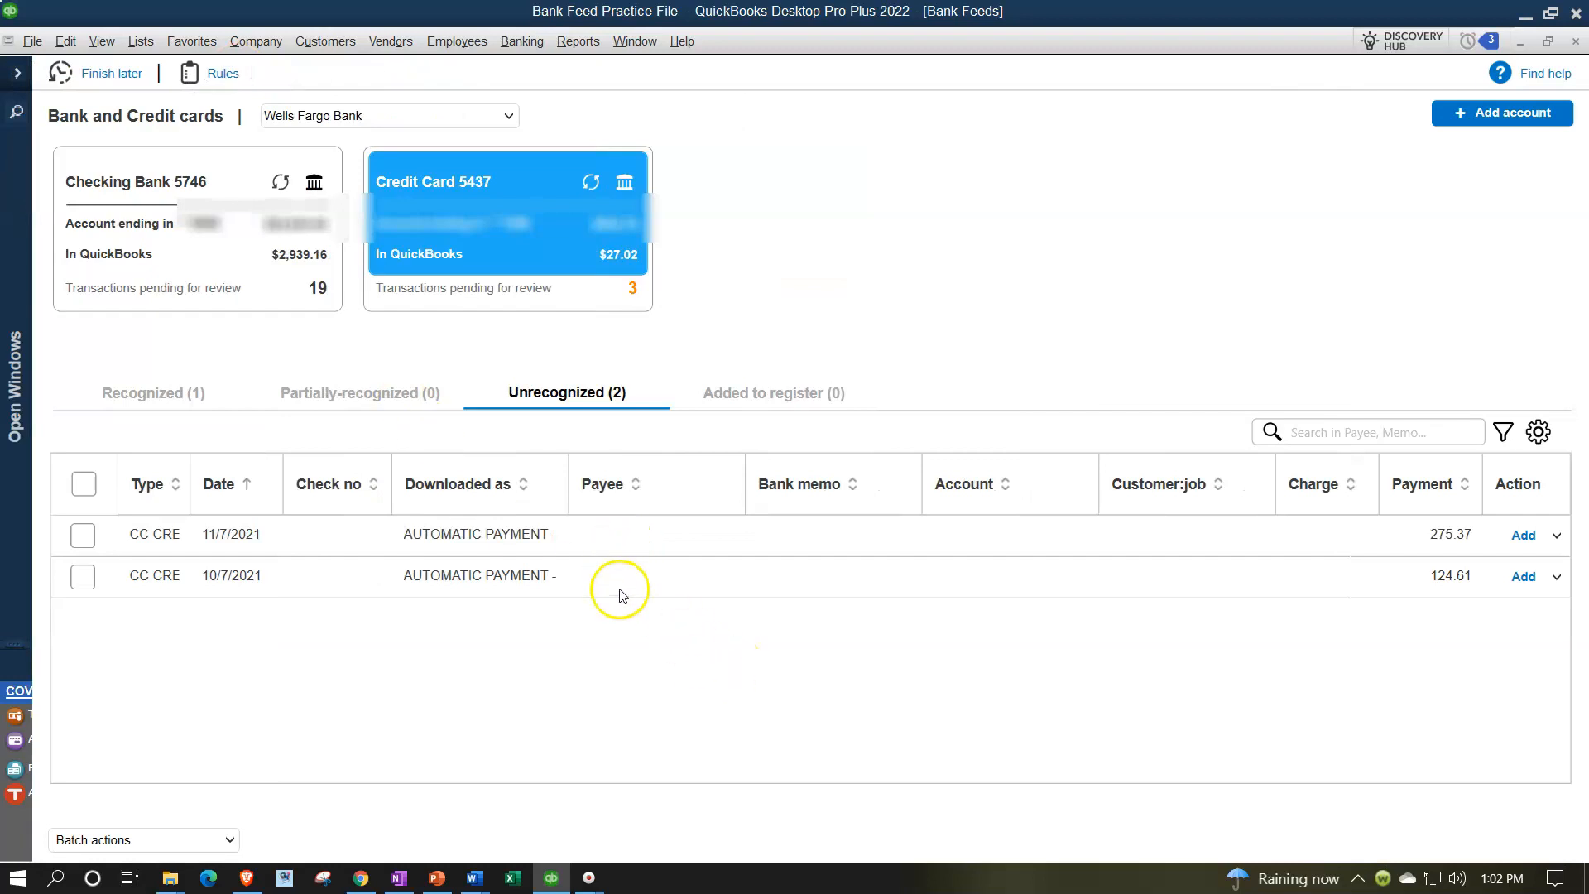
left_click(165, 402)
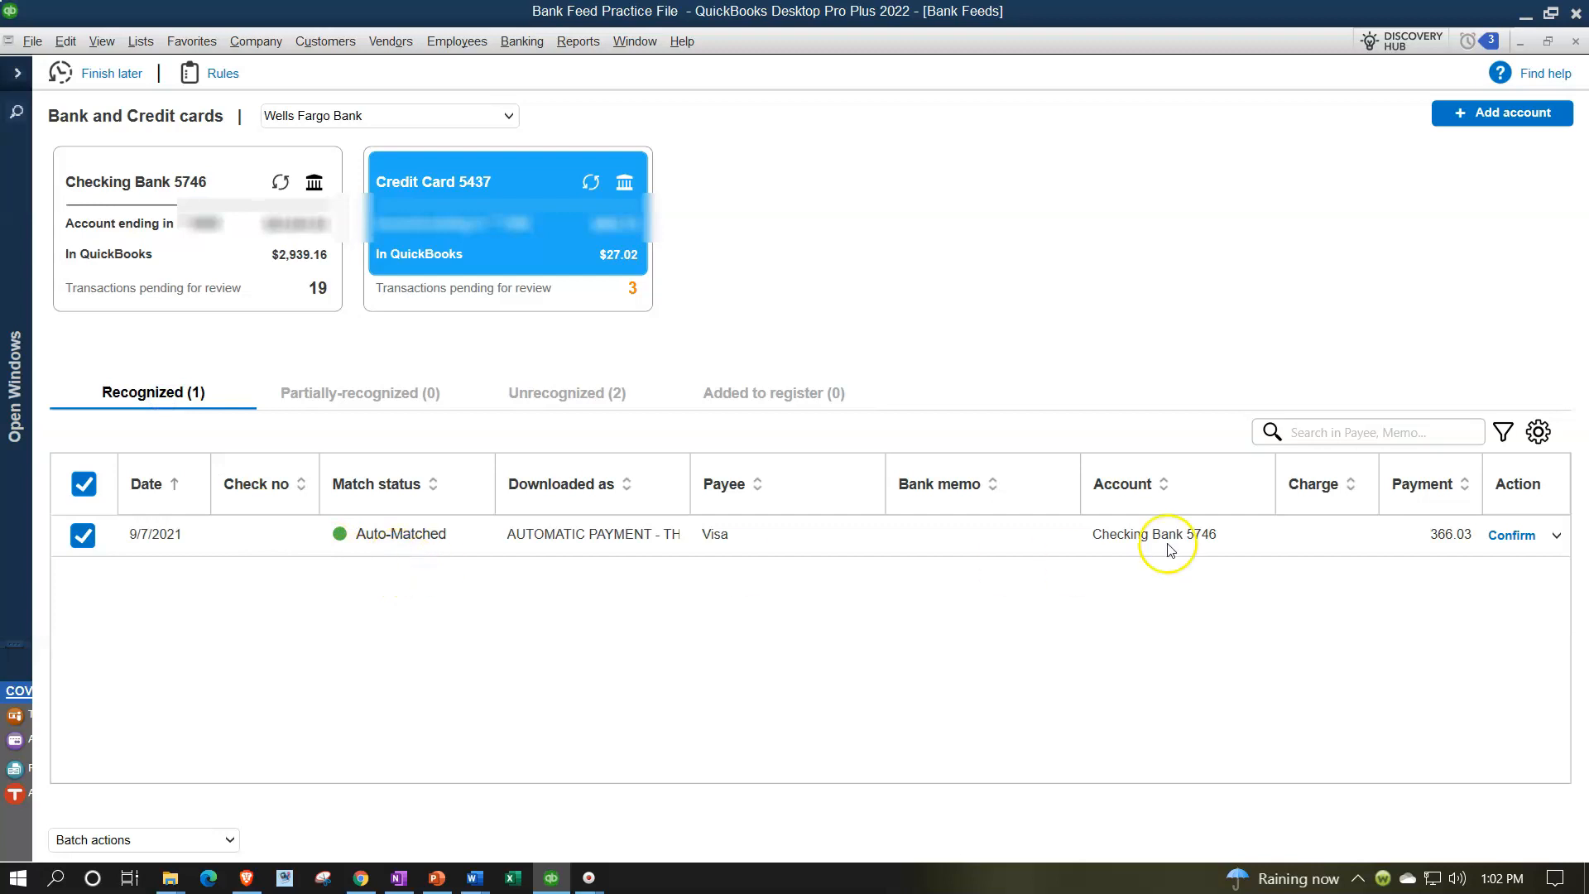
Review the row action options and confirm the auto-matched 9/7/2021 Visa payment in the credit card feed
left_click(1555, 537)
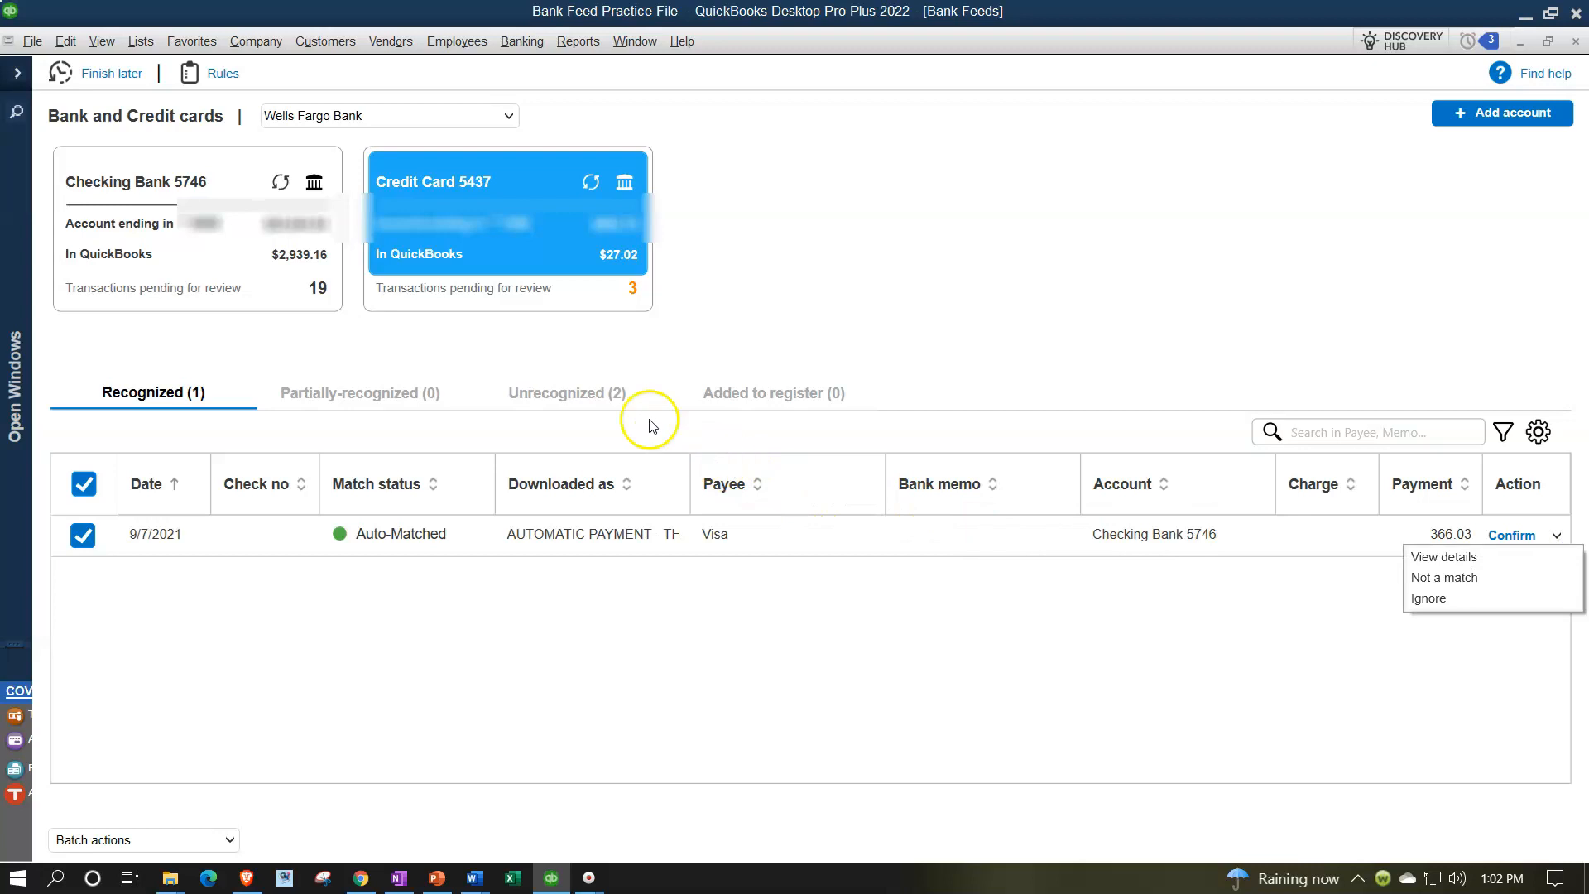
left_click(601, 393)
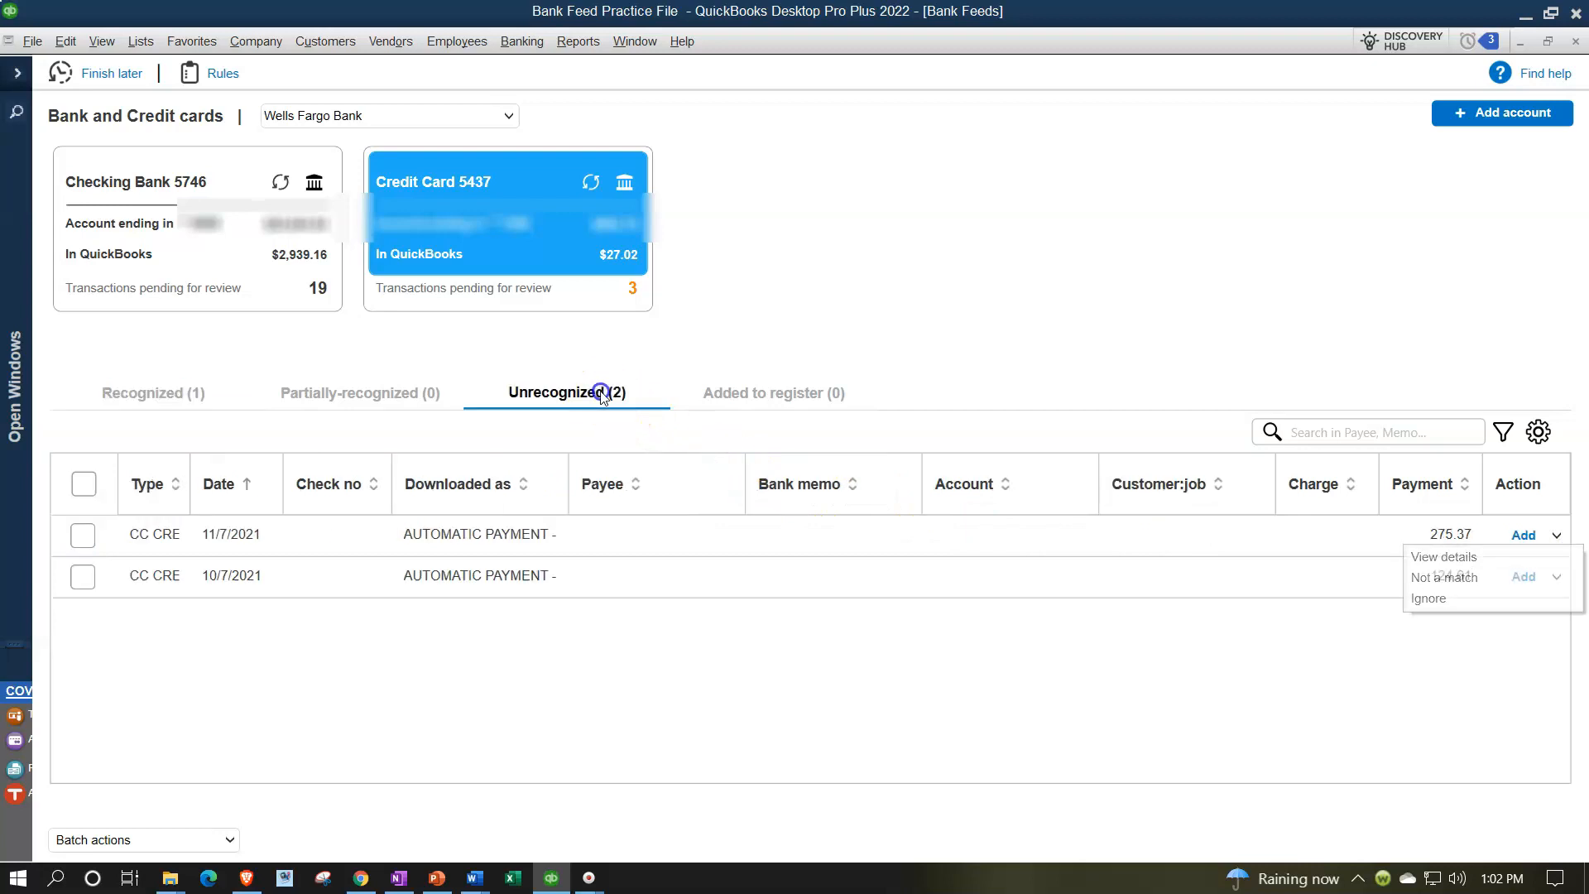
left_click(1556, 537)
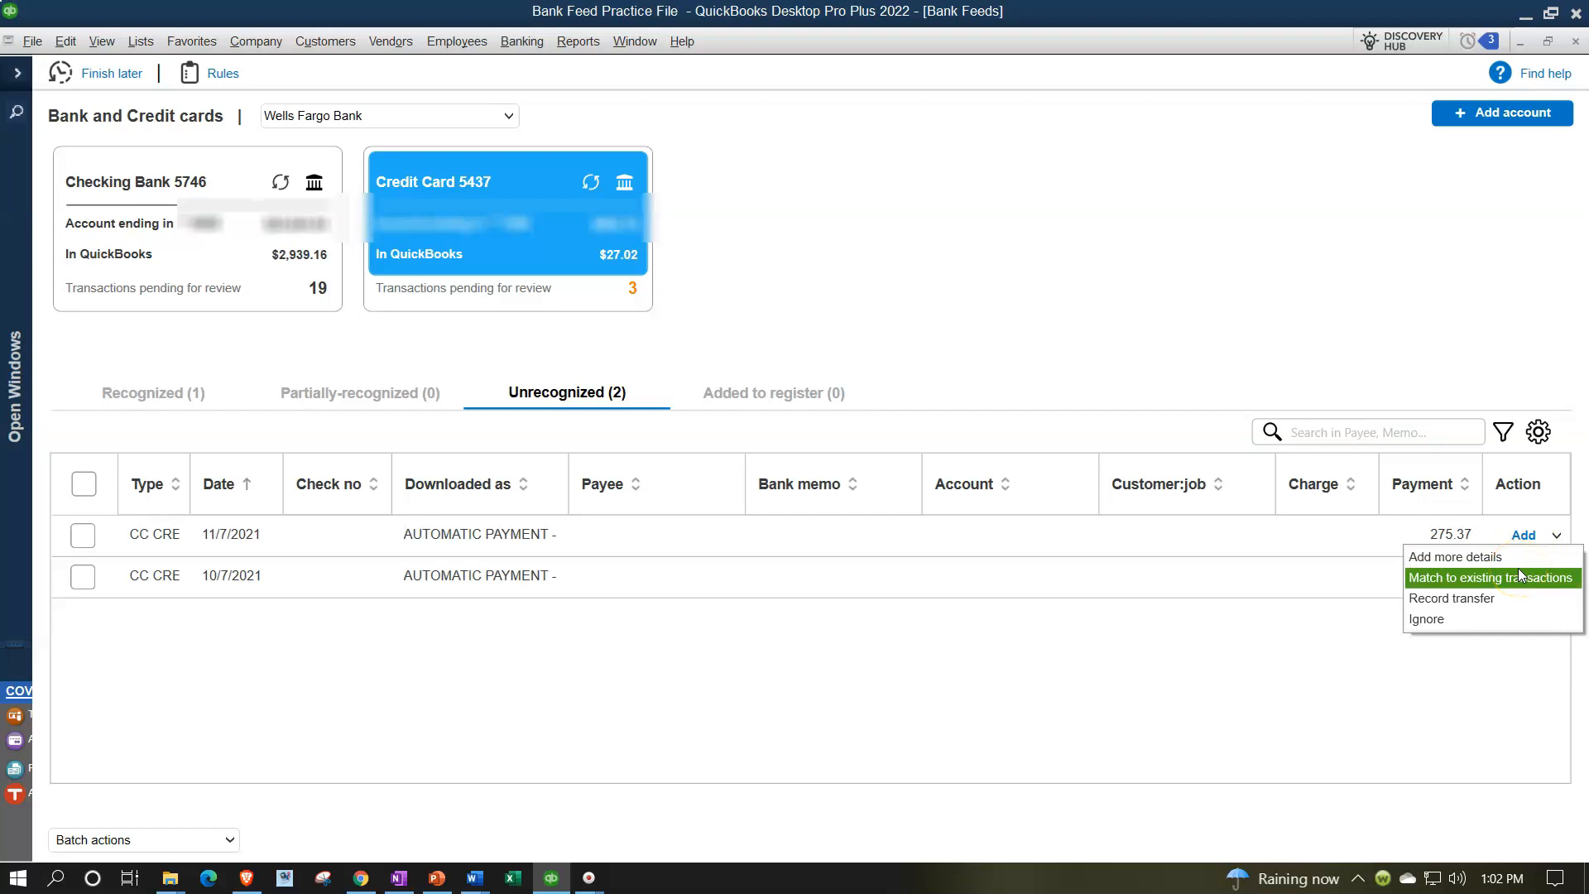
left_click(1199, 666)
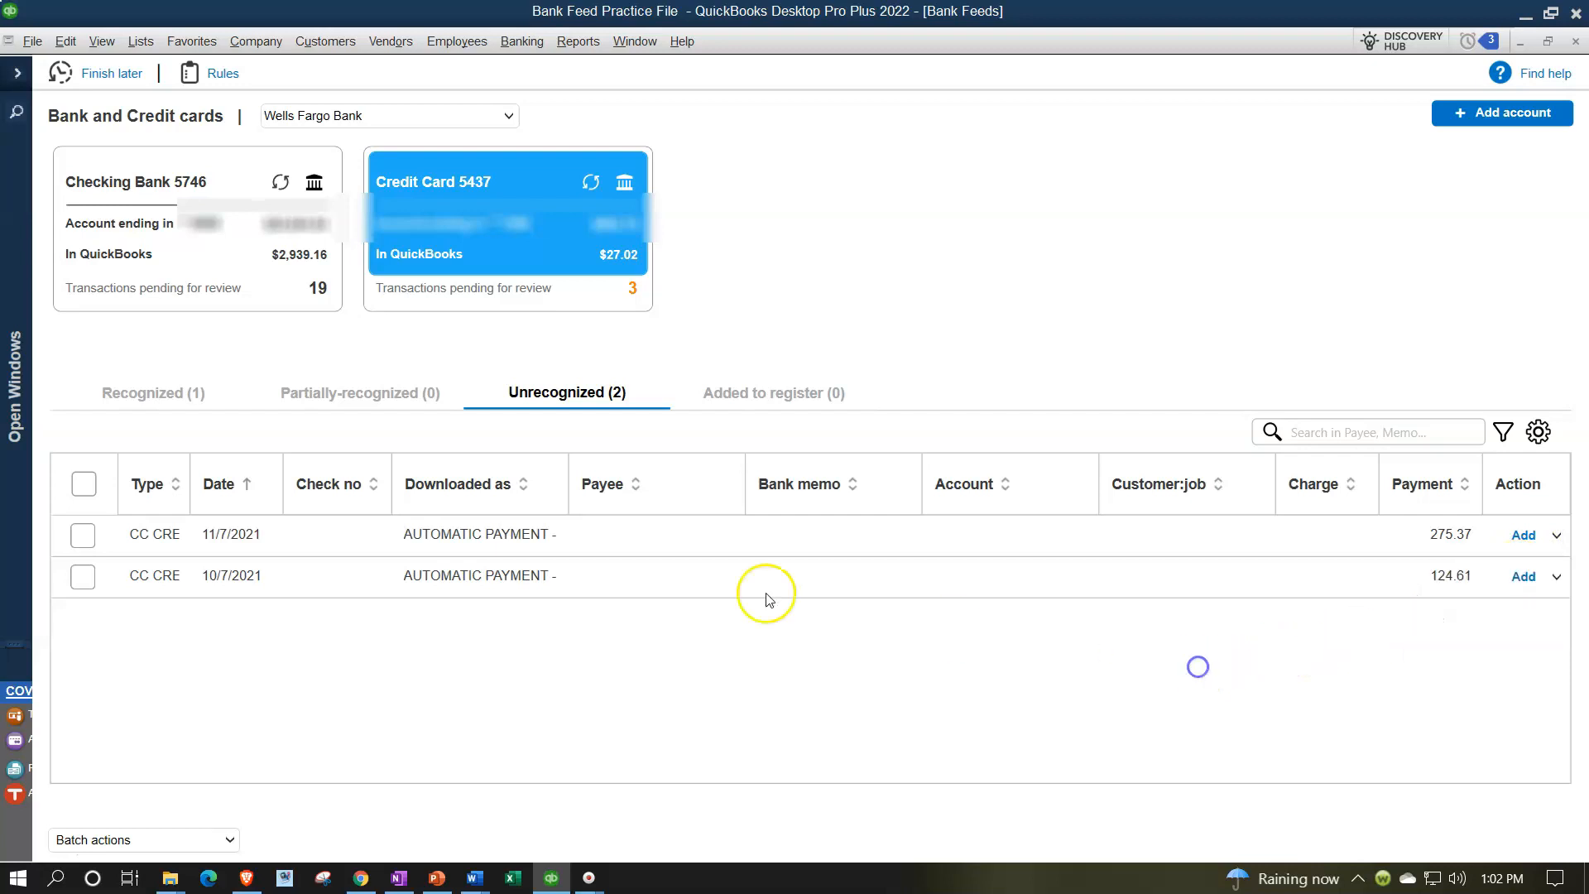
left_click(162, 396)
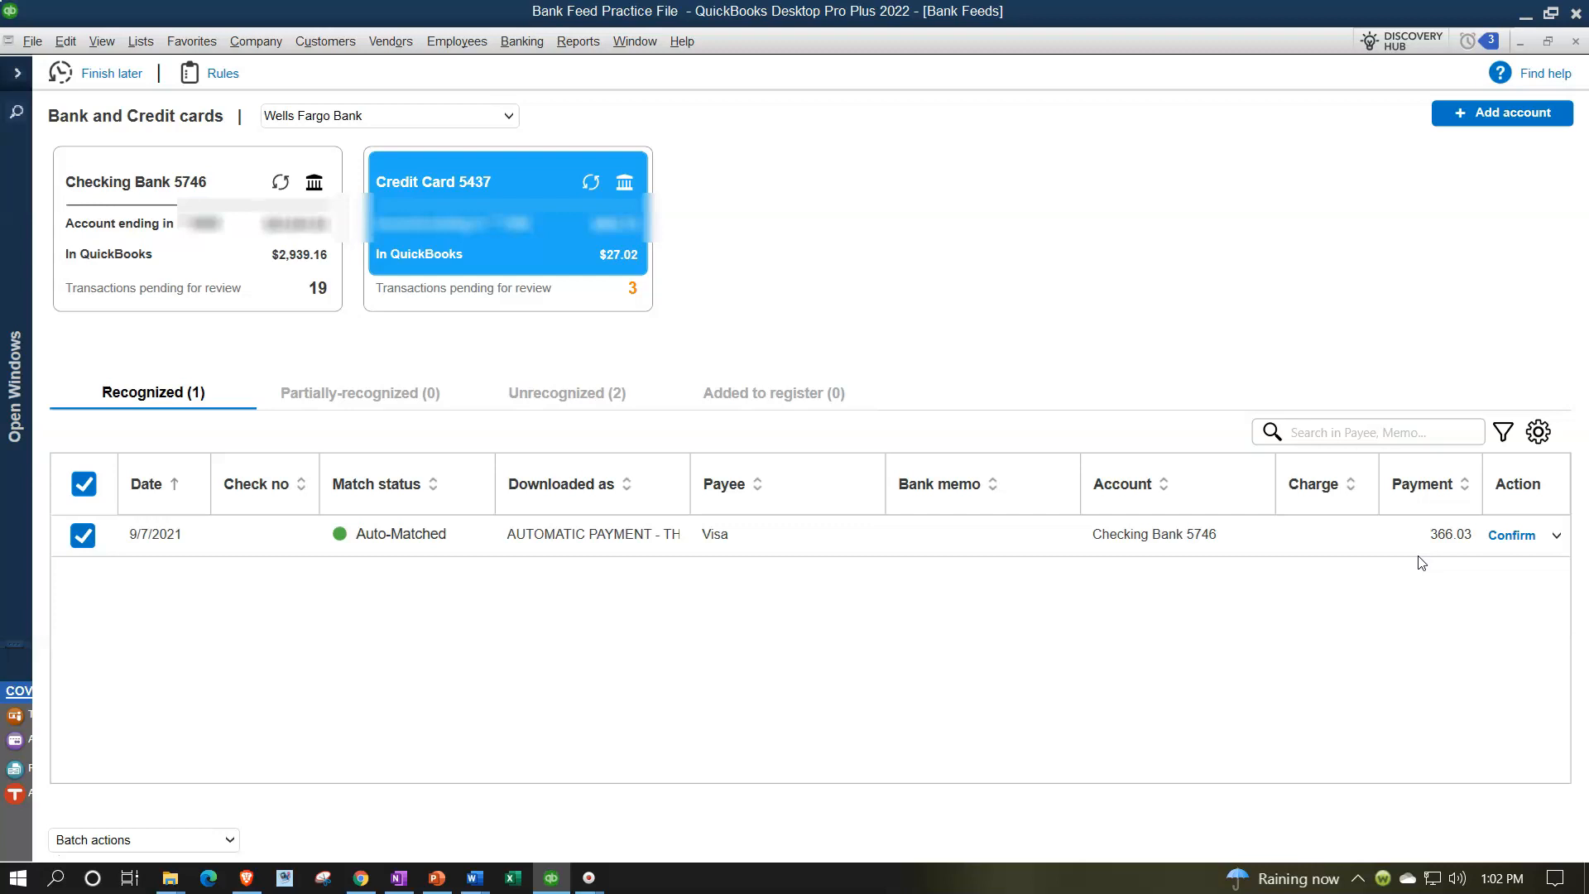
left_click(1511, 534)
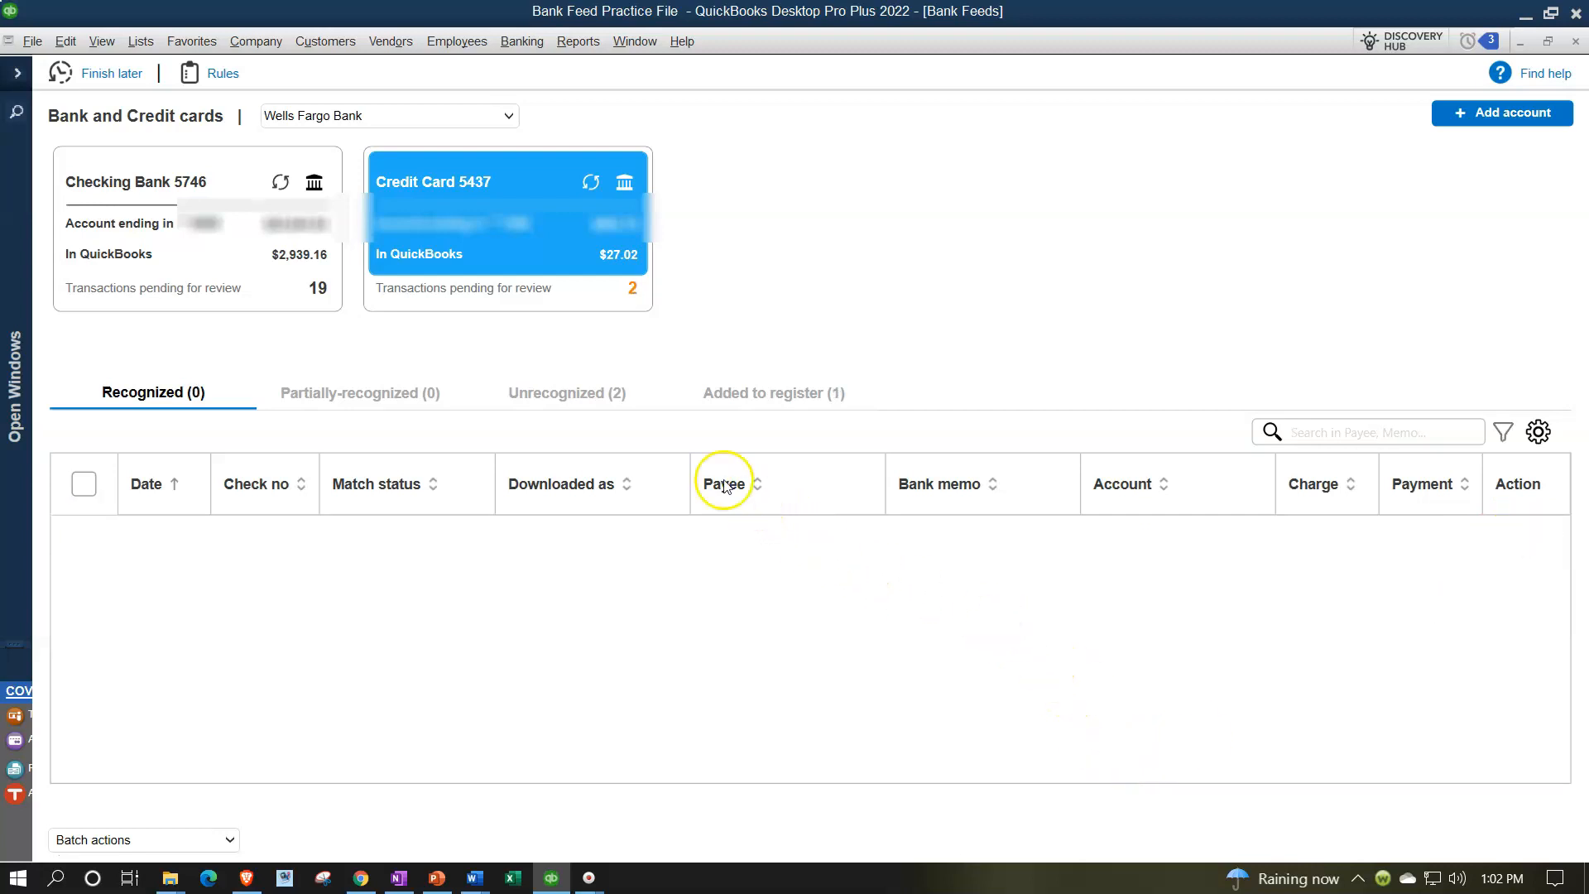
Categorize the 10/7/2021 credit card payment with payee Visa and account Checking Bank 5746, then add it
left_click(560, 383)
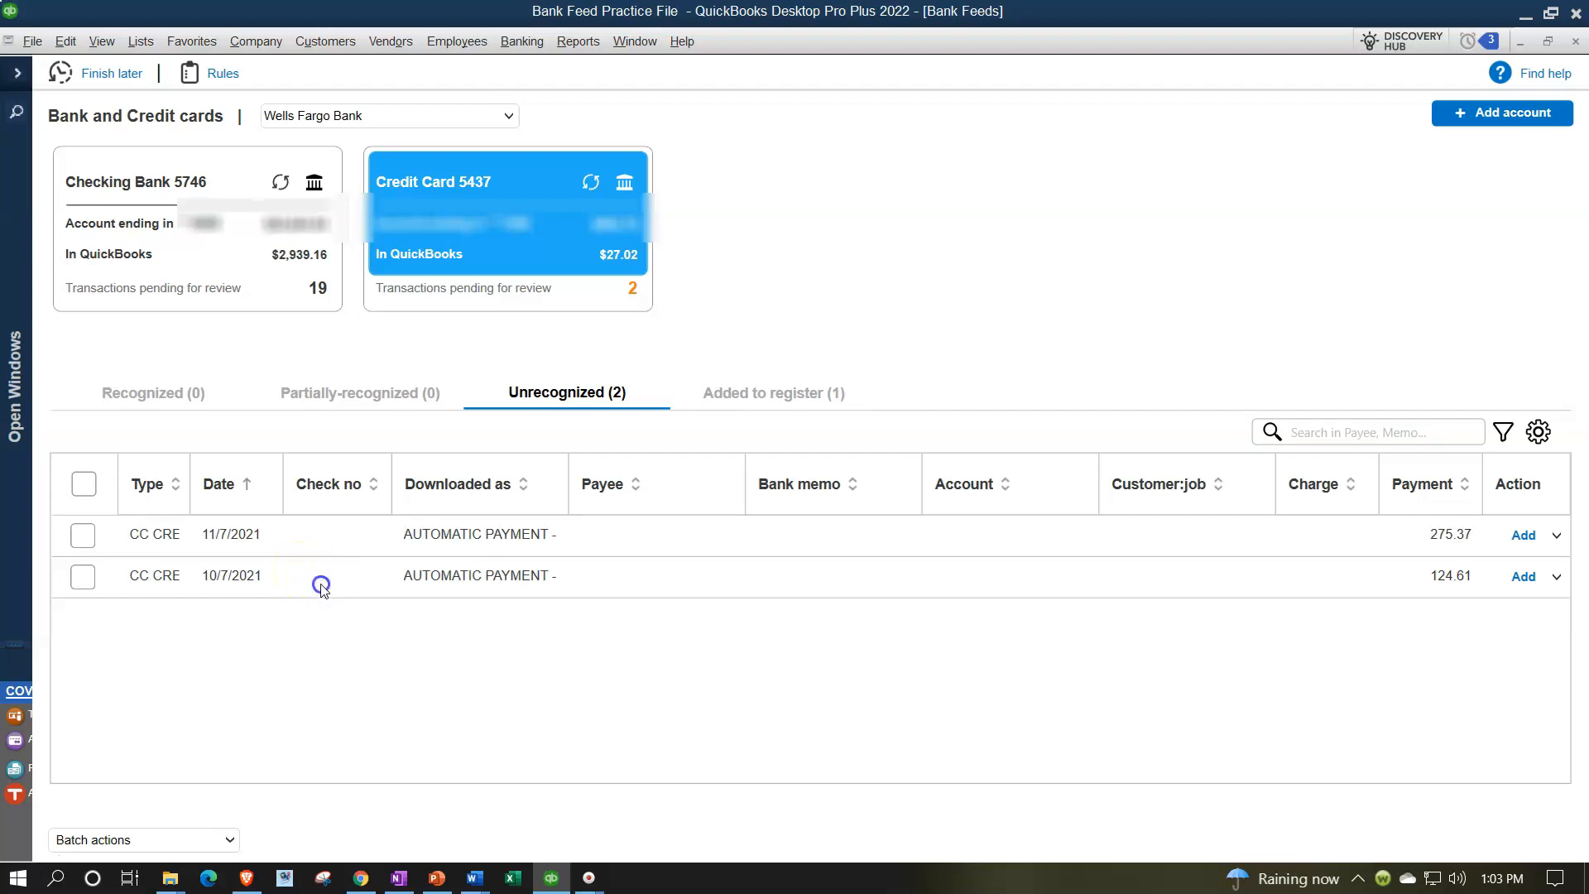
left_click(623, 581)
type("Visa")
key("Tab")
key("Tab")
left_click(1082, 577)
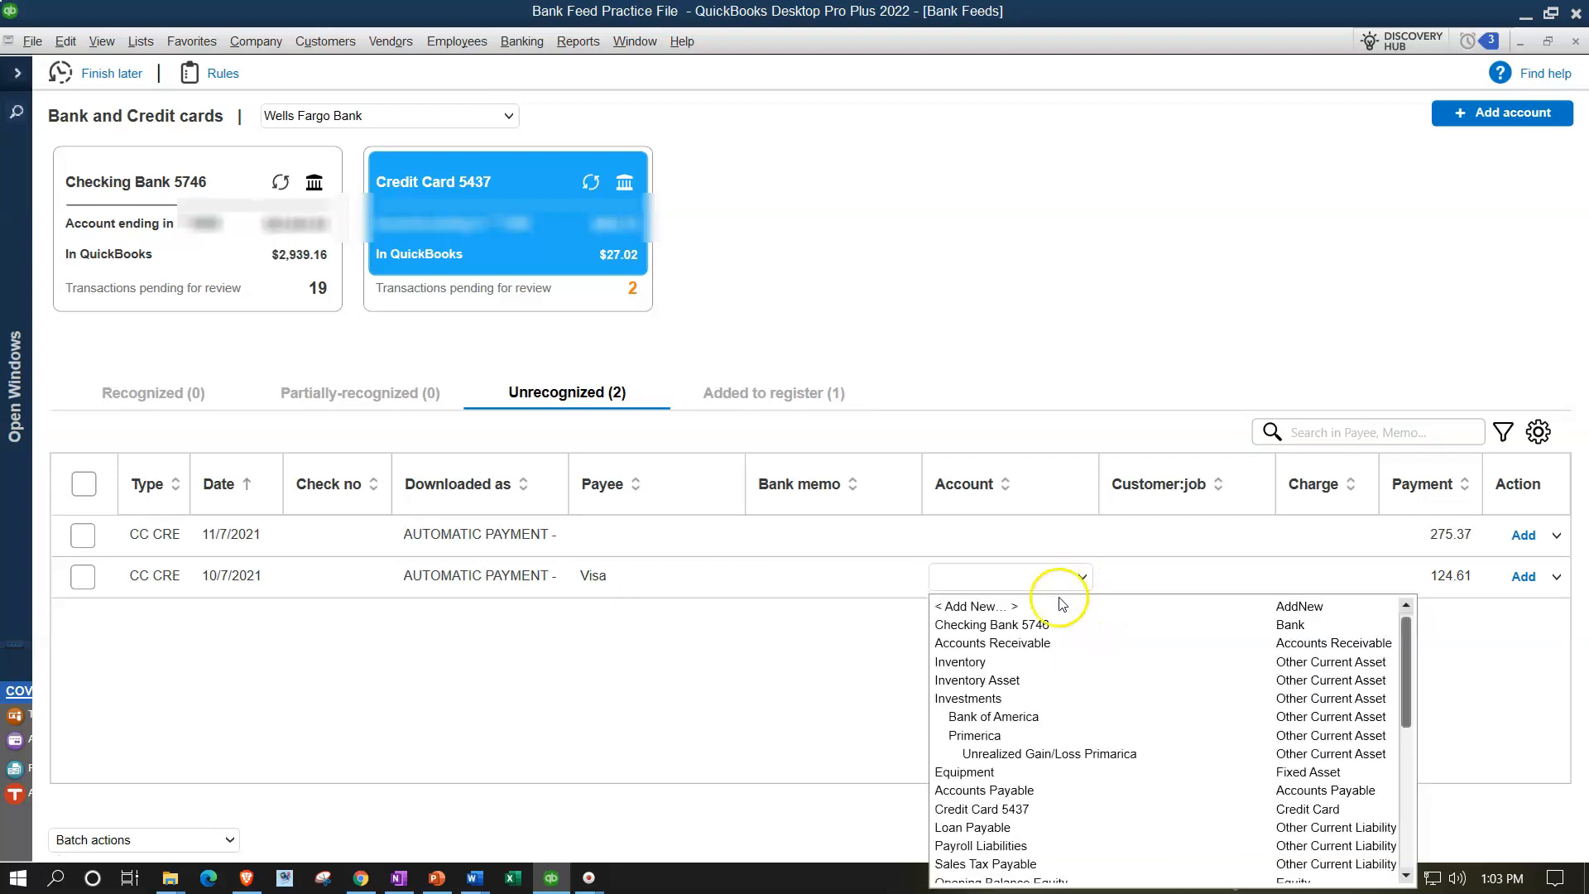
left_click(1030, 623)
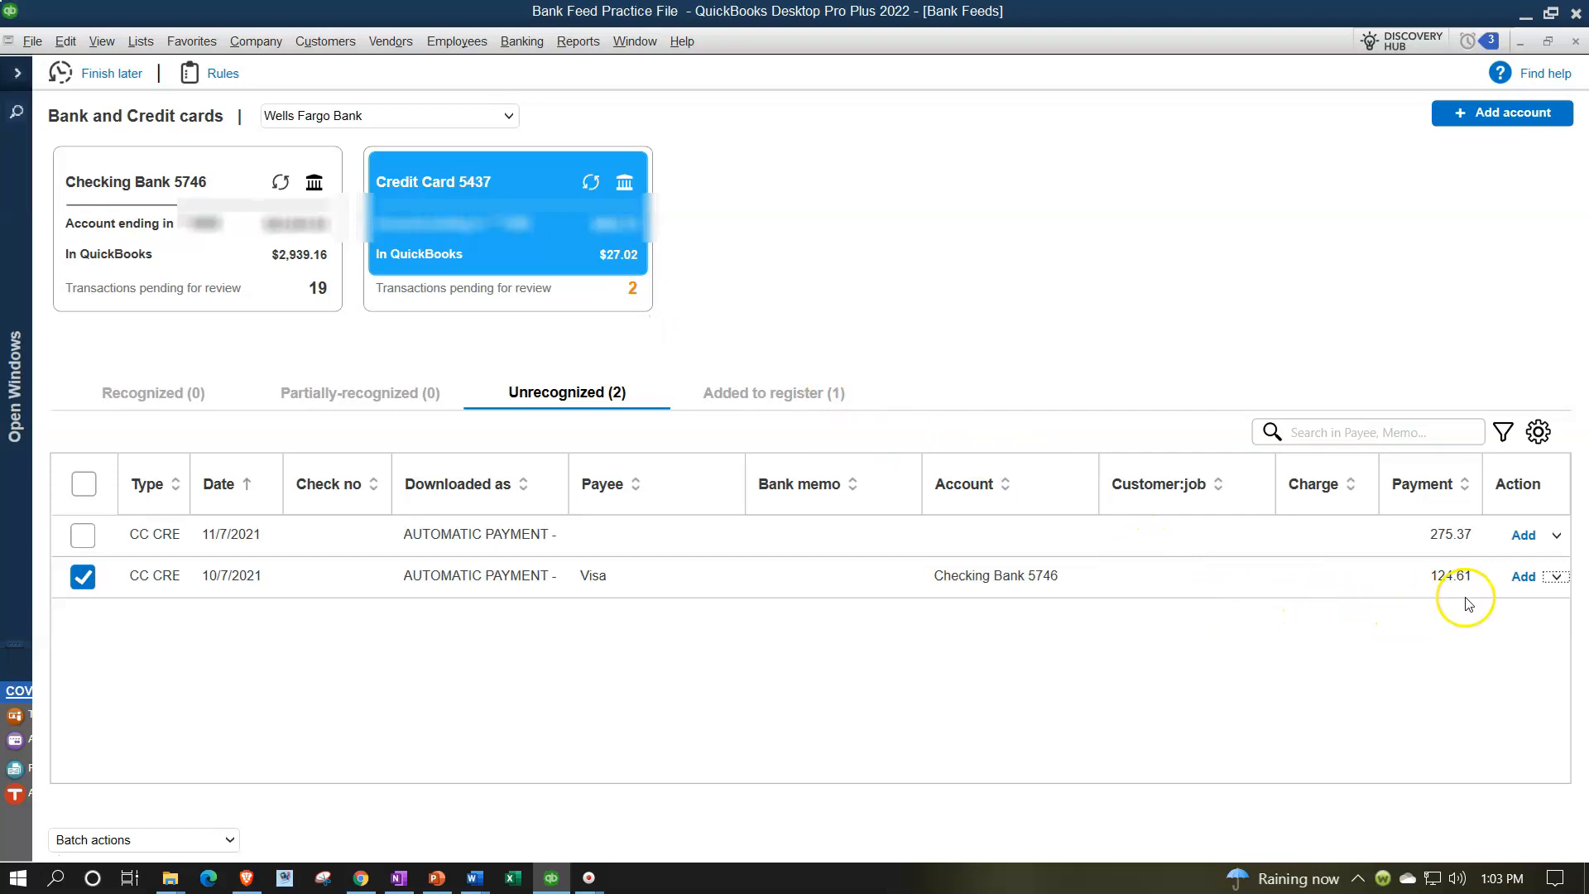
left_click(1524, 580)
Review the added payments and zoom into the Checking Bank 5746 balance on the Balance Sheet
left_click(787, 382)
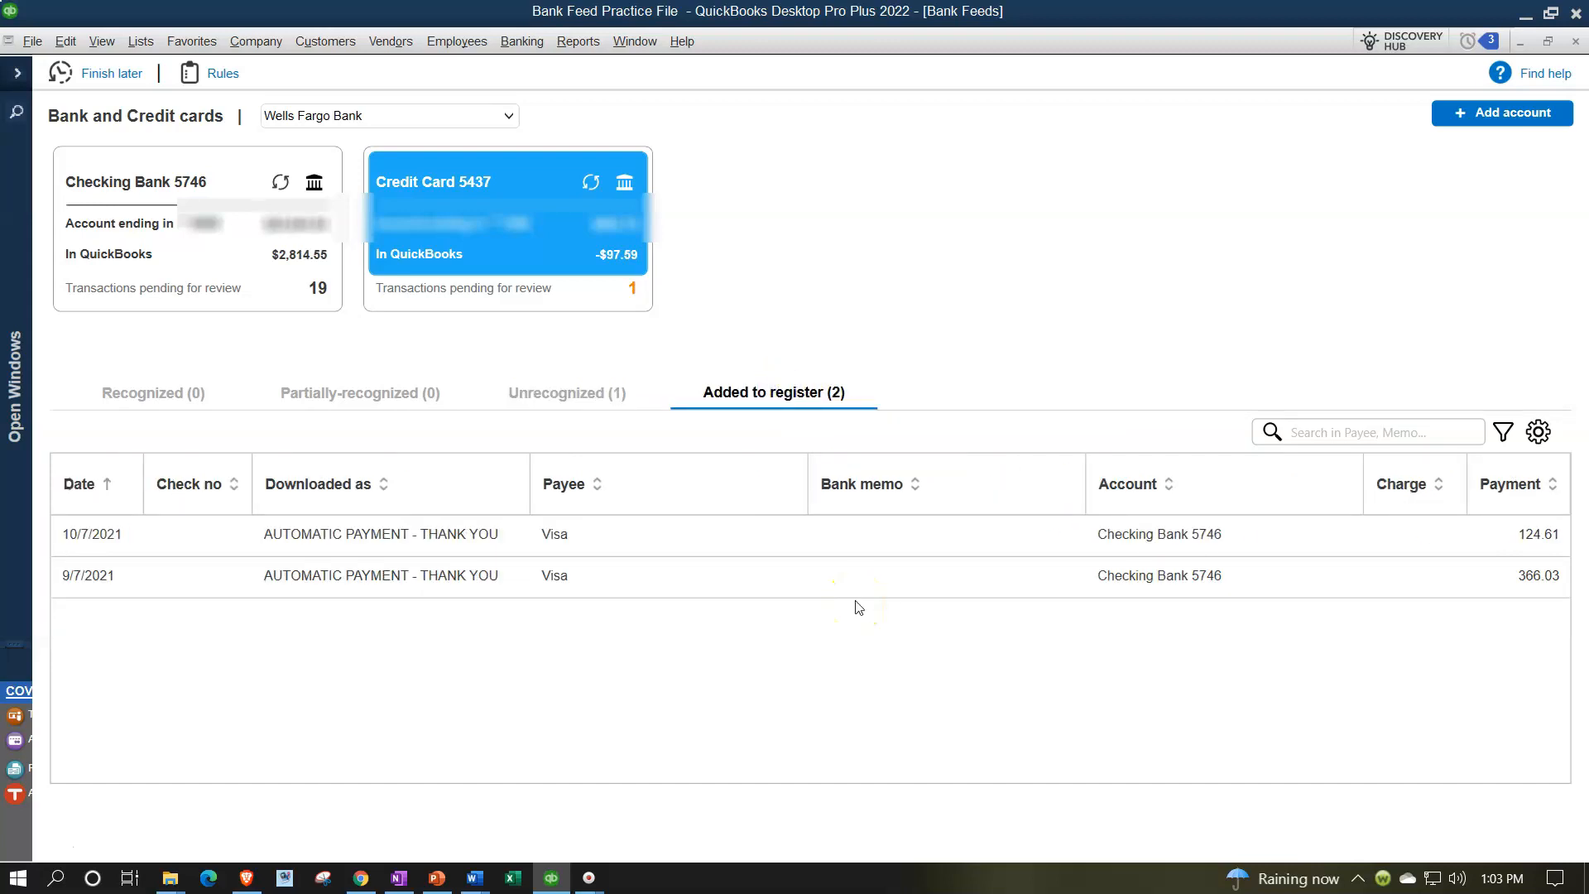
left_click(19, 80)
left_click(67, 192)
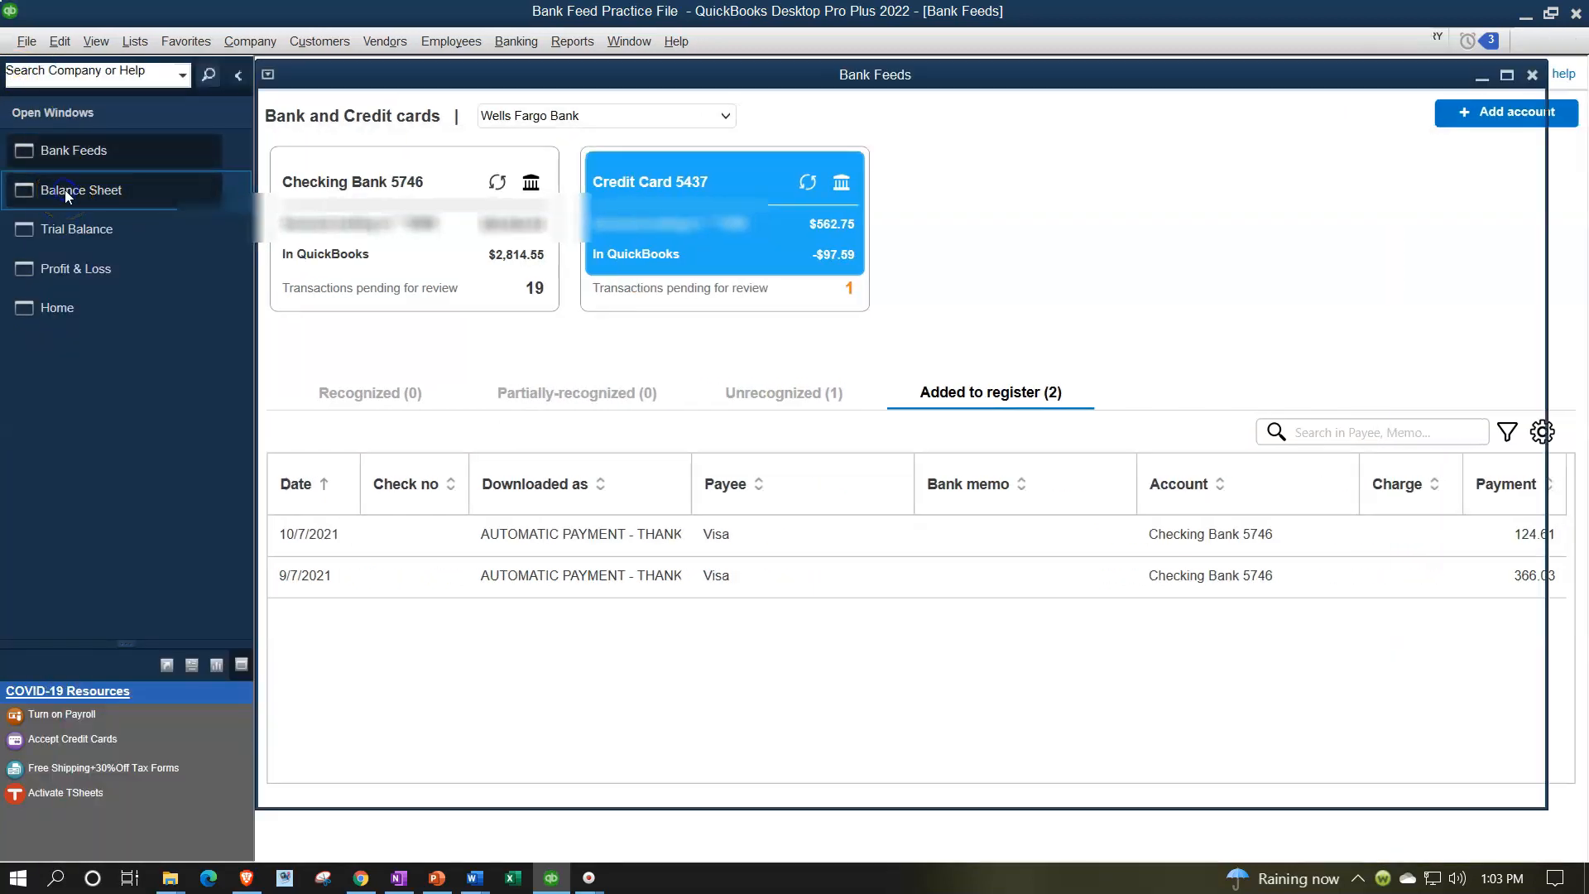
left_click(551, 350)
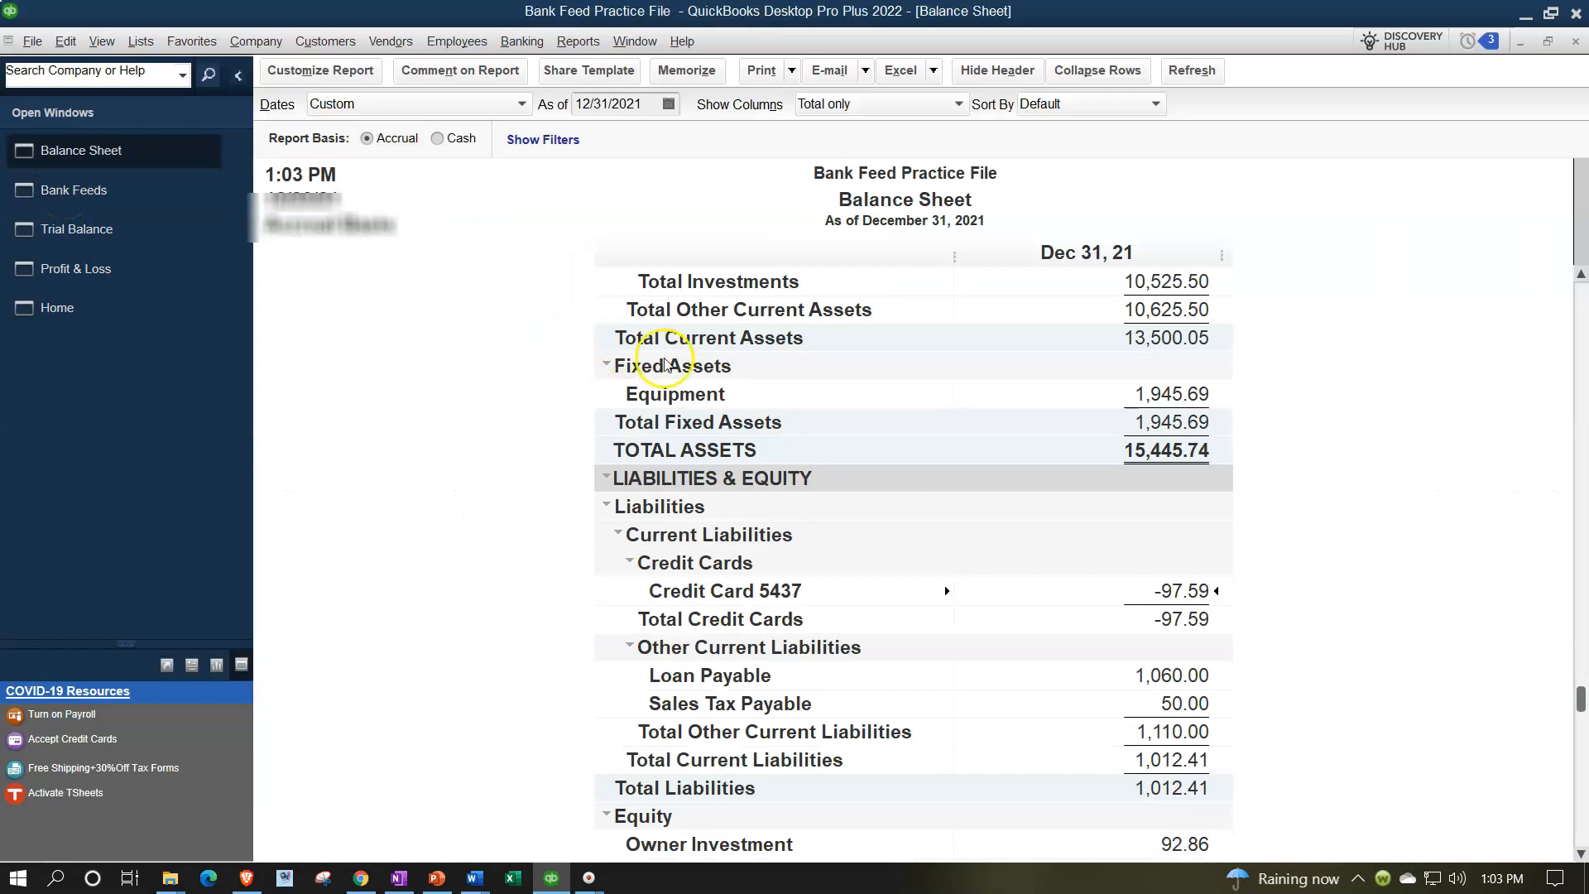
scroll(744, 389, "up", 5)
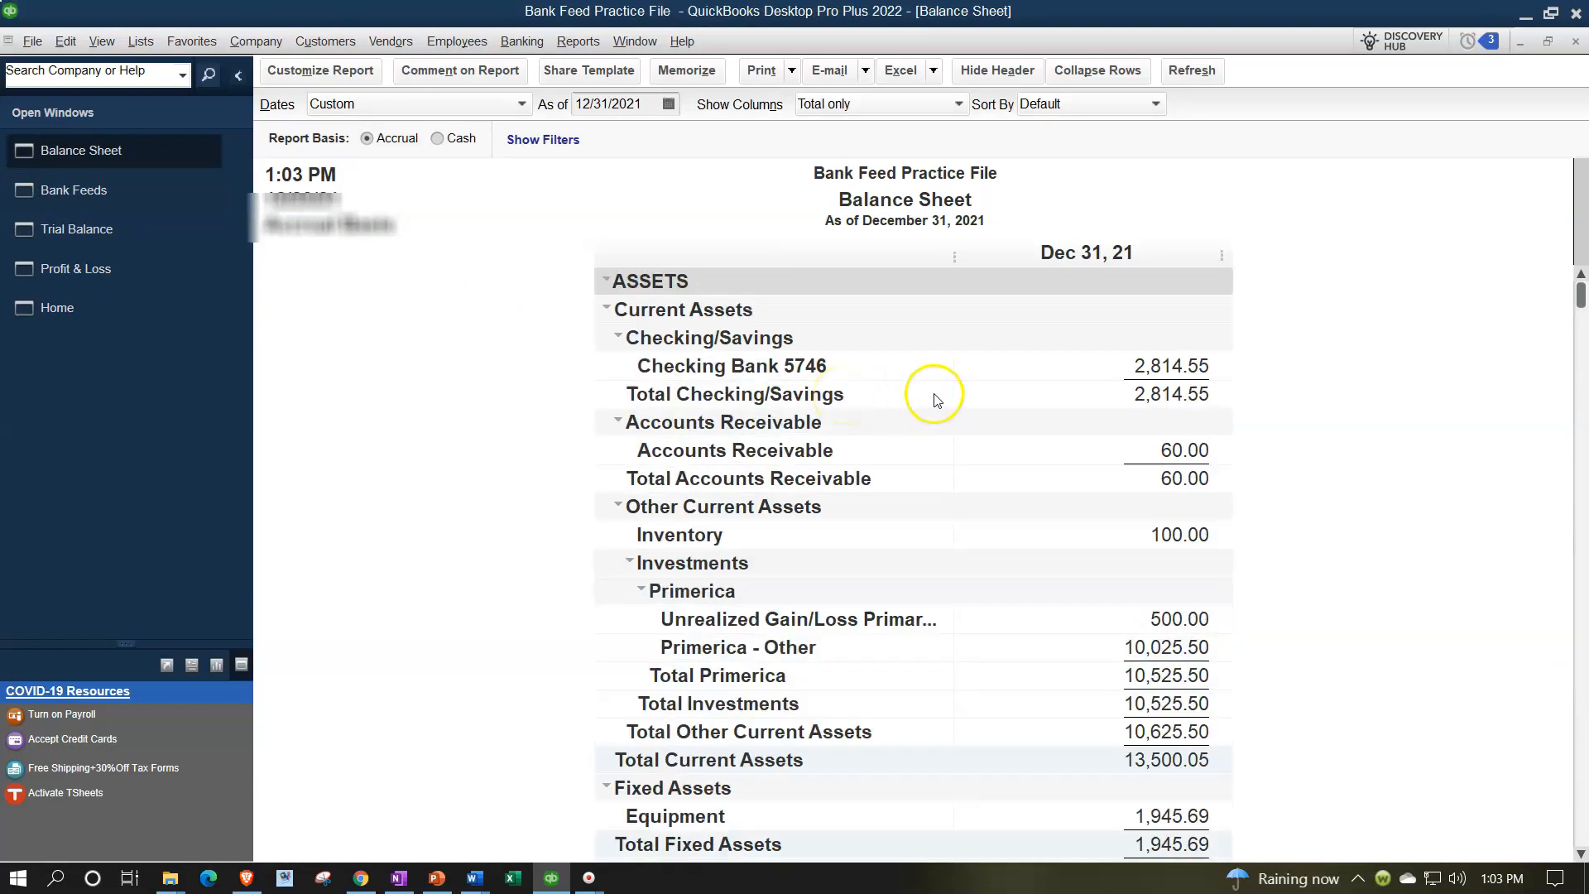
double_click(1162, 364)
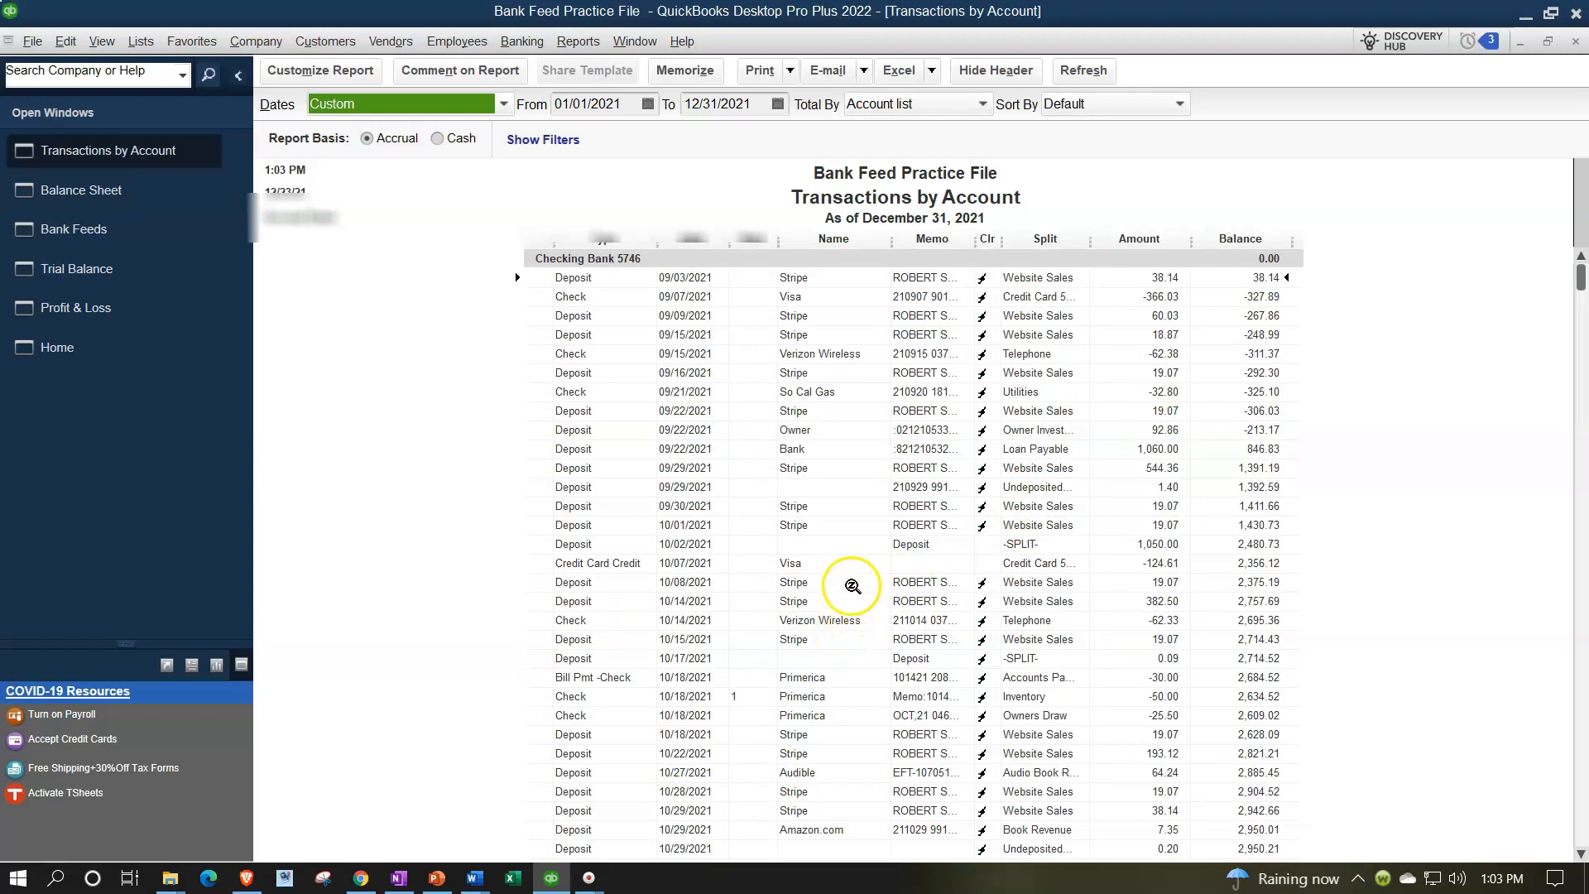
left_click(1138, 568)
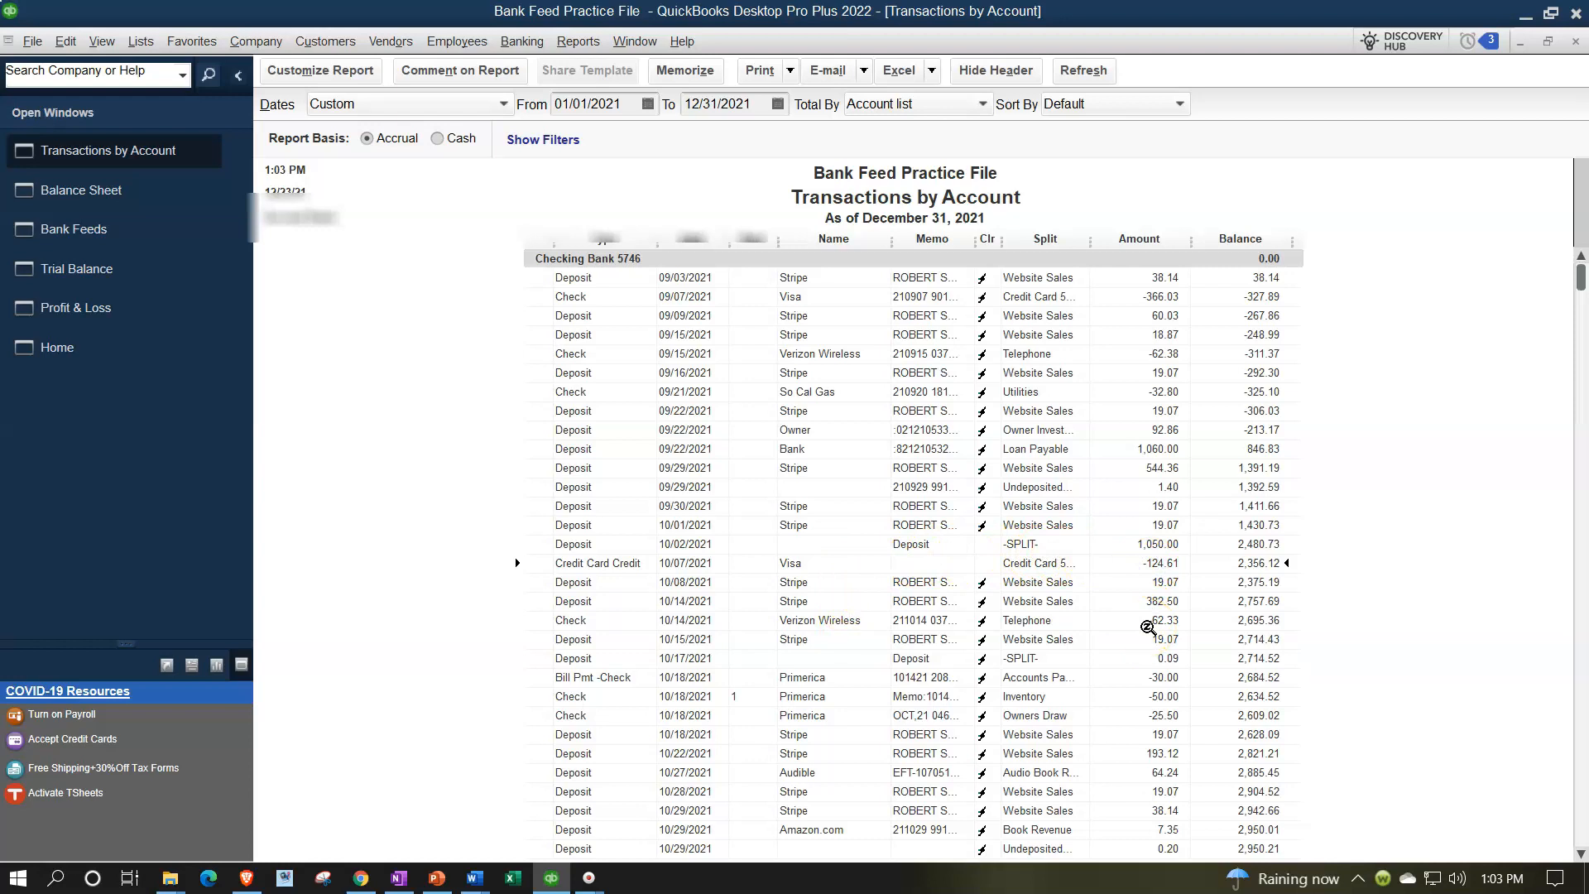
Close the checking detail report and zoom into the Credit Card 5437 balance on the Balance Sheet
left_click(1574, 43)
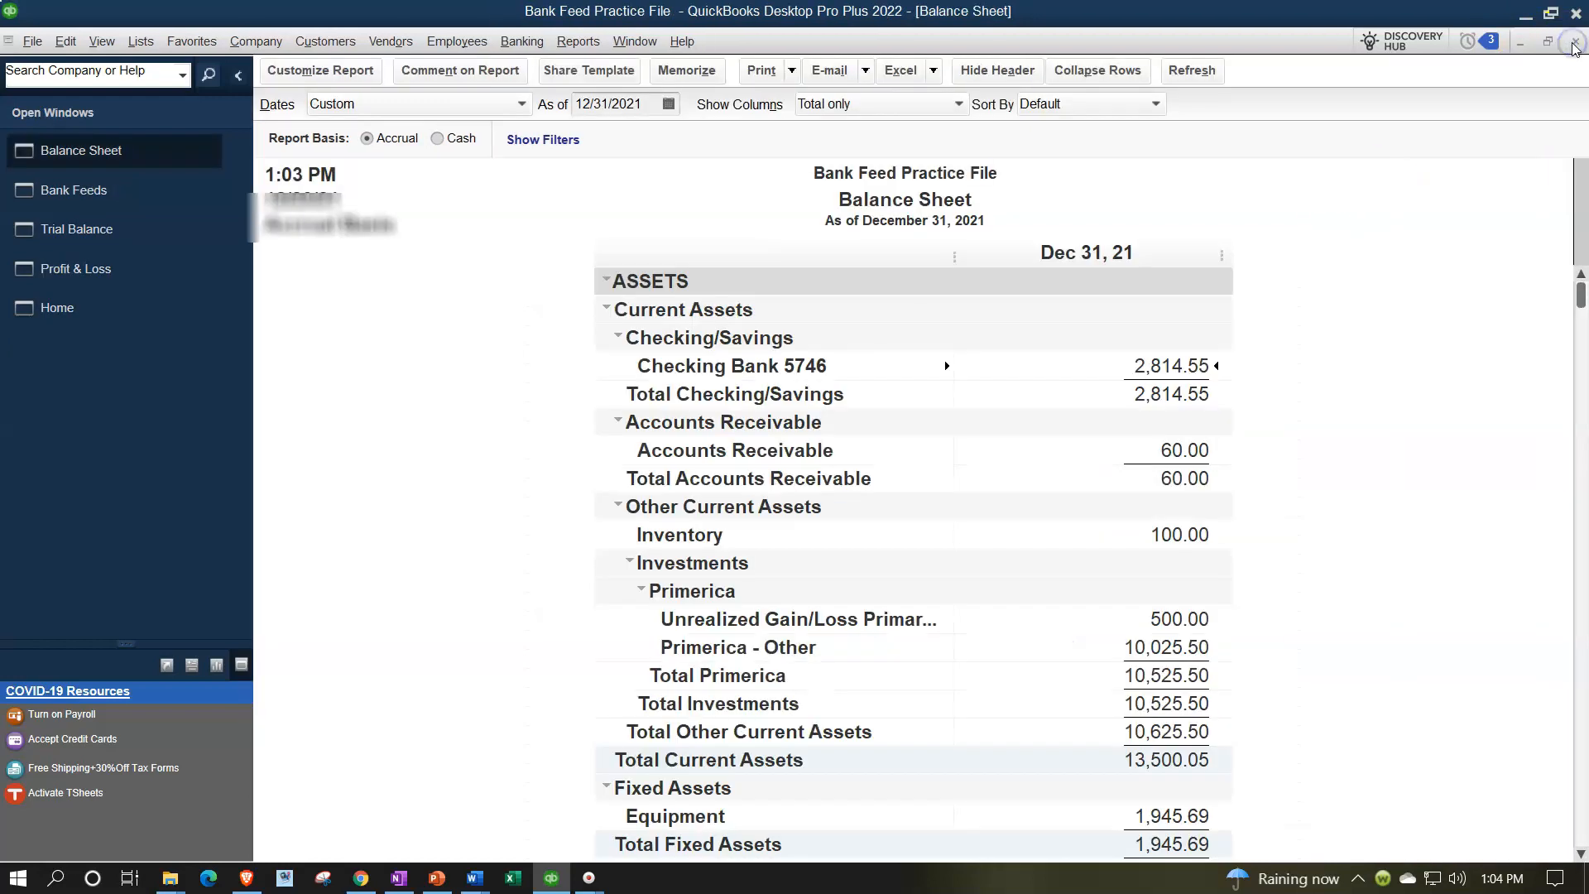
scroll(1239, 390, "down", 6)
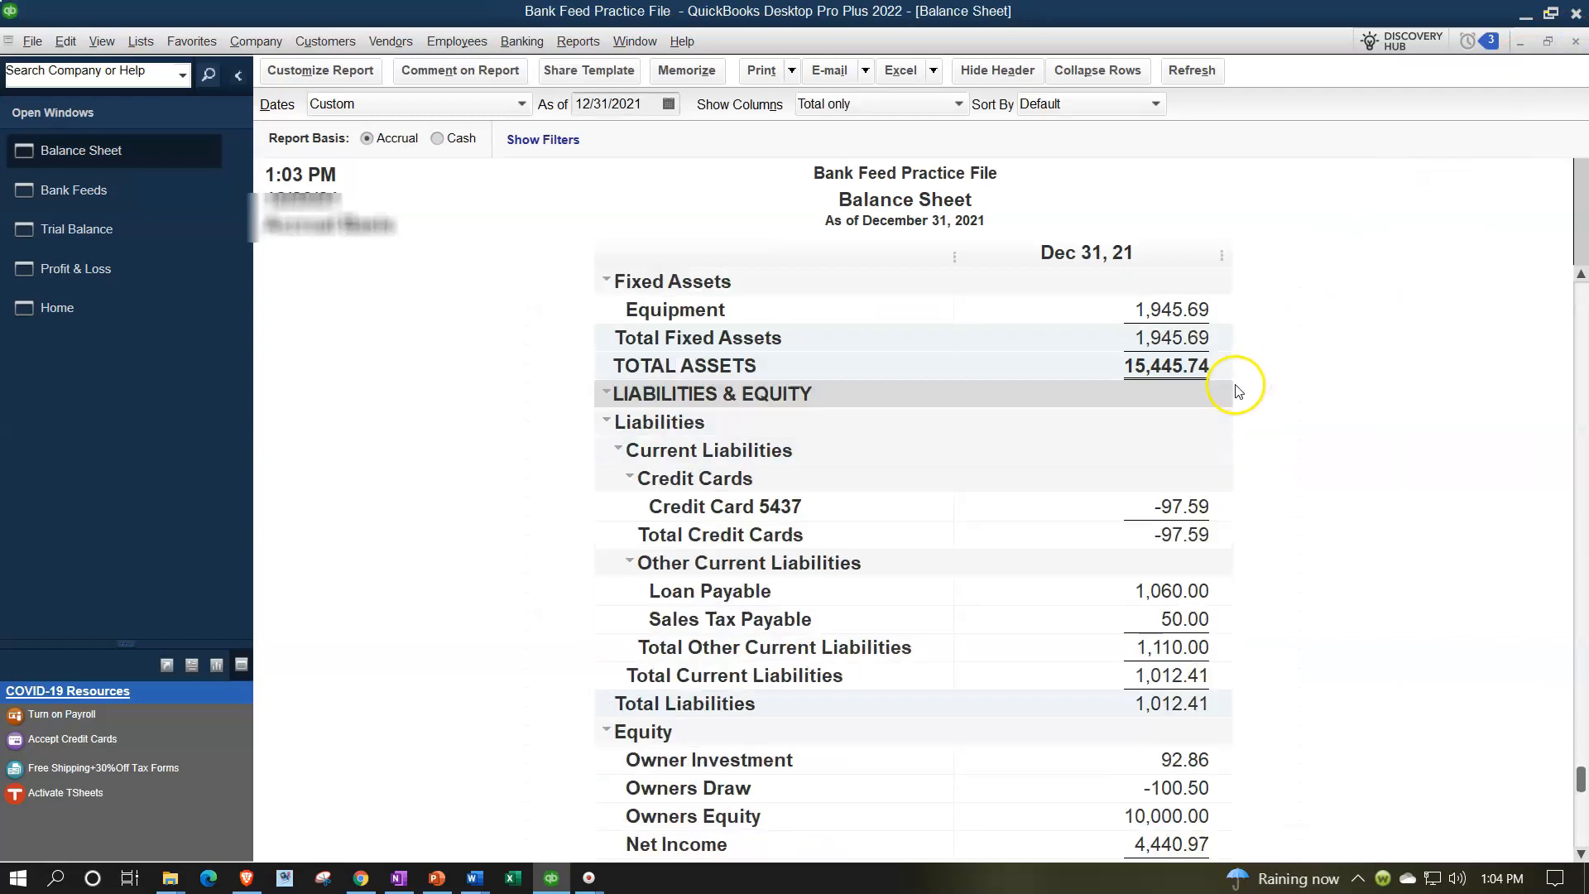
double_click(1167, 507)
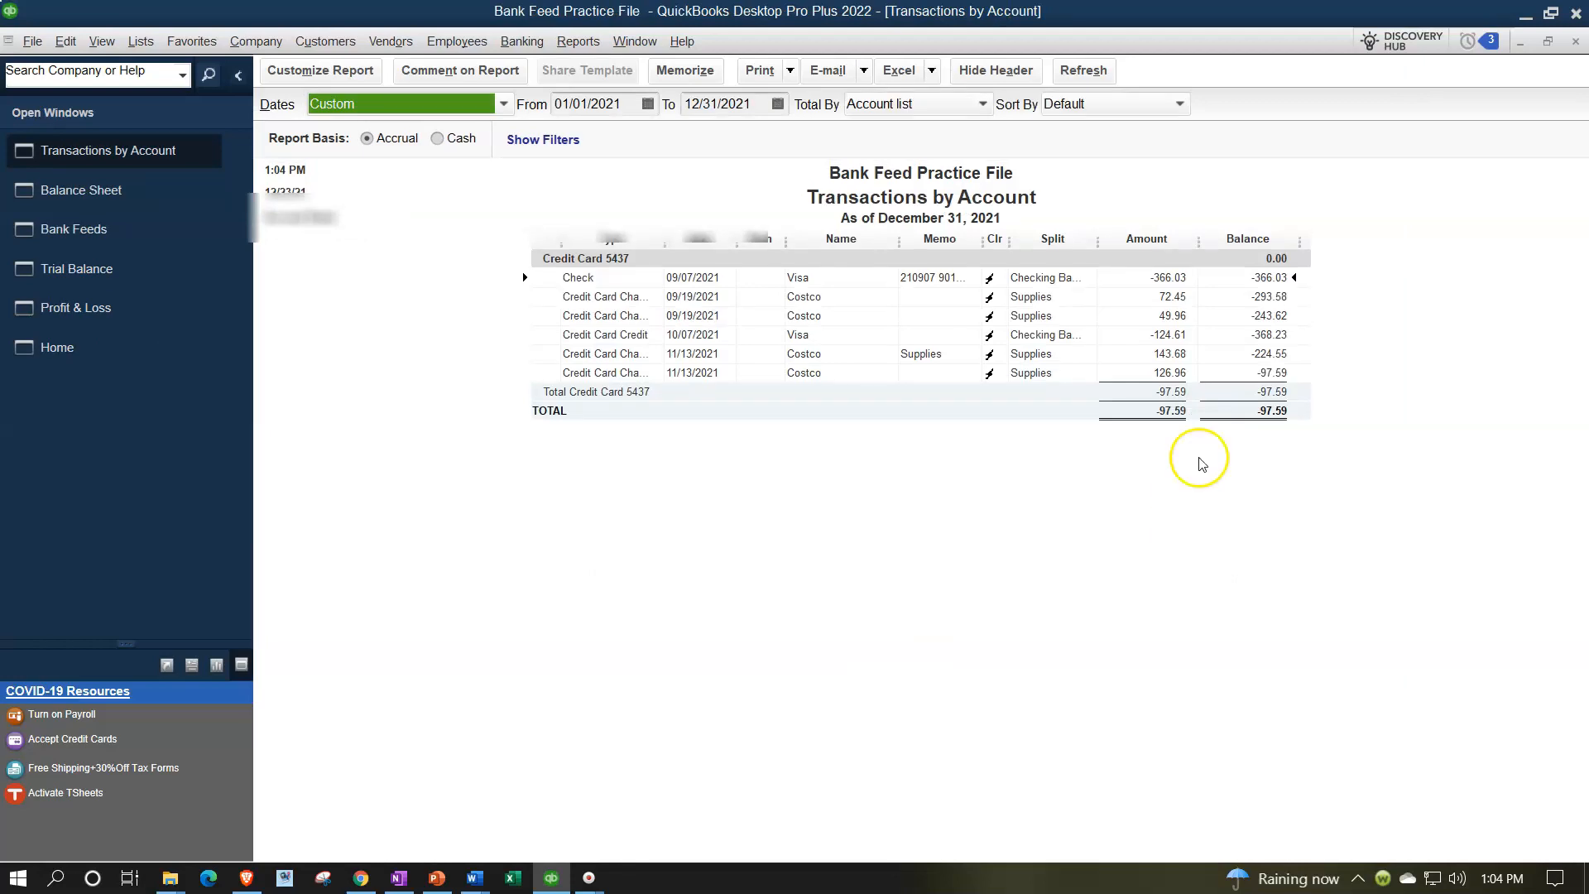
left_click(1575, 41)
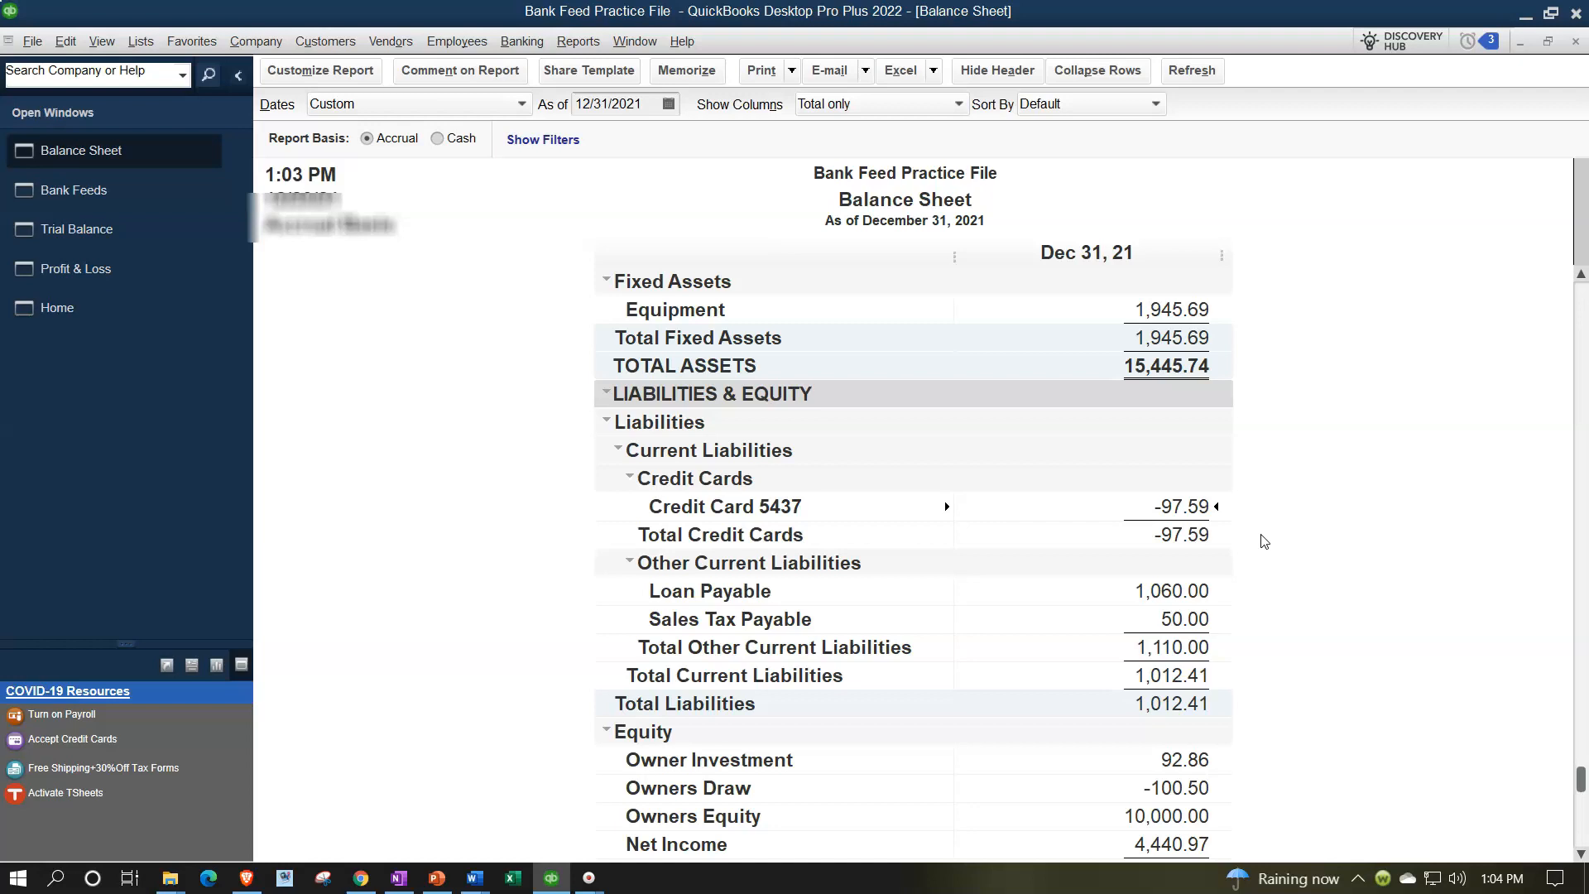
Switch to the Checking Bank 5746 bank feed and confirm its auto-matched 10/7/2021 Visa payment
left_click(113, 192)
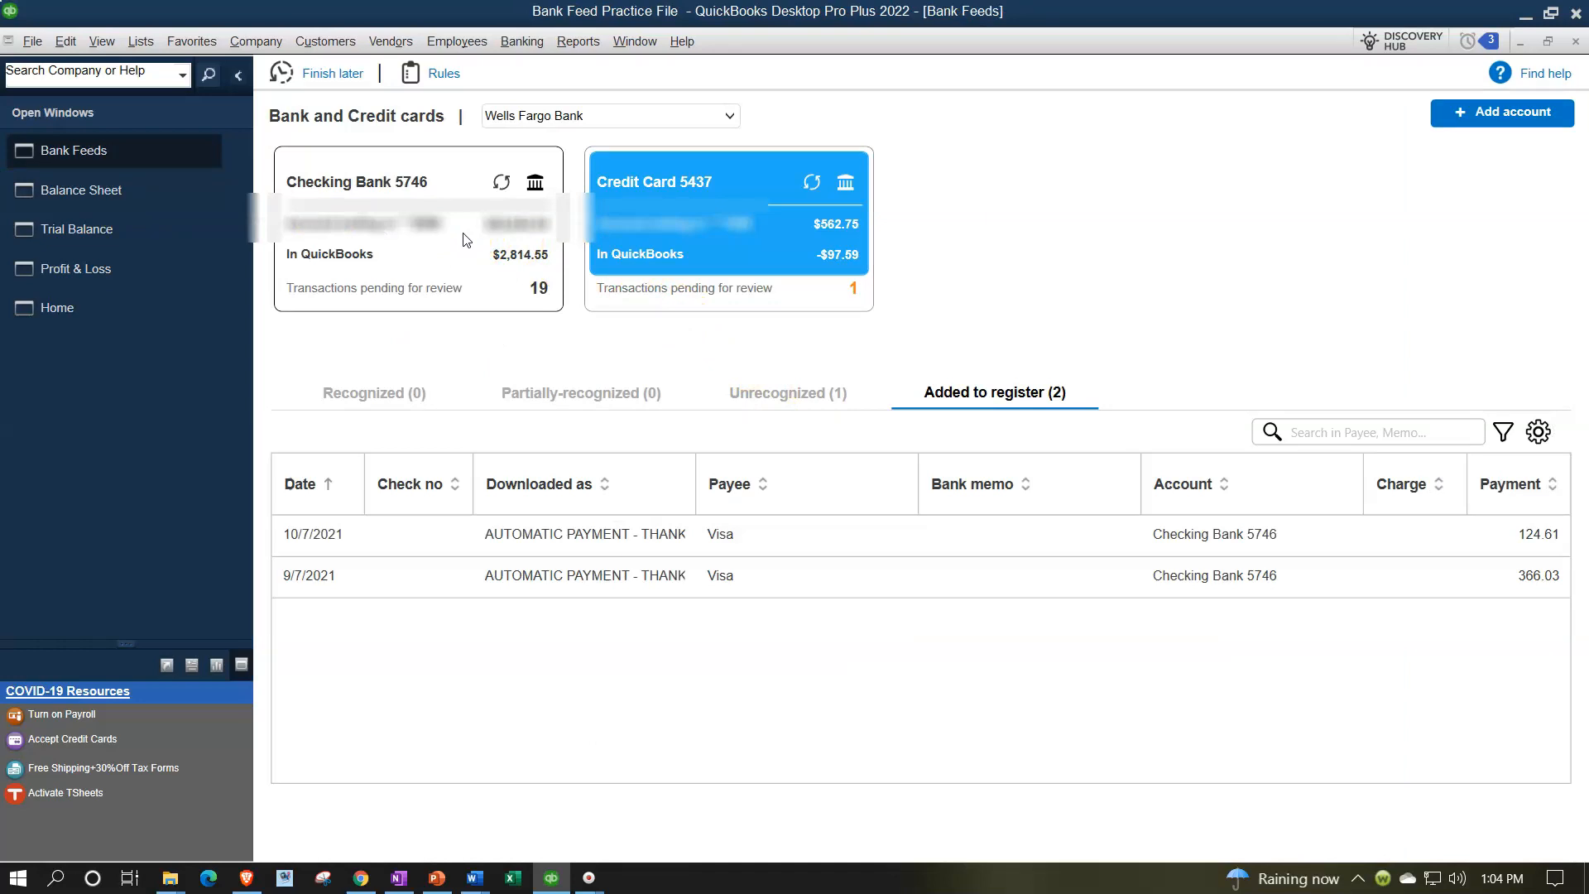
left_click(463, 238)
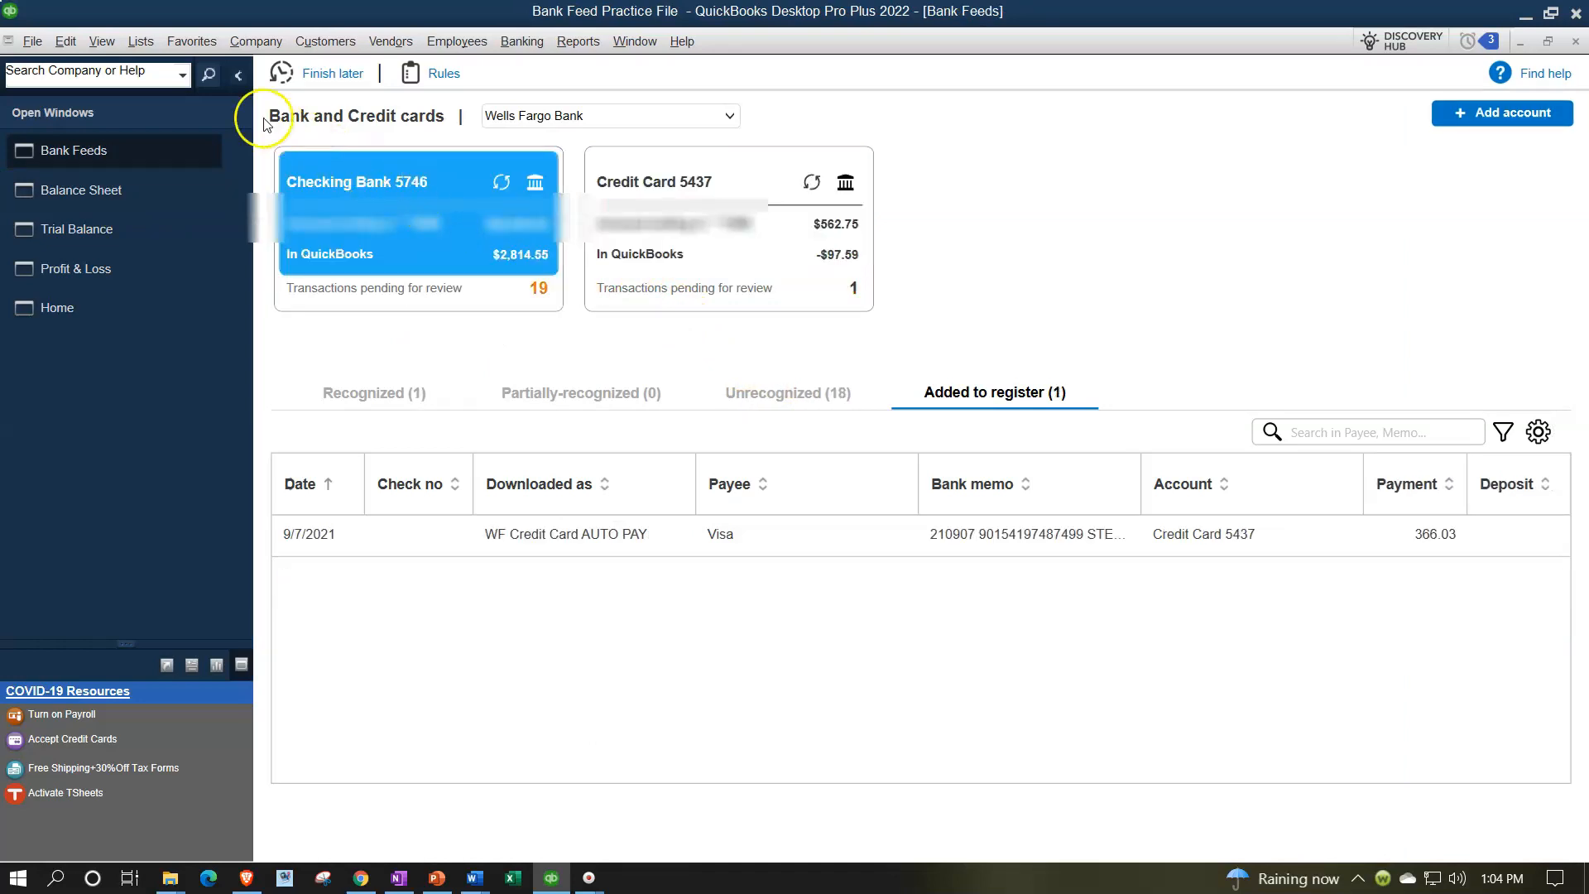
left_click(237, 75)
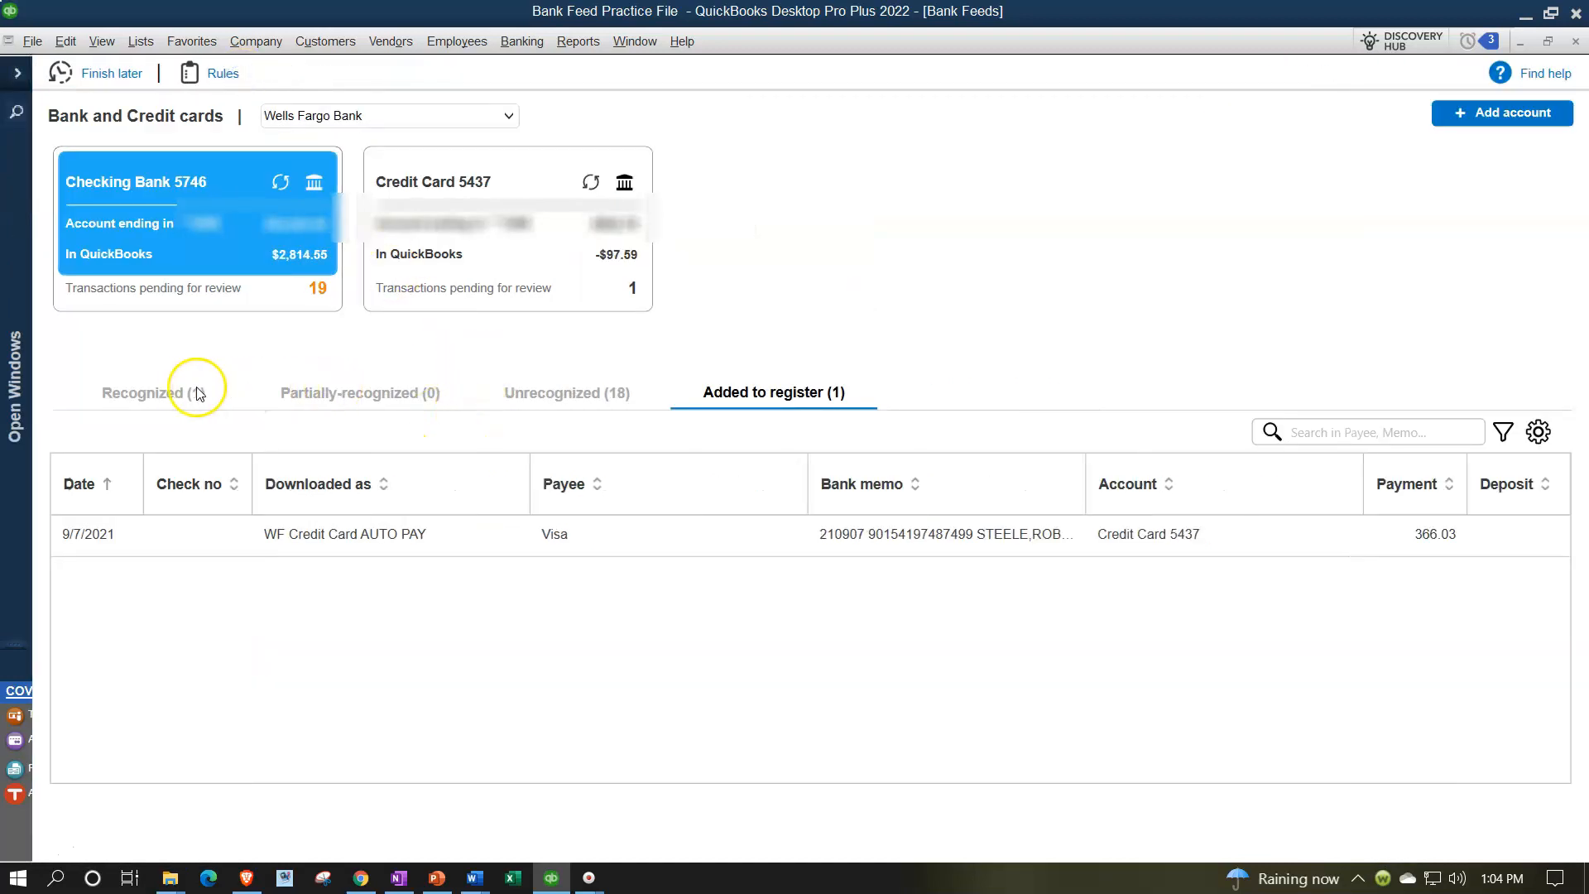
left_click(251, 232)
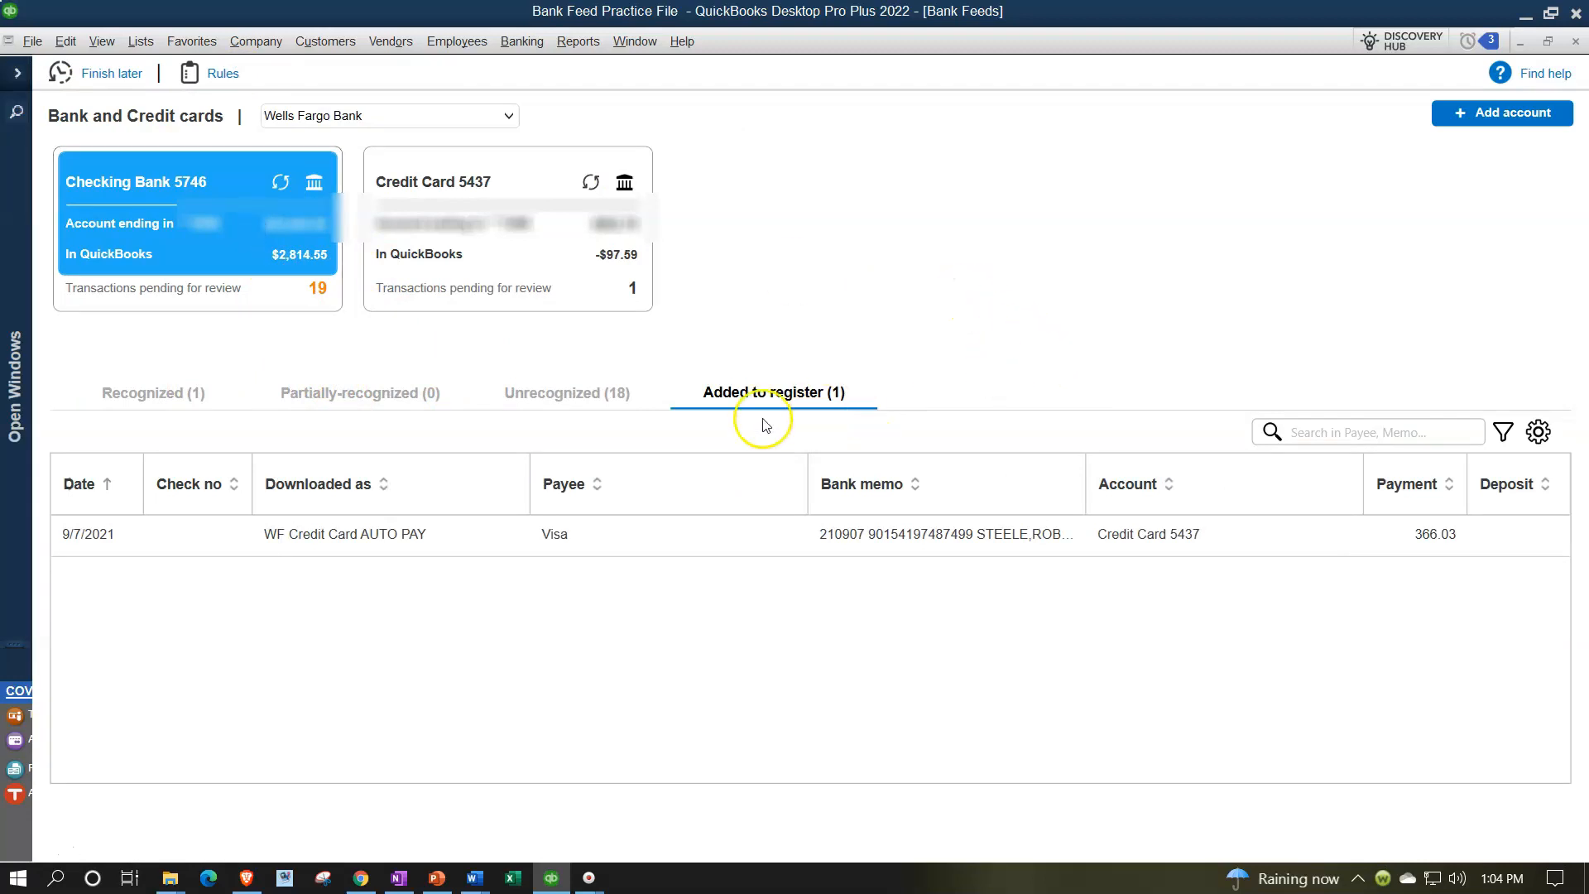
left_click(584, 396)
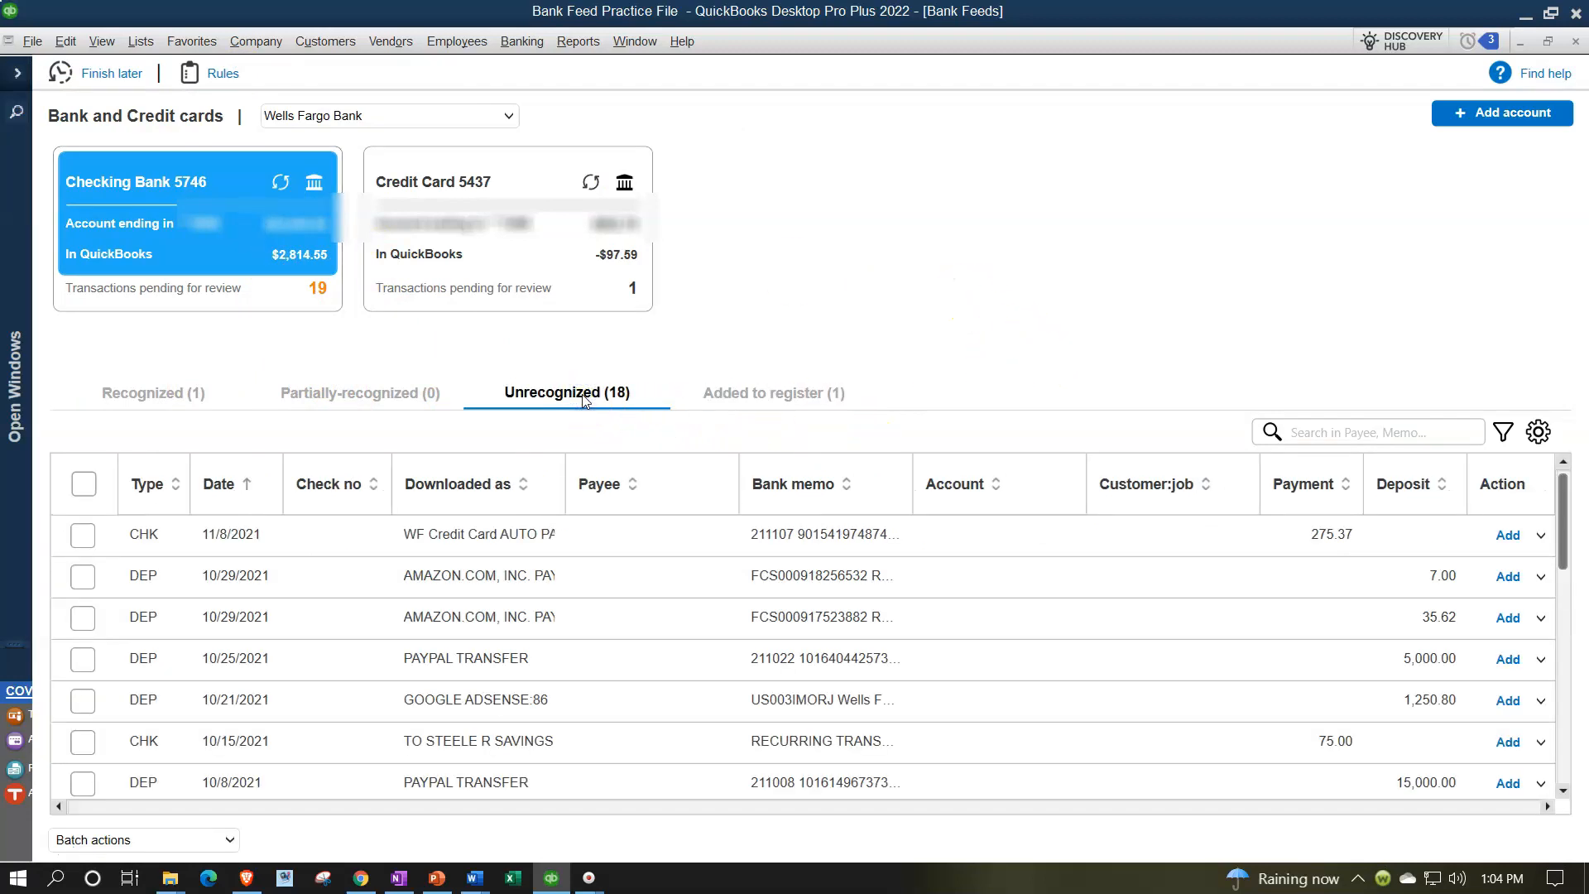
left_click(171, 406)
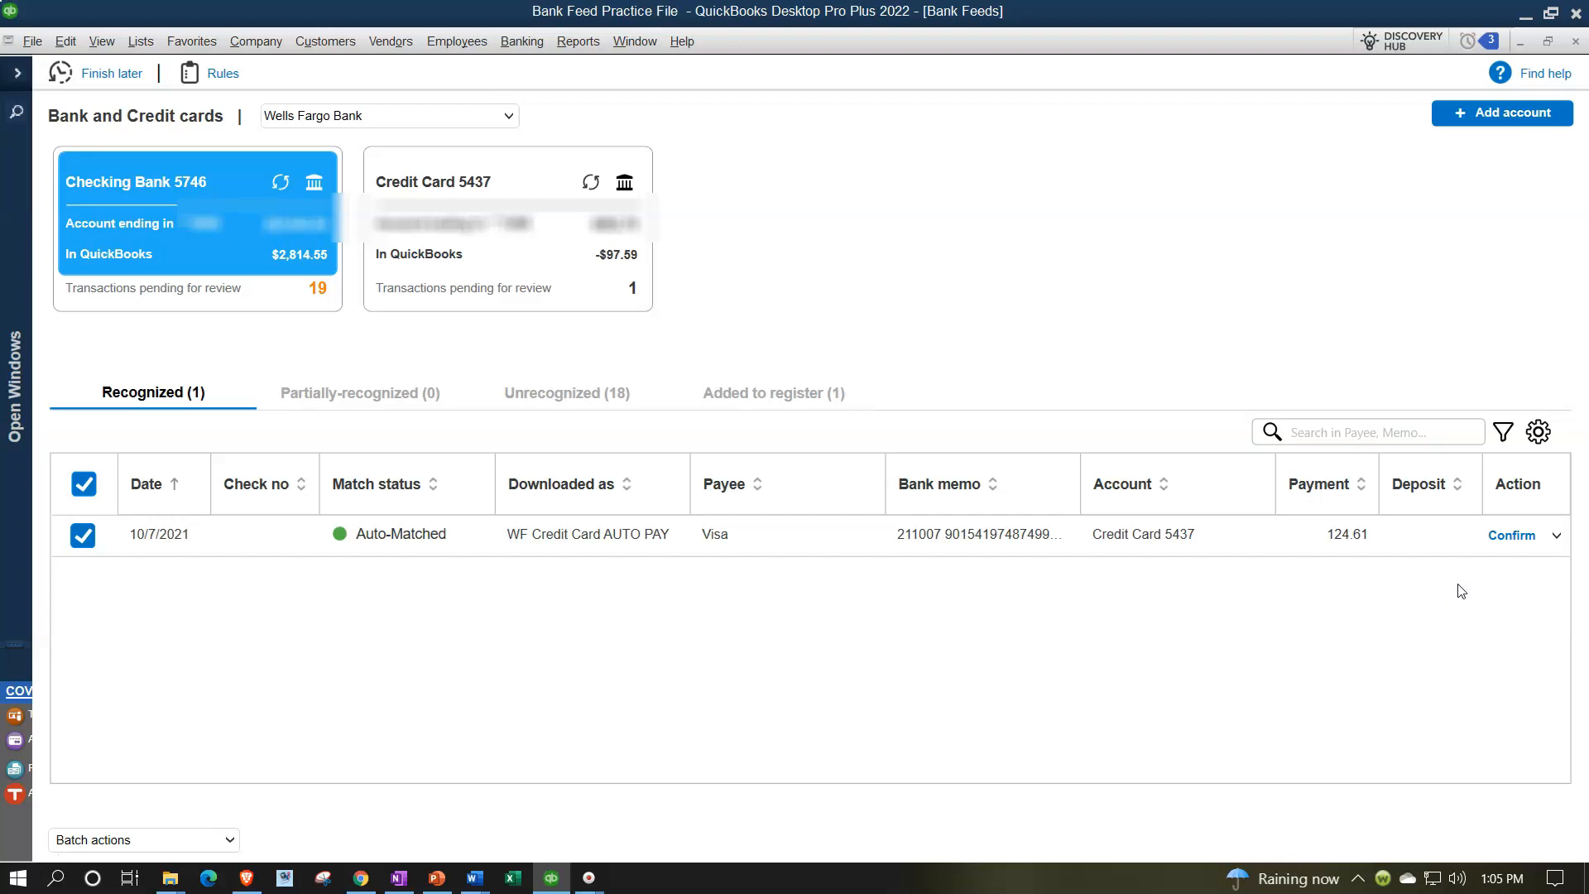
left_click(1513, 543)
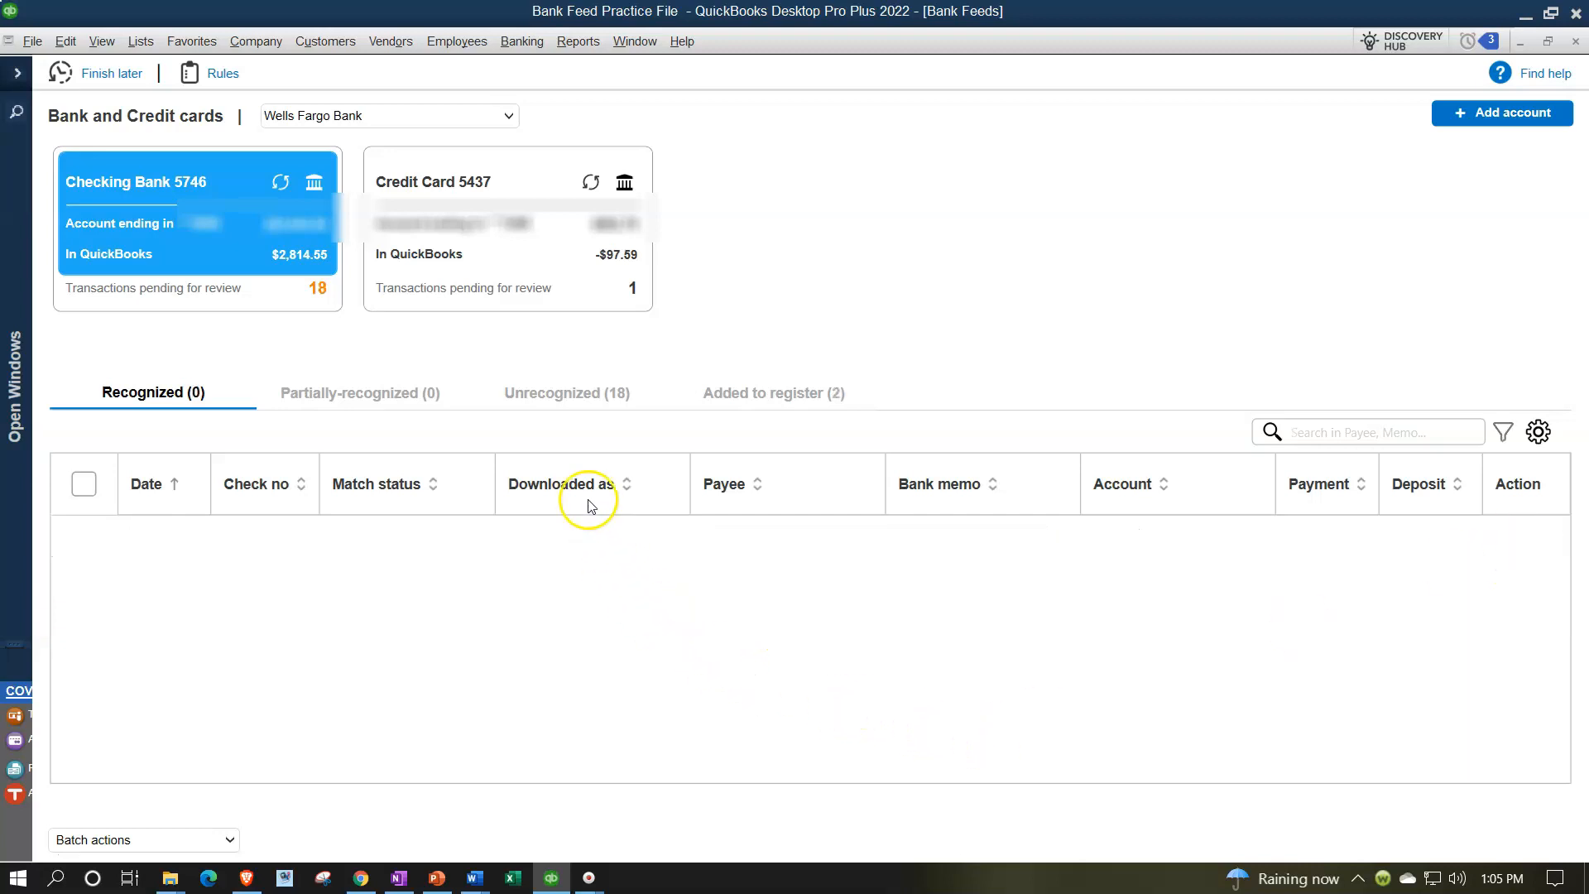
Filter the checking feed's unrecognized transactions to show only the CHK type
left_click(537, 404)
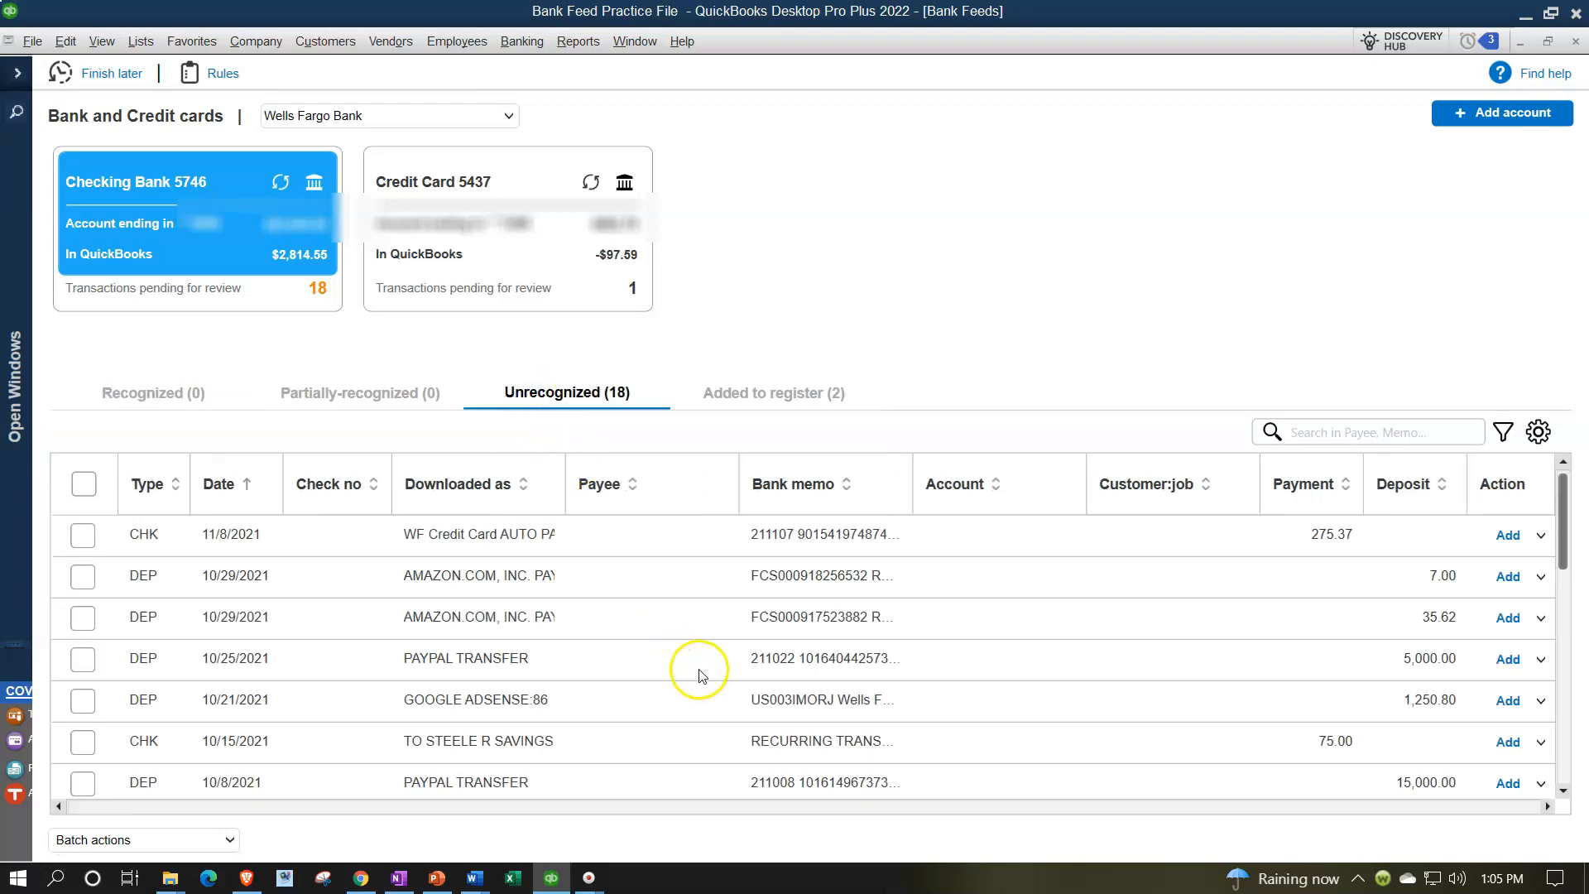
scroll(699, 672, "down", 1)
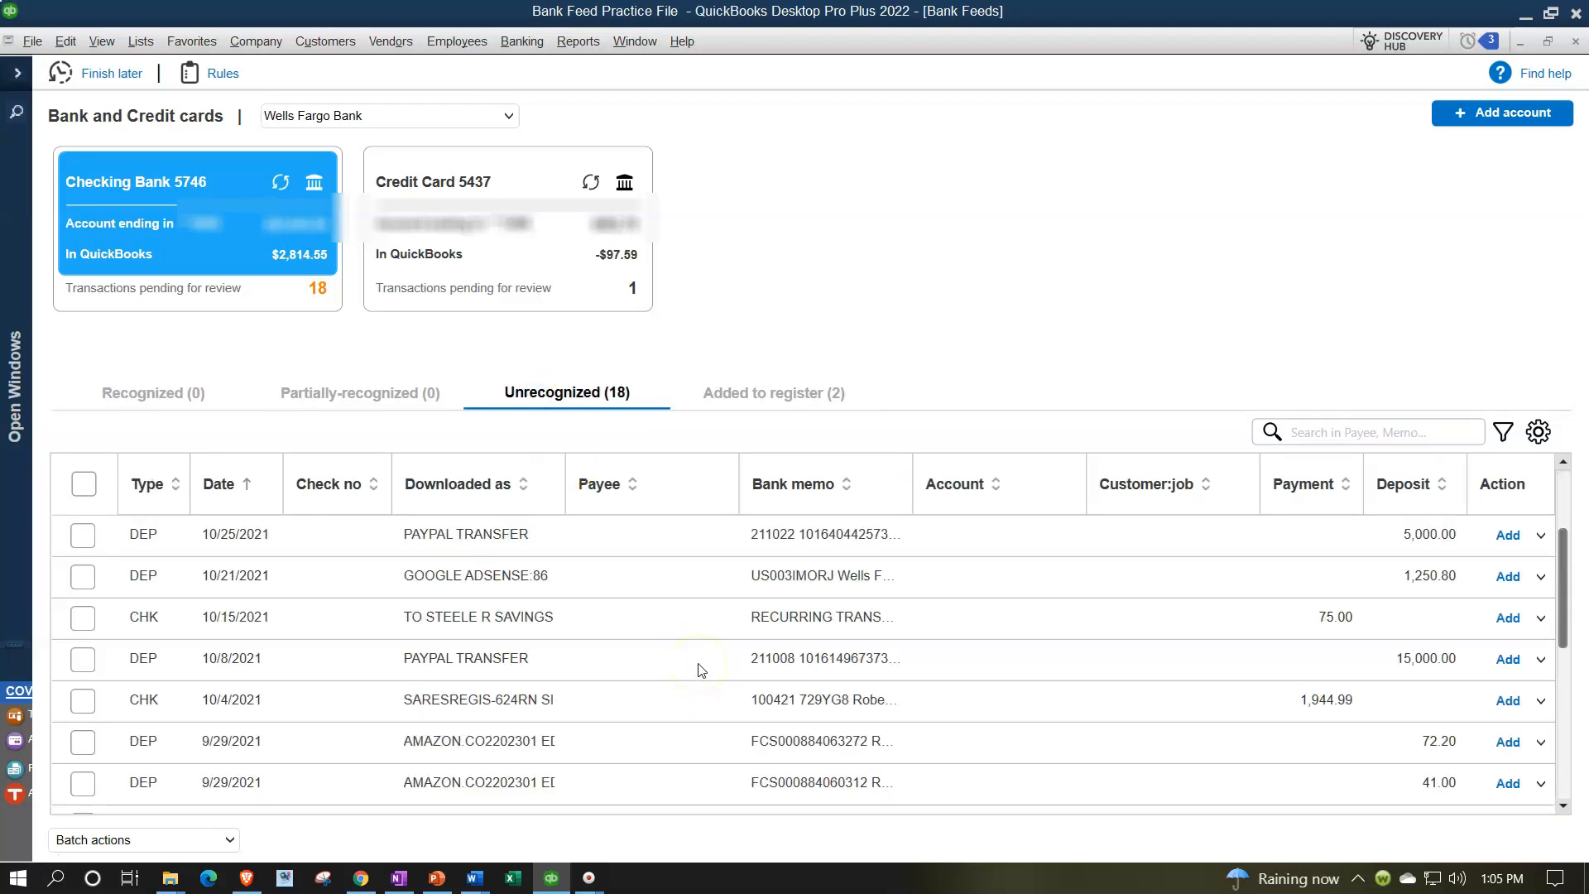
left_click(1503, 432)
left_click(1497, 547)
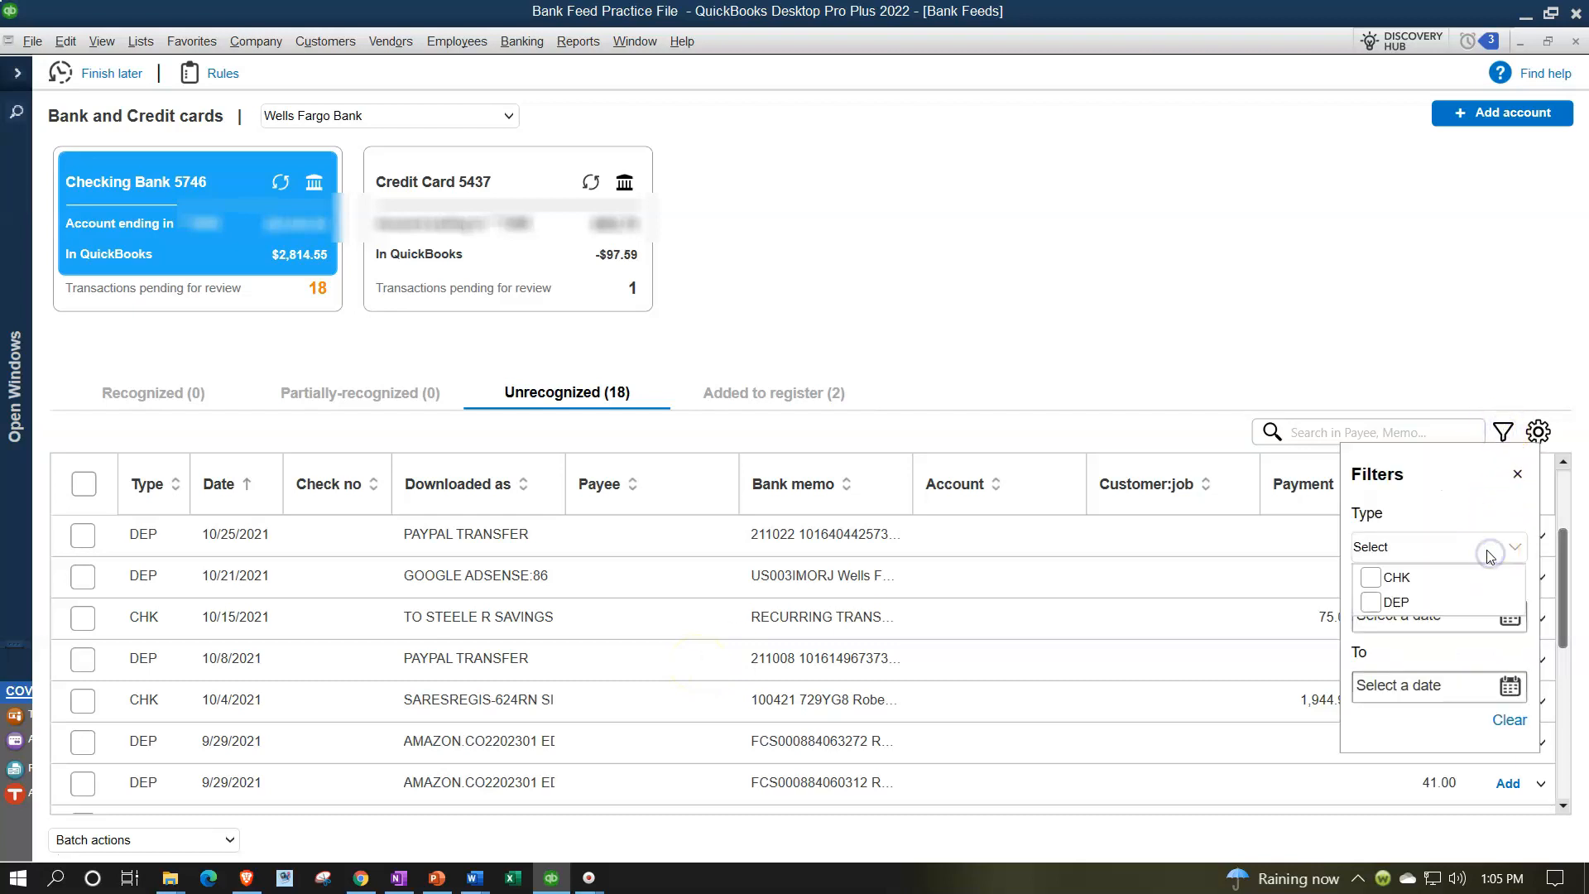
left_click(1385, 589)
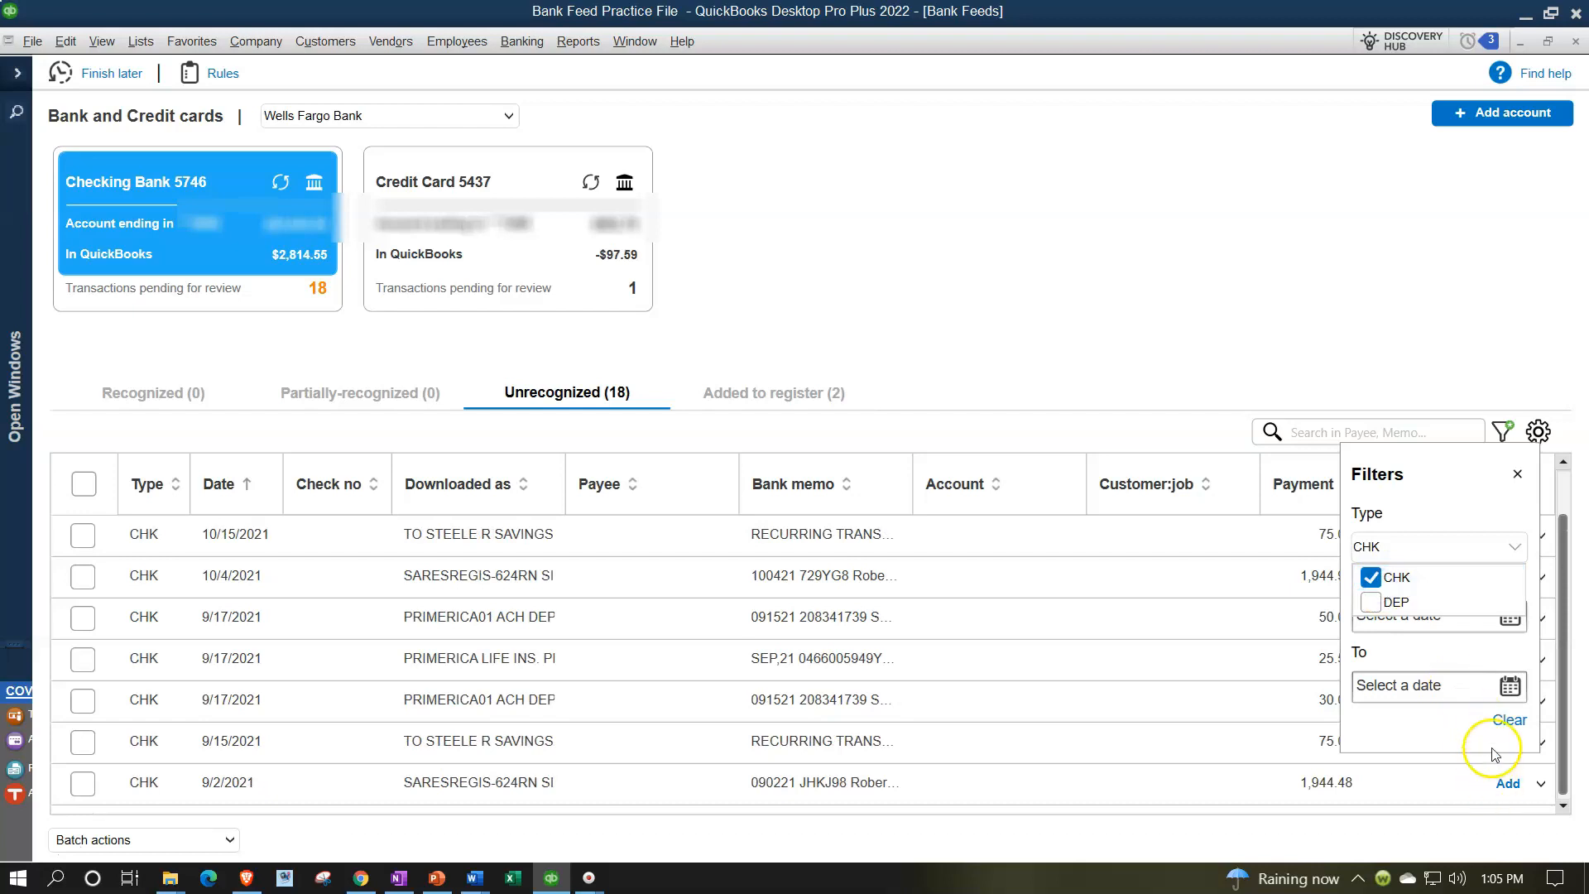
left_click(1516, 473)
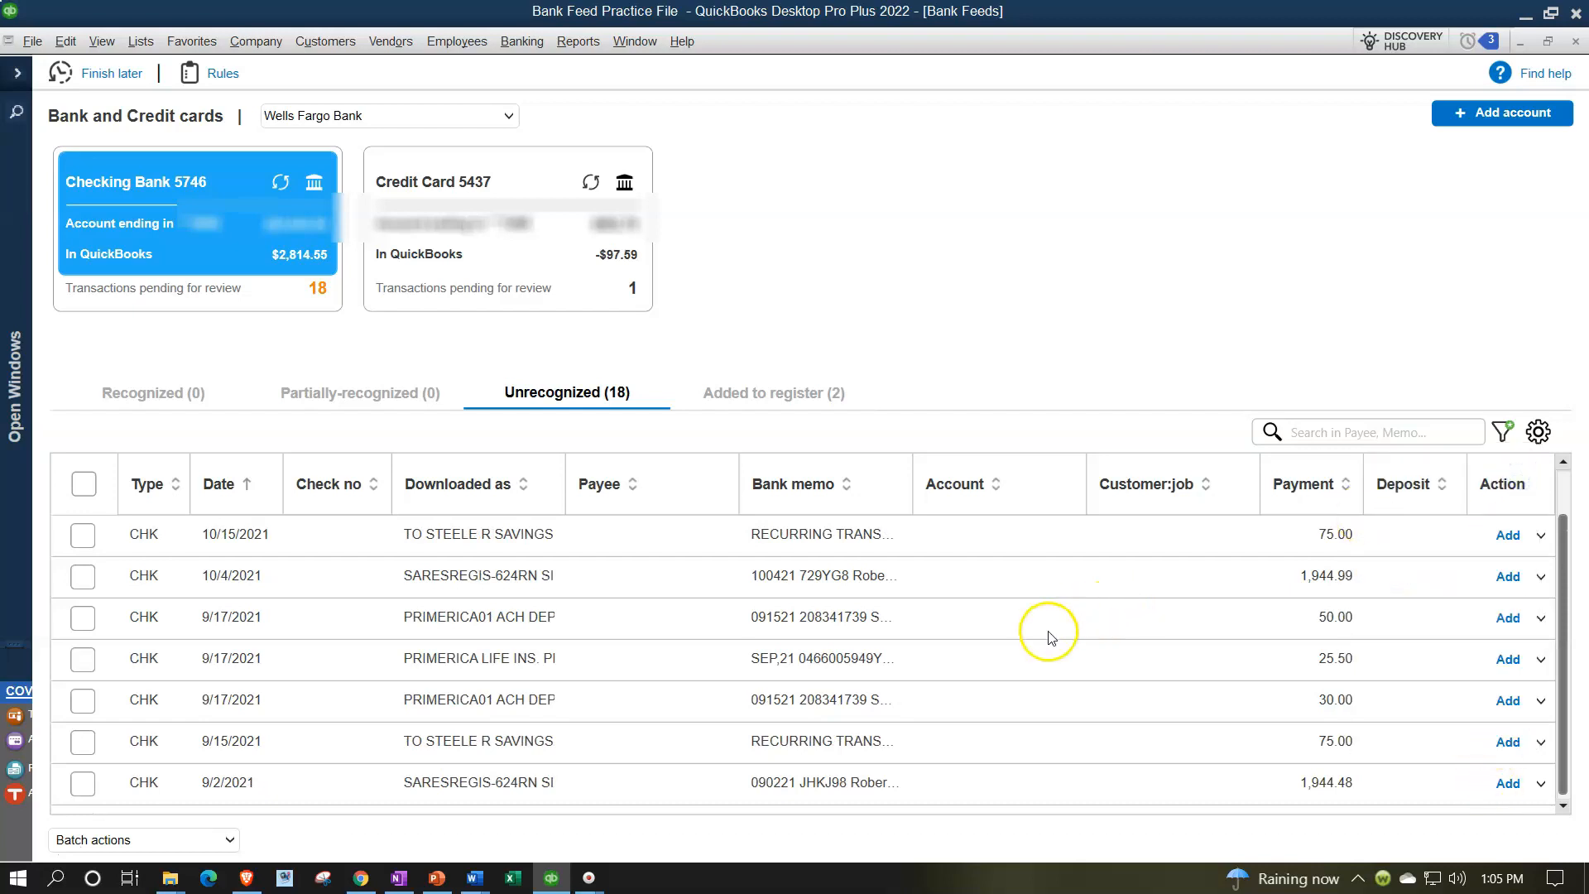
left_click(973, 652)
key("ctrl+n")
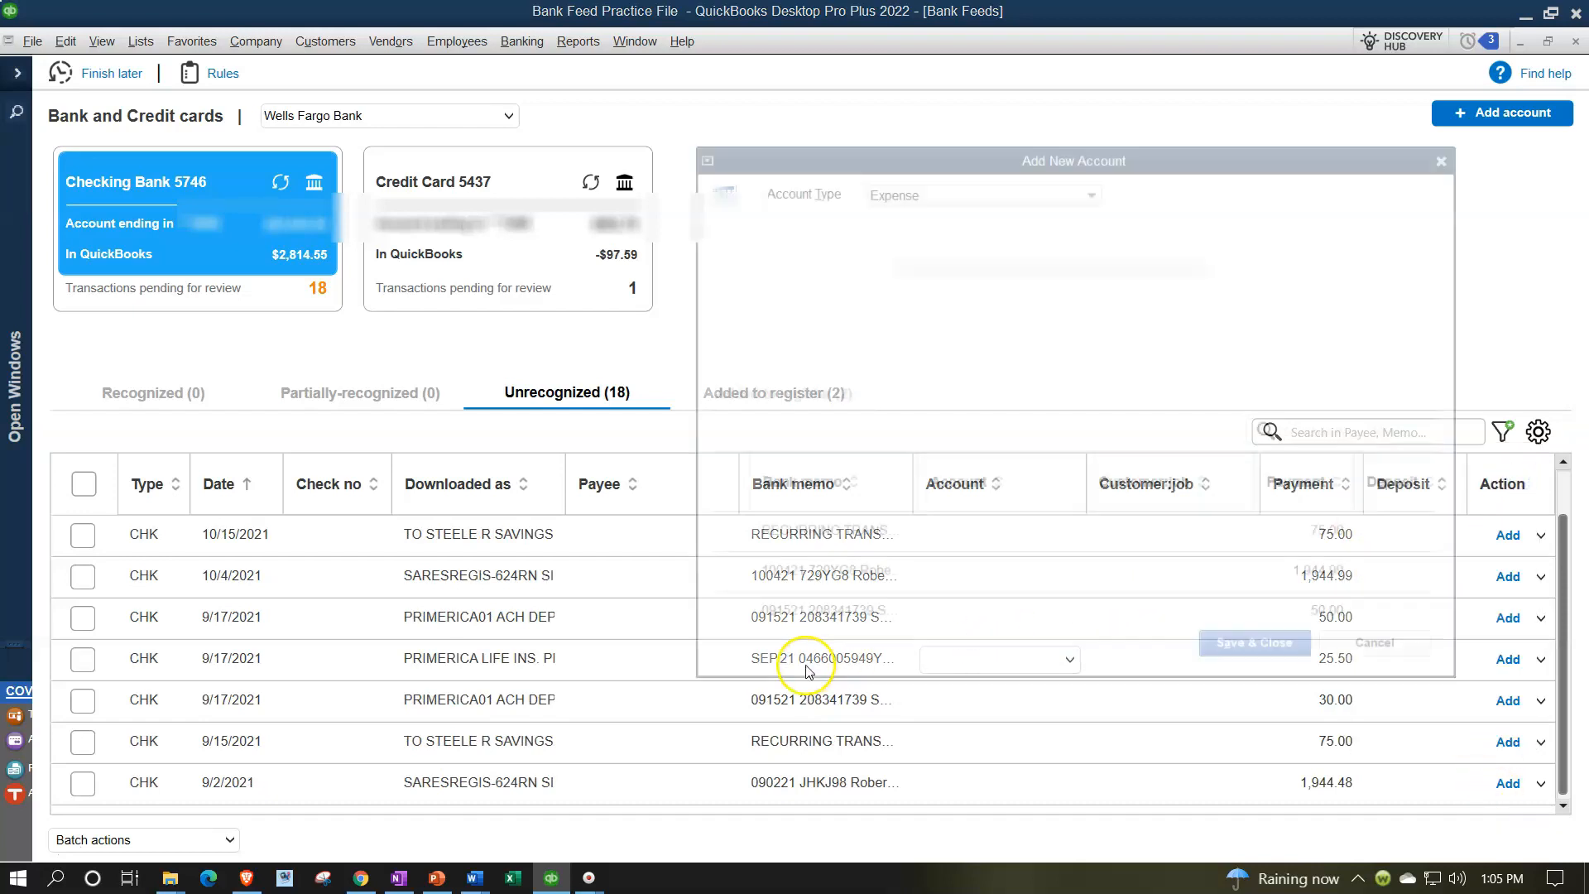
left_click(1453, 152)
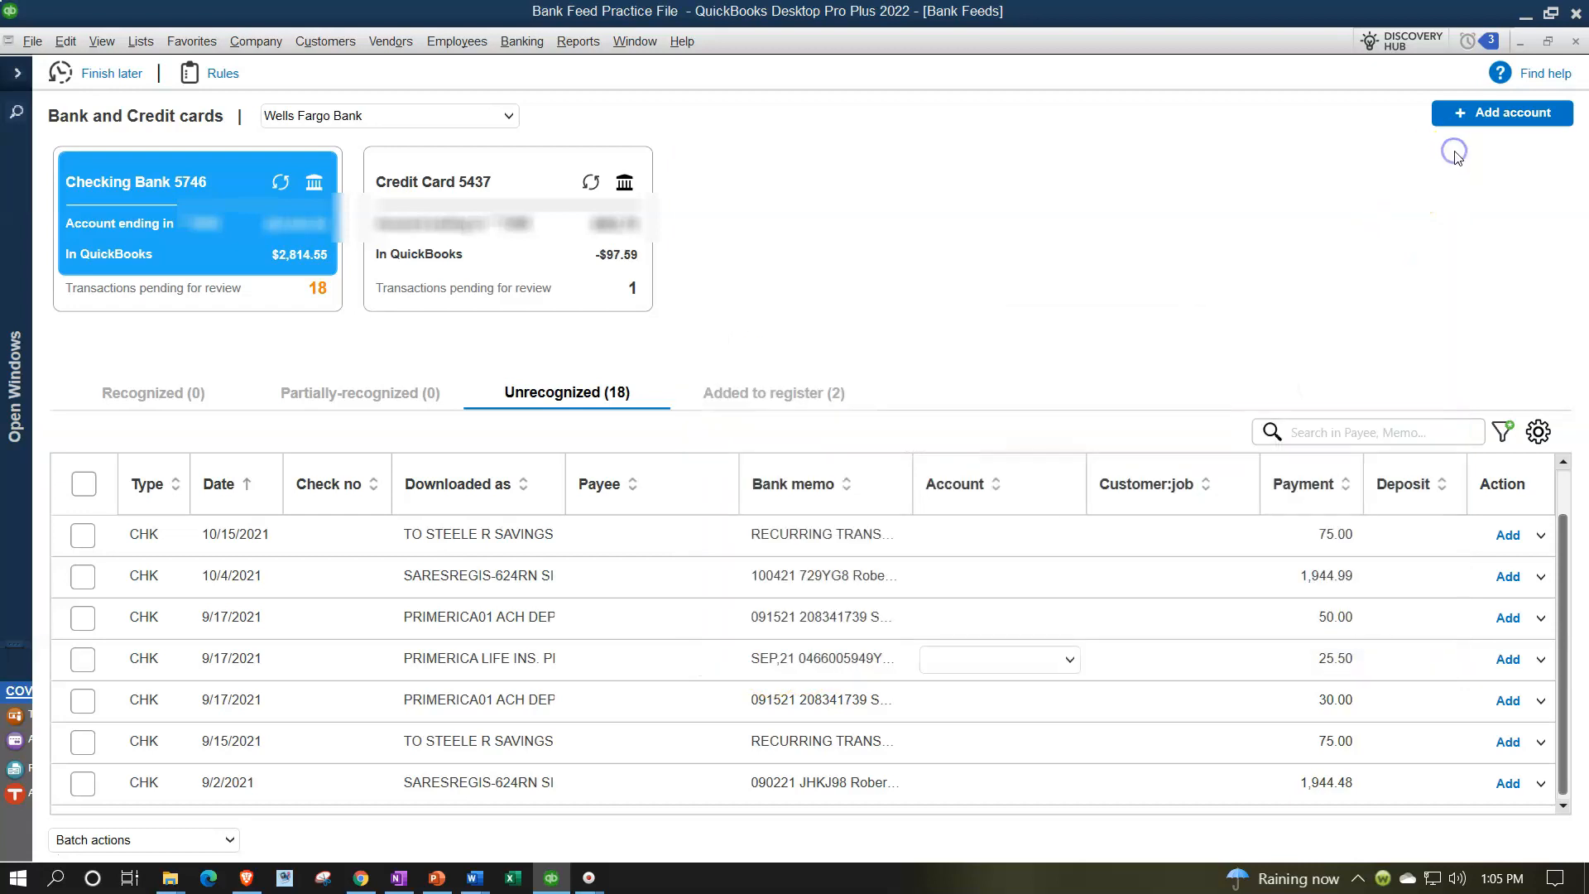
Compare the 11/8/2021 checking payment with the Credit Card 5437 feed's unrecognized payment, then return to checking
scroll(695, 658, "up", 1)
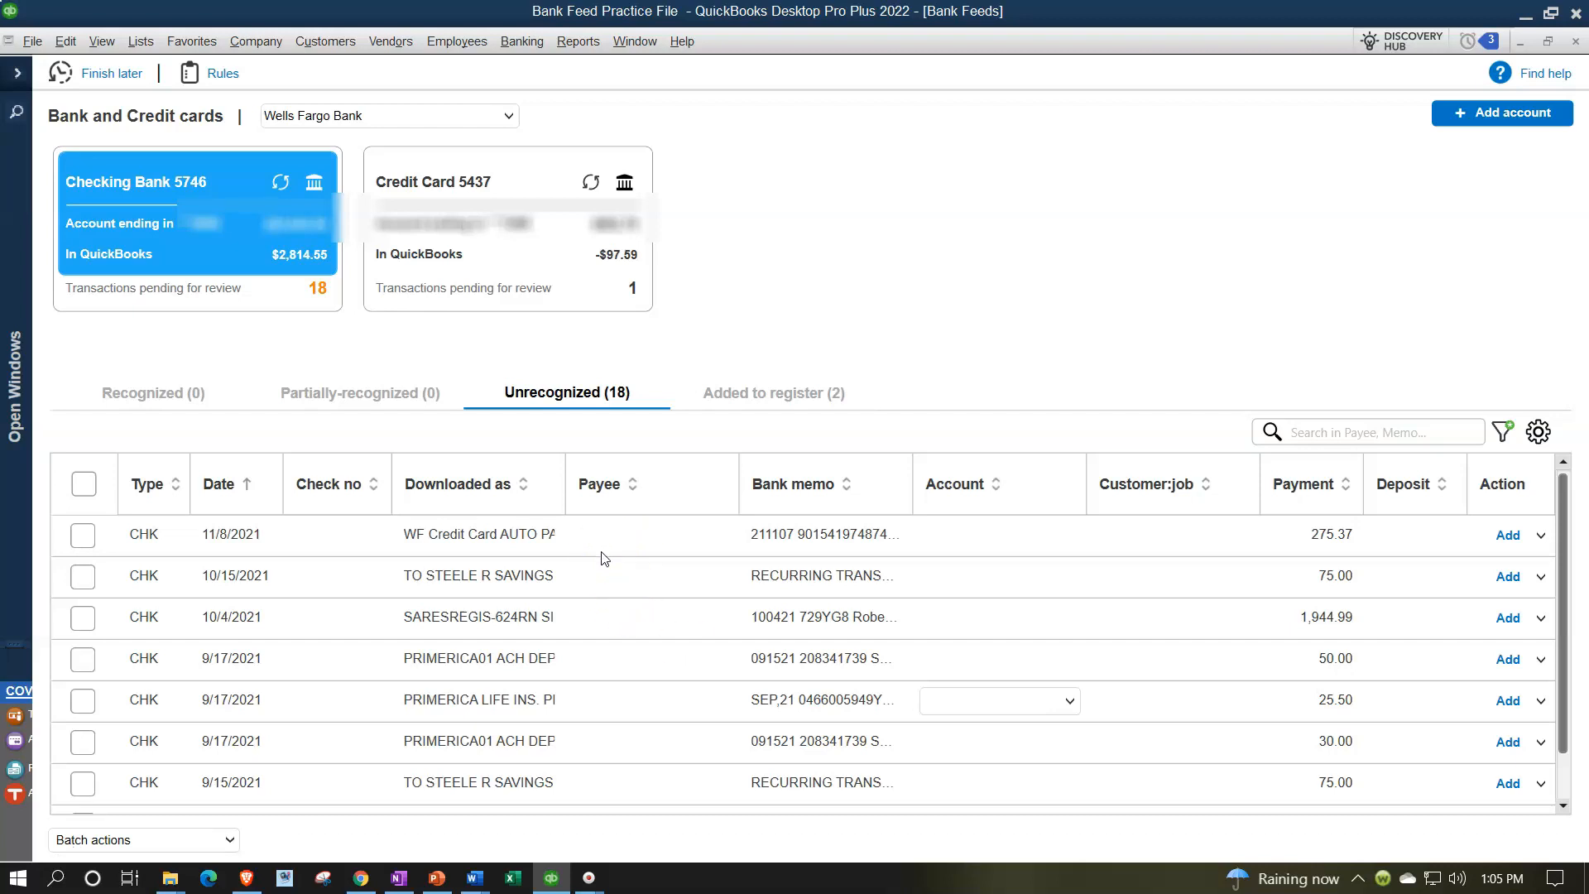
left_click(83, 534)
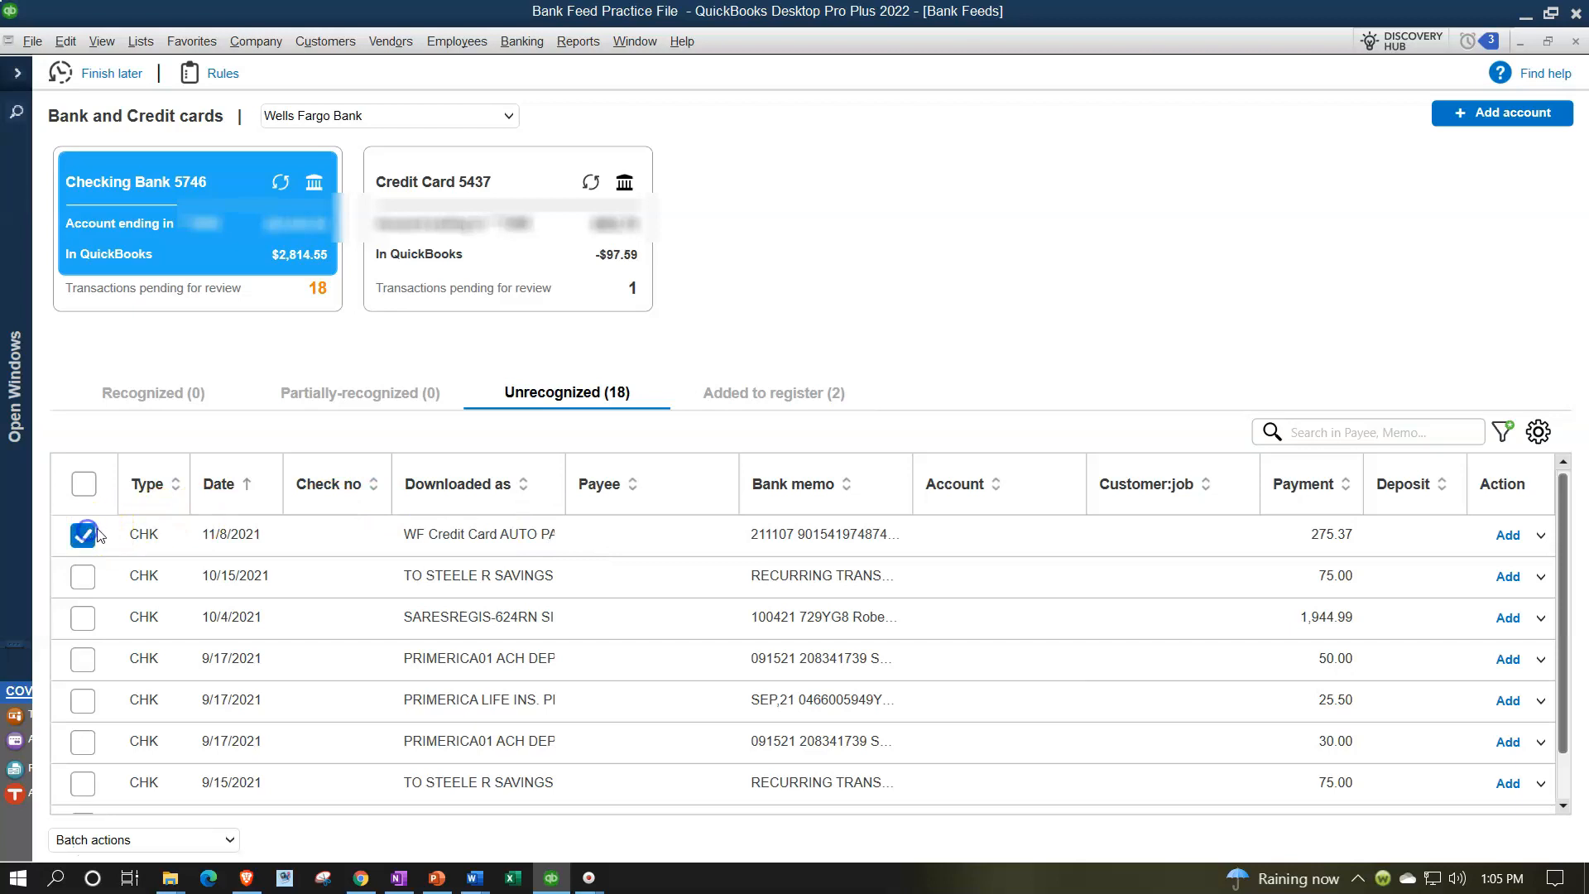
left_click(500, 266)
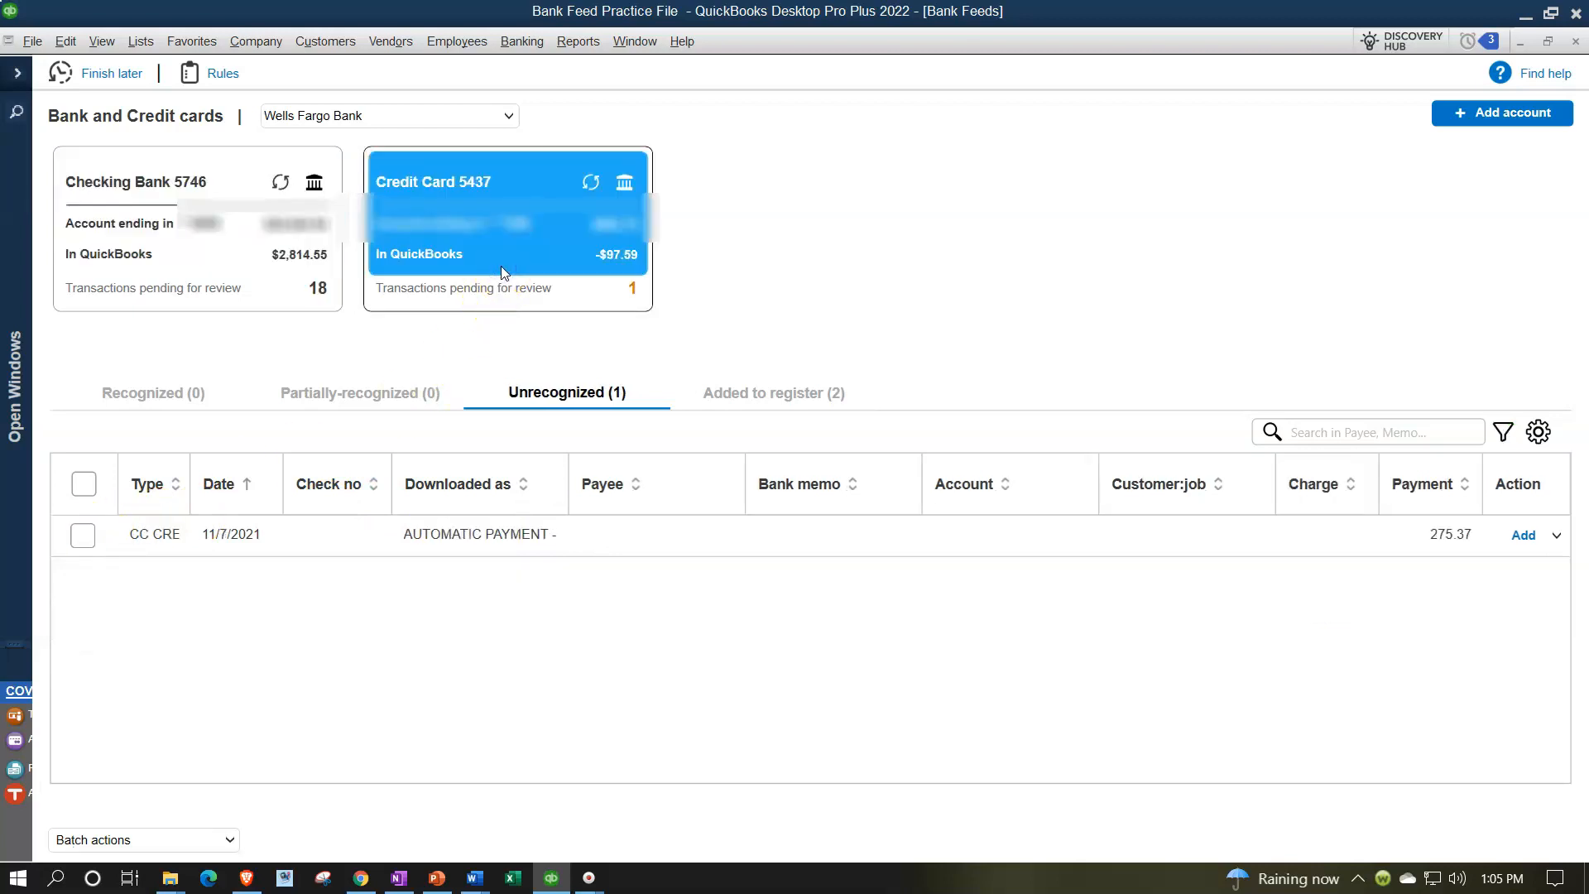
left_click(244, 200)
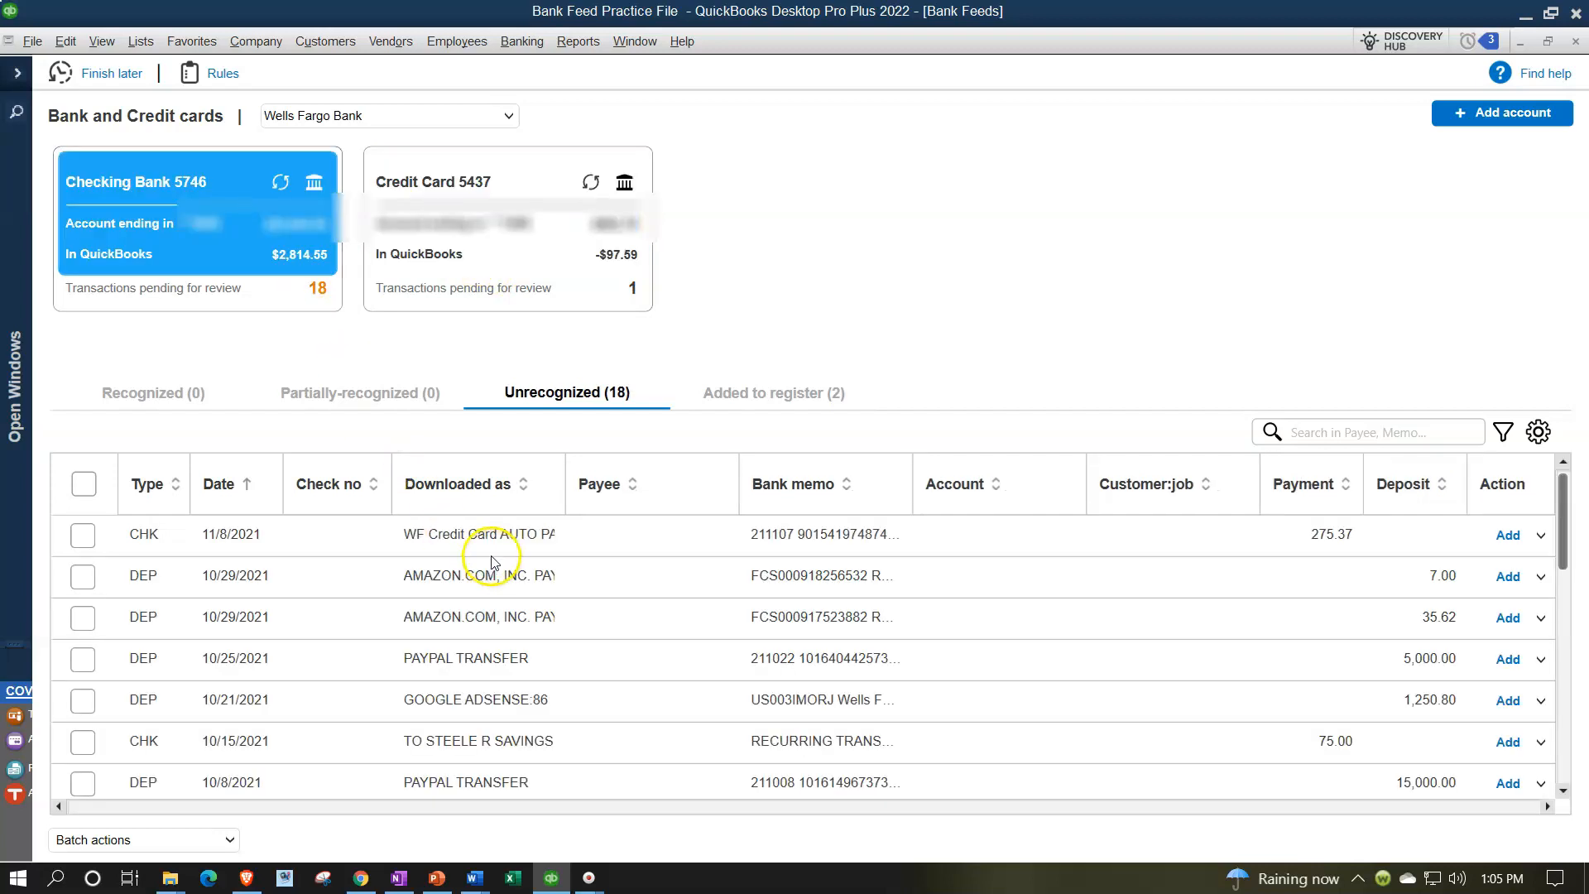
Categorize the 11/8/2021 checking payment with payee Visa and account Credit Card 5437, then add it
left_click(624, 534)
type("V")
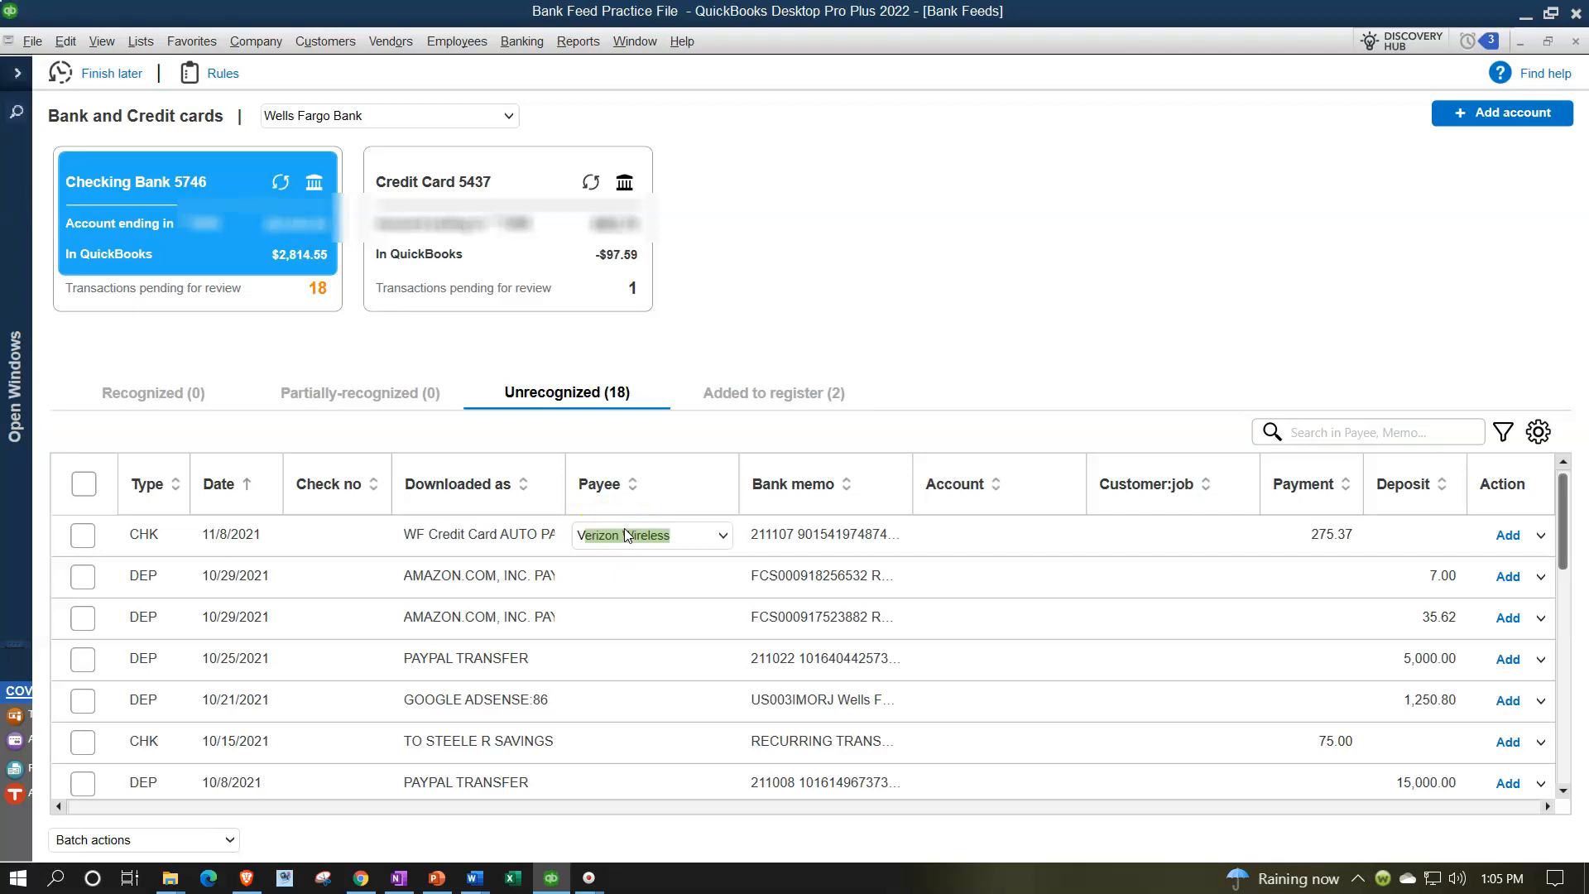
type("isa")
key("Tab")
key("Tab")
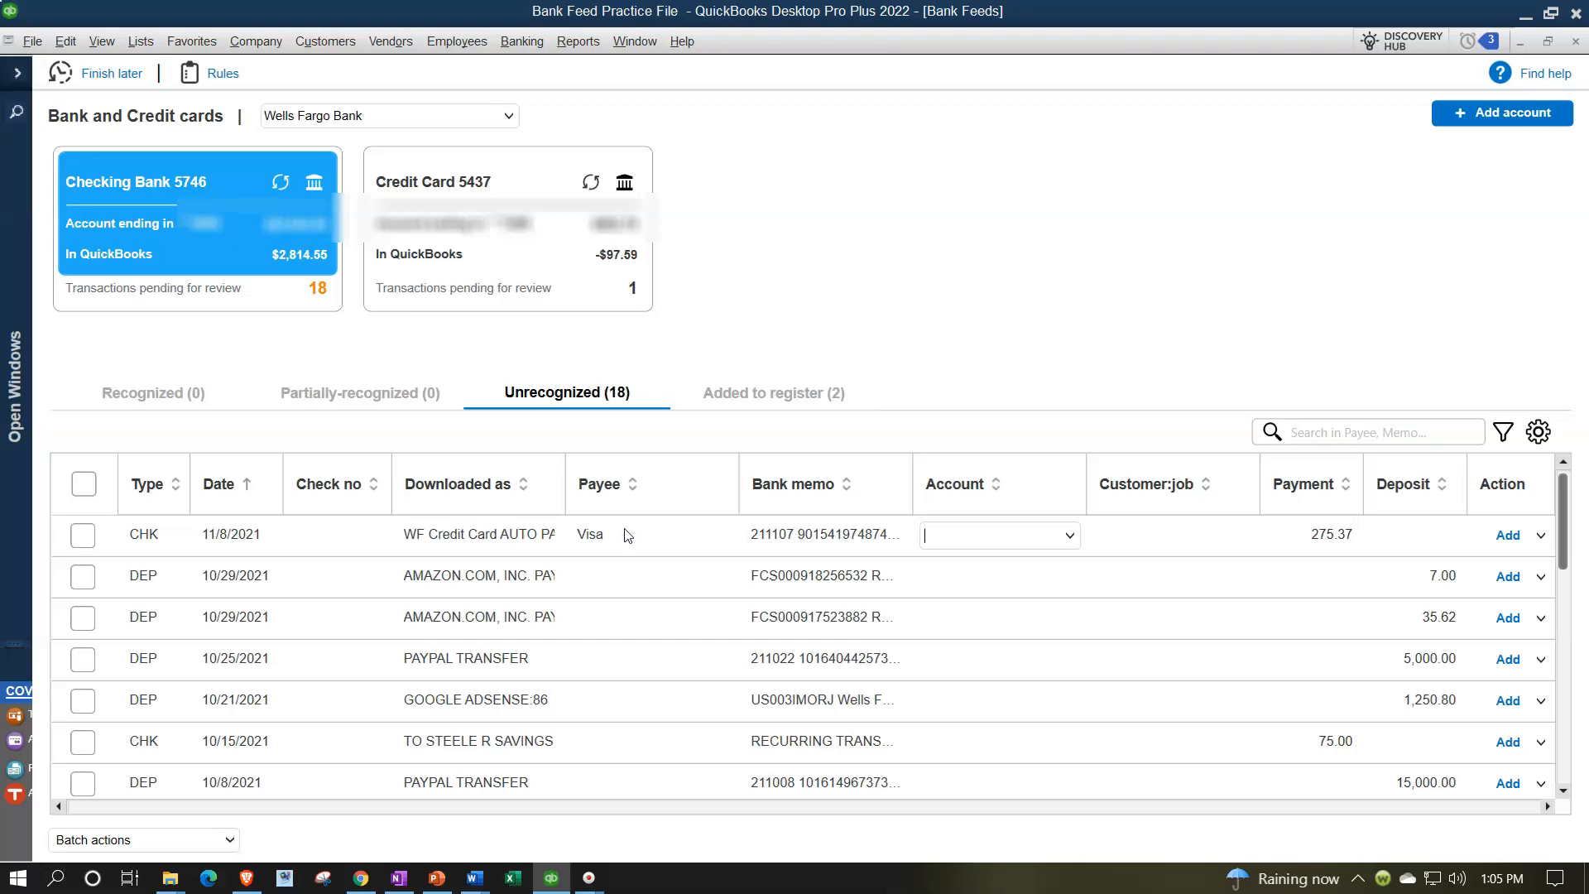
type("Credit Card 5437")
key("Tab")
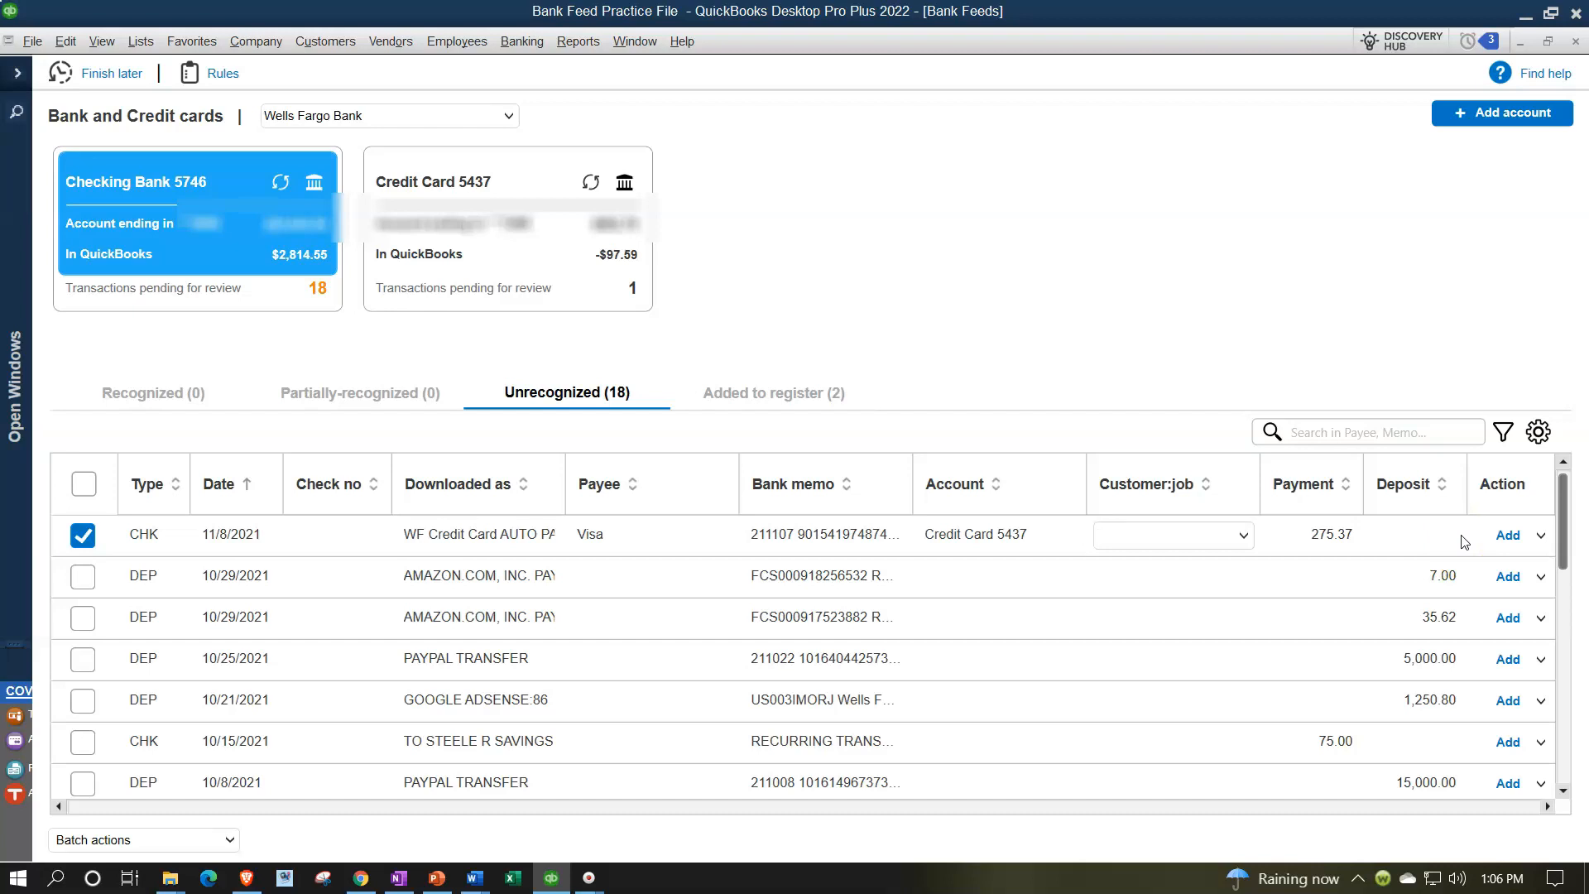
left_click(1508, 535)
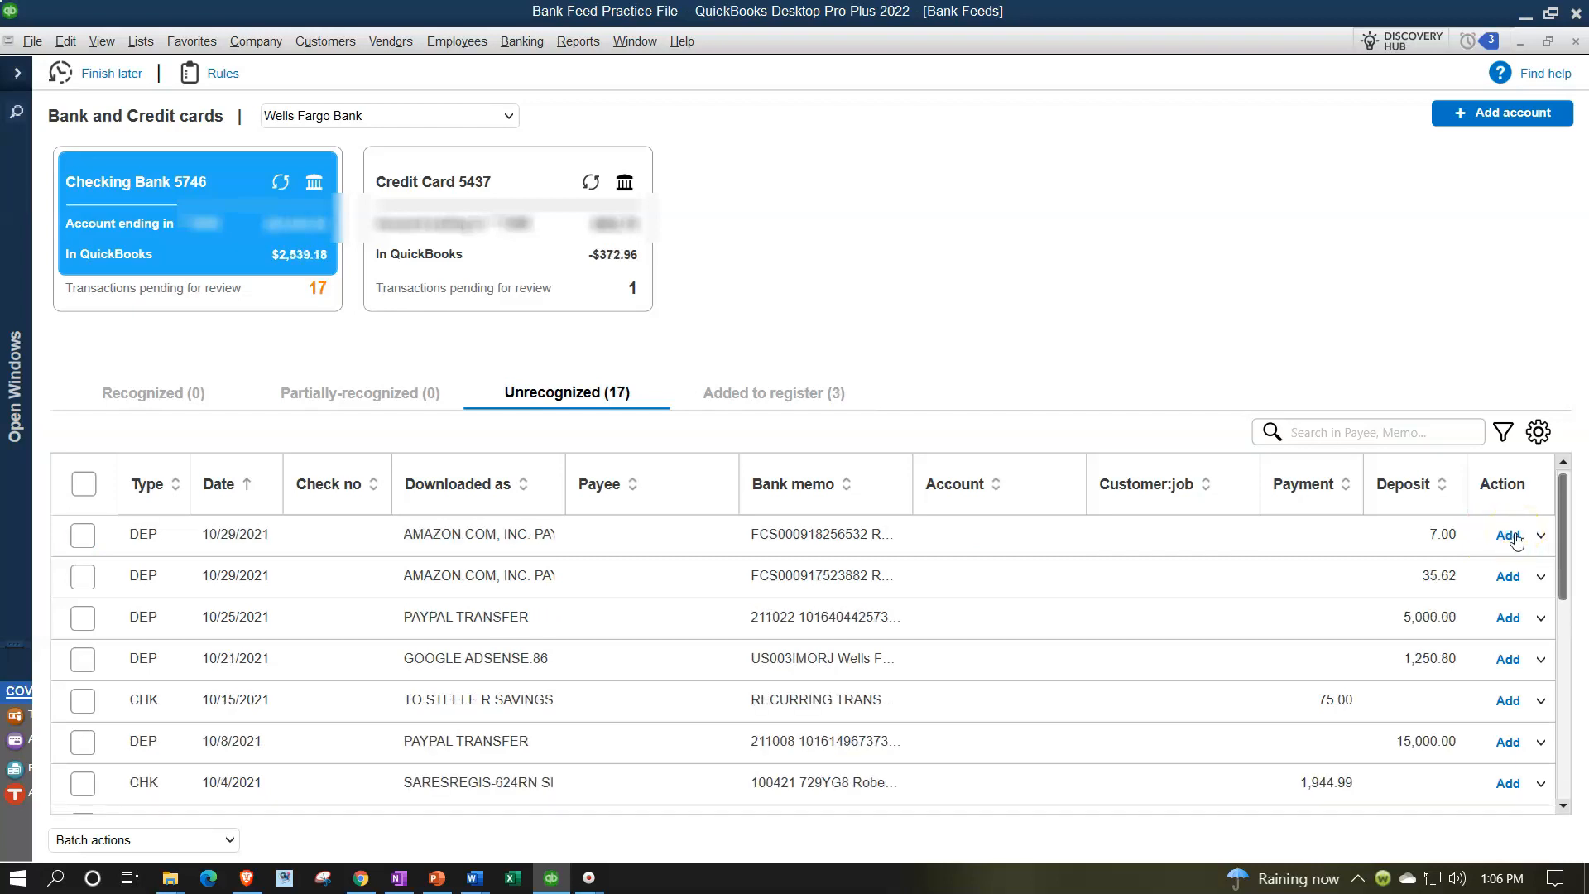
Open the Balance Sheet and zoom into the Checking Bank 5746 balance
left_click(17, 73)
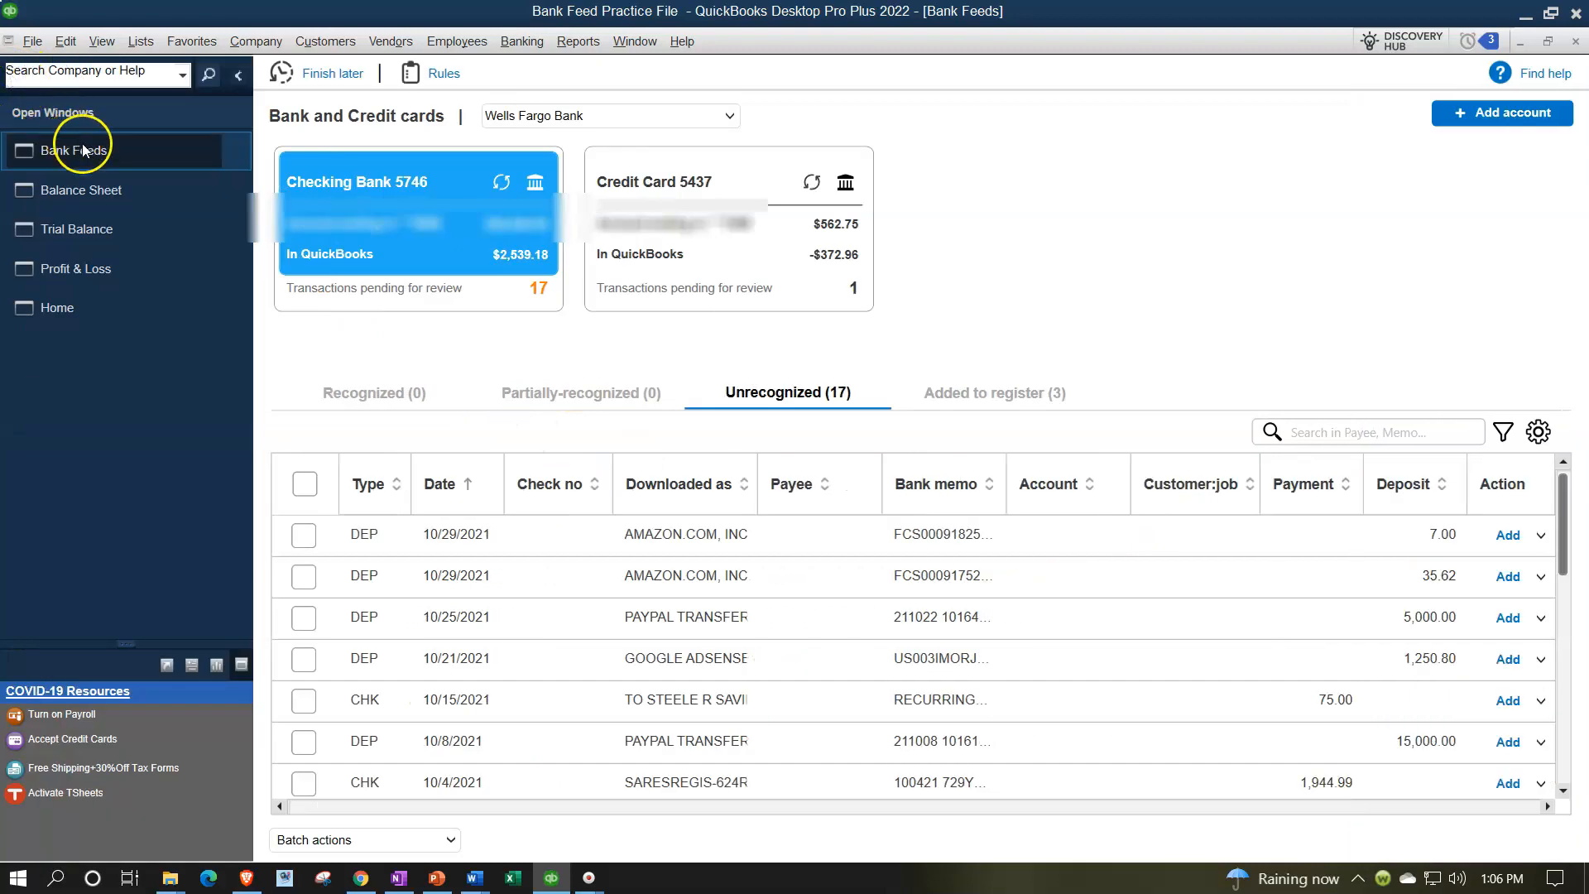
left_click(96, 193)
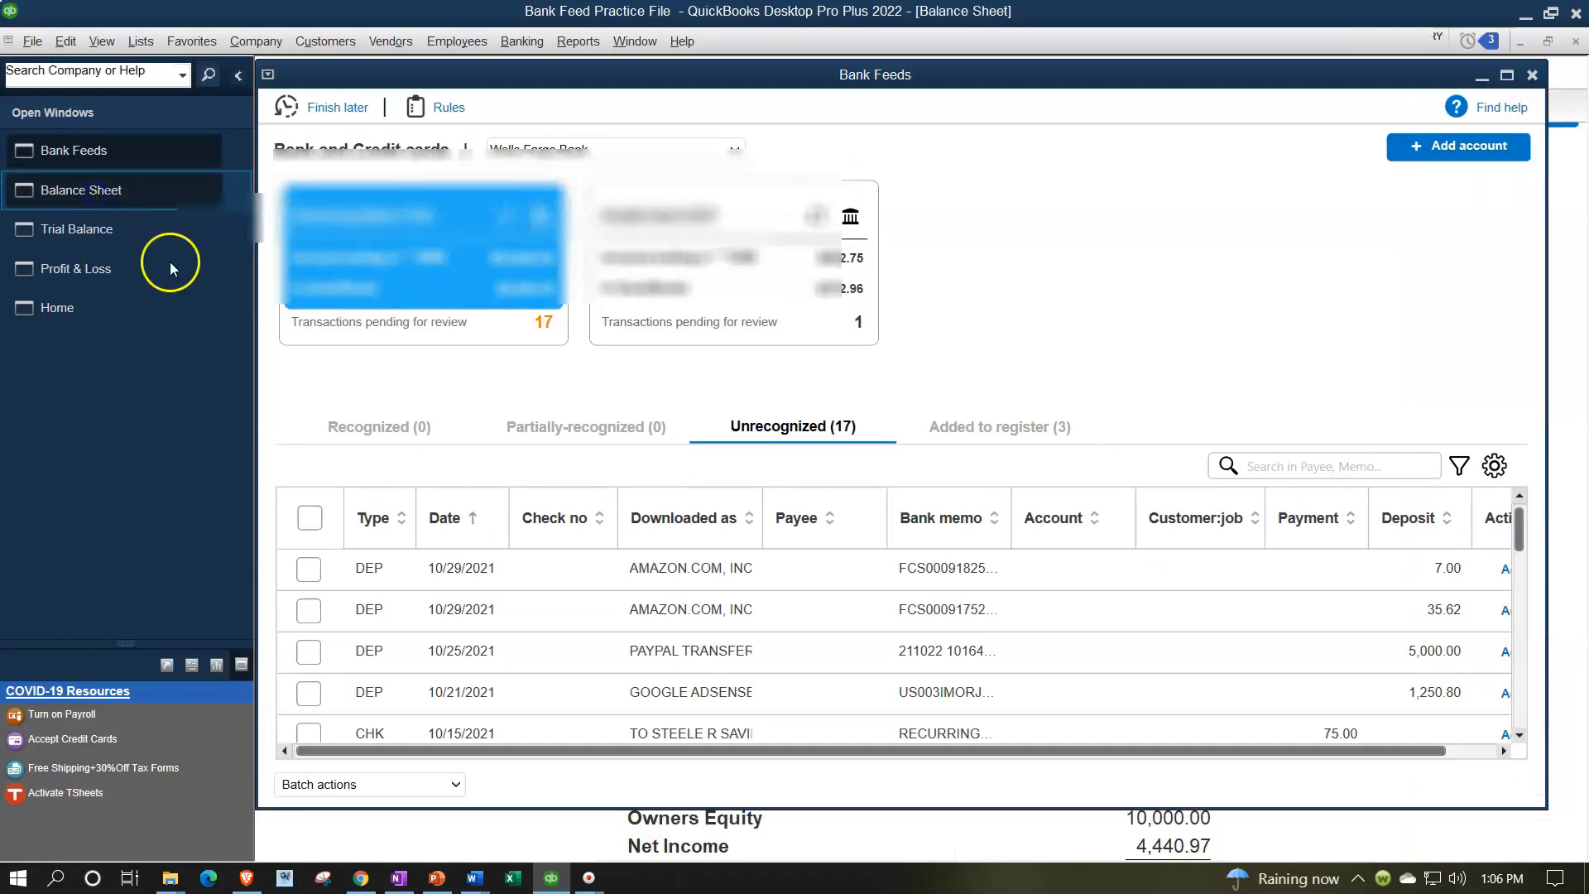
scroll(781, 443, "up", 7)
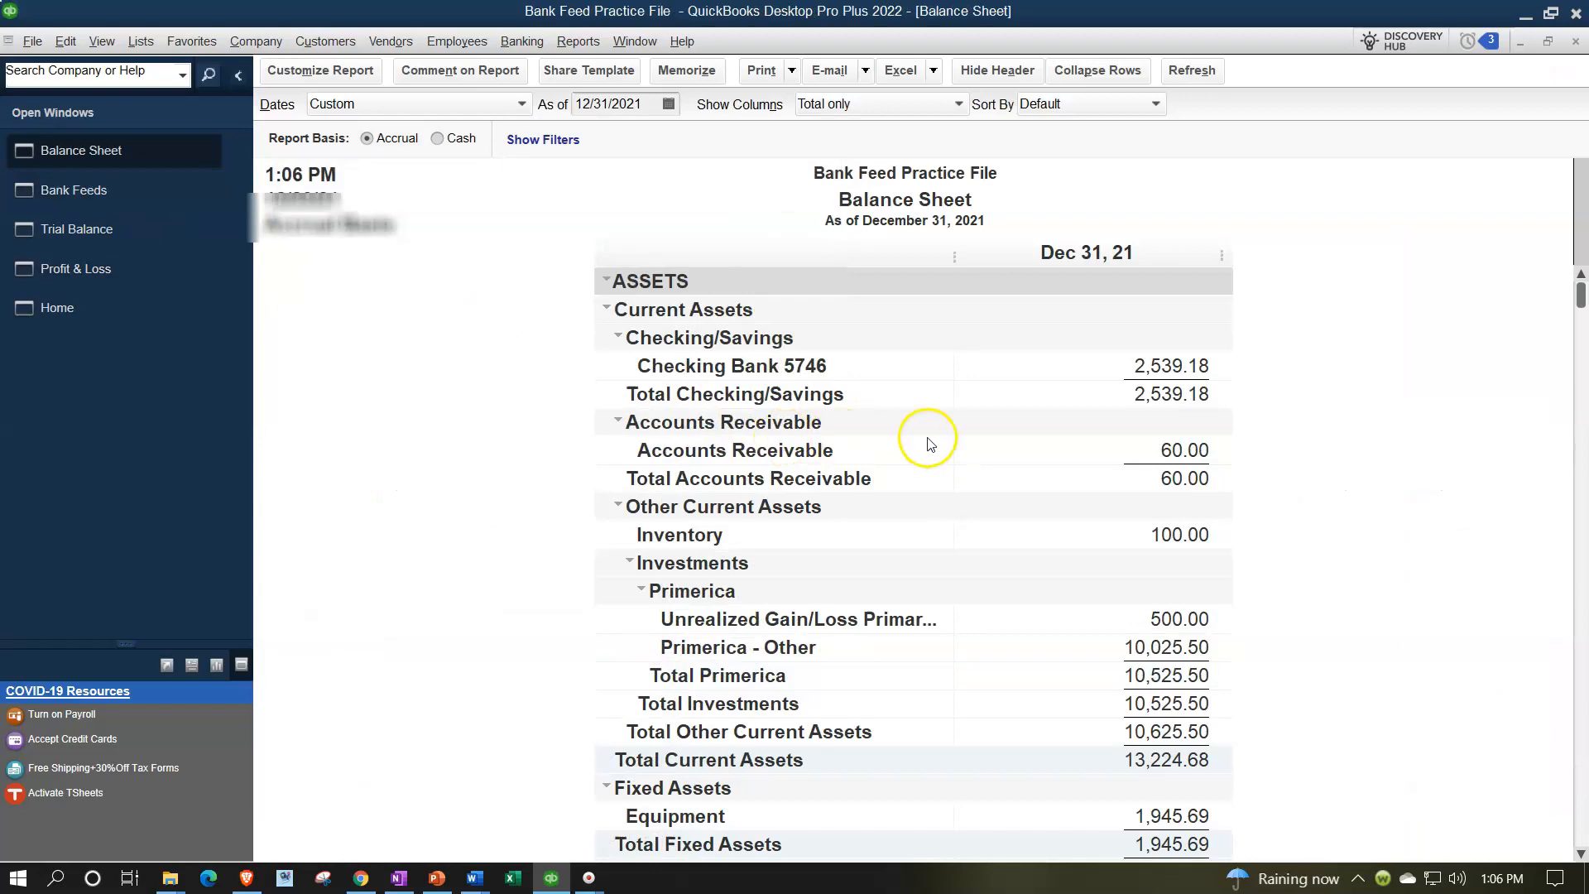
double_click(1153, 366)
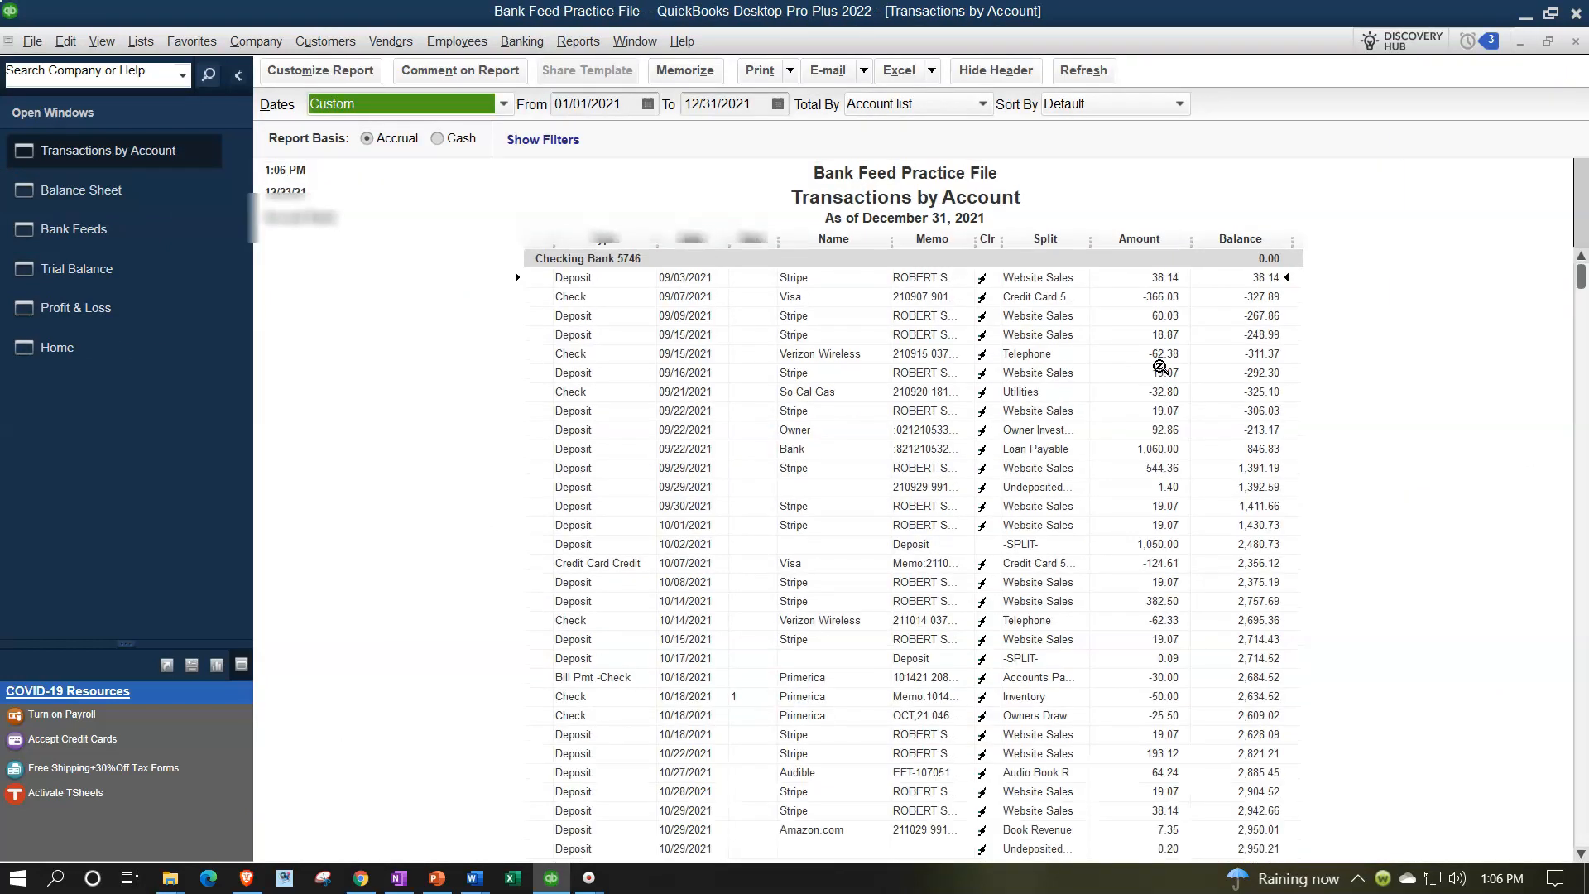
Open the 11/08/2021 Visa check from the checking transaction report, review it, and close the windows
scroll(1159, 365, "down", 7)
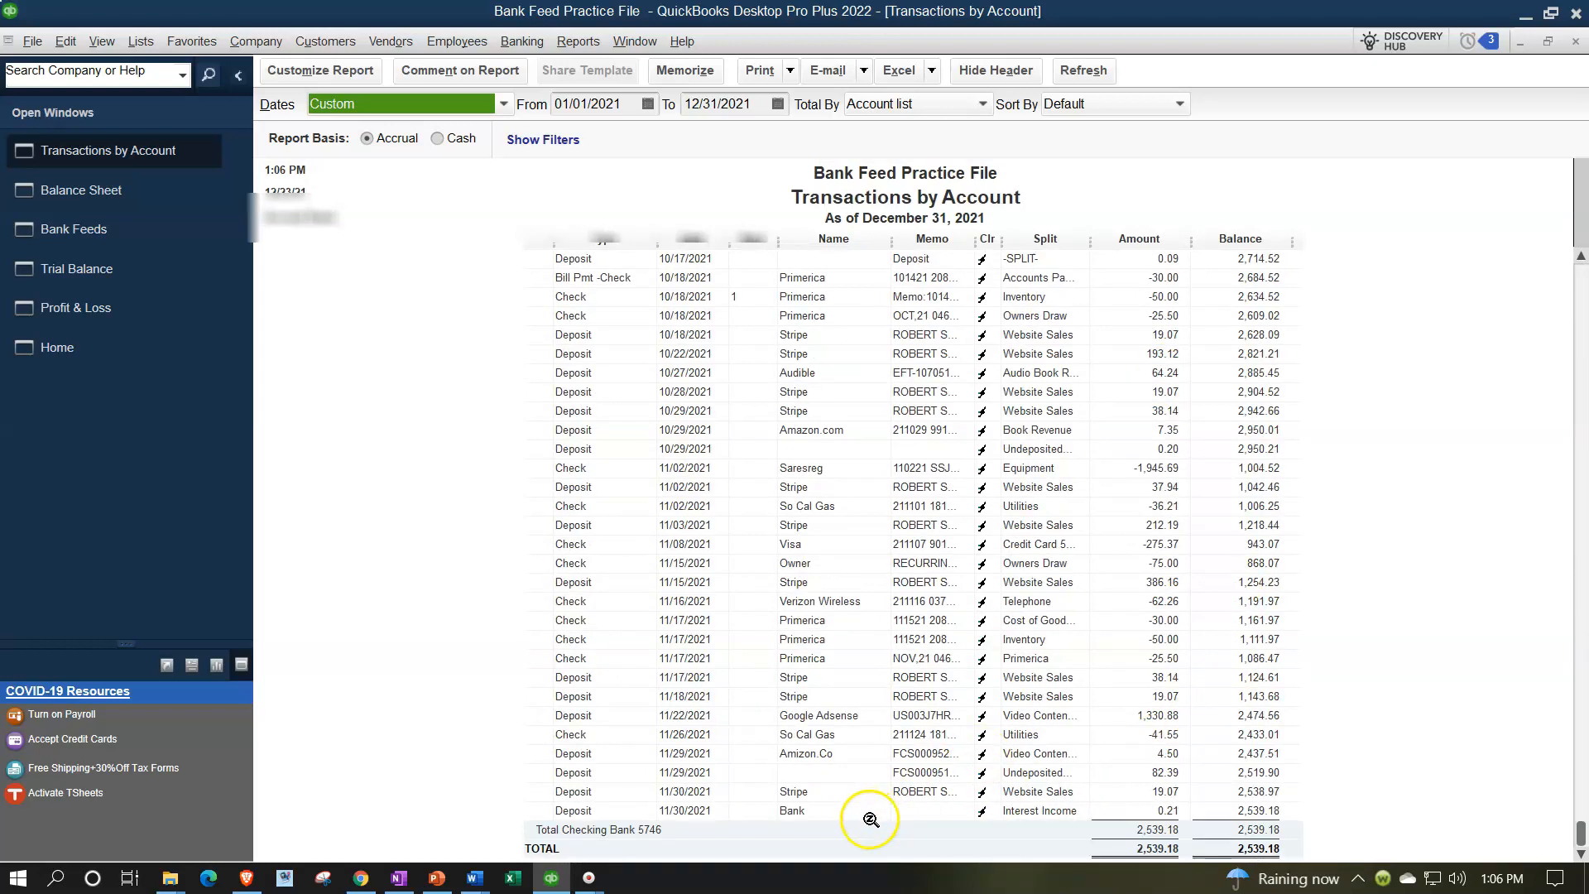
left_click(808, 544)
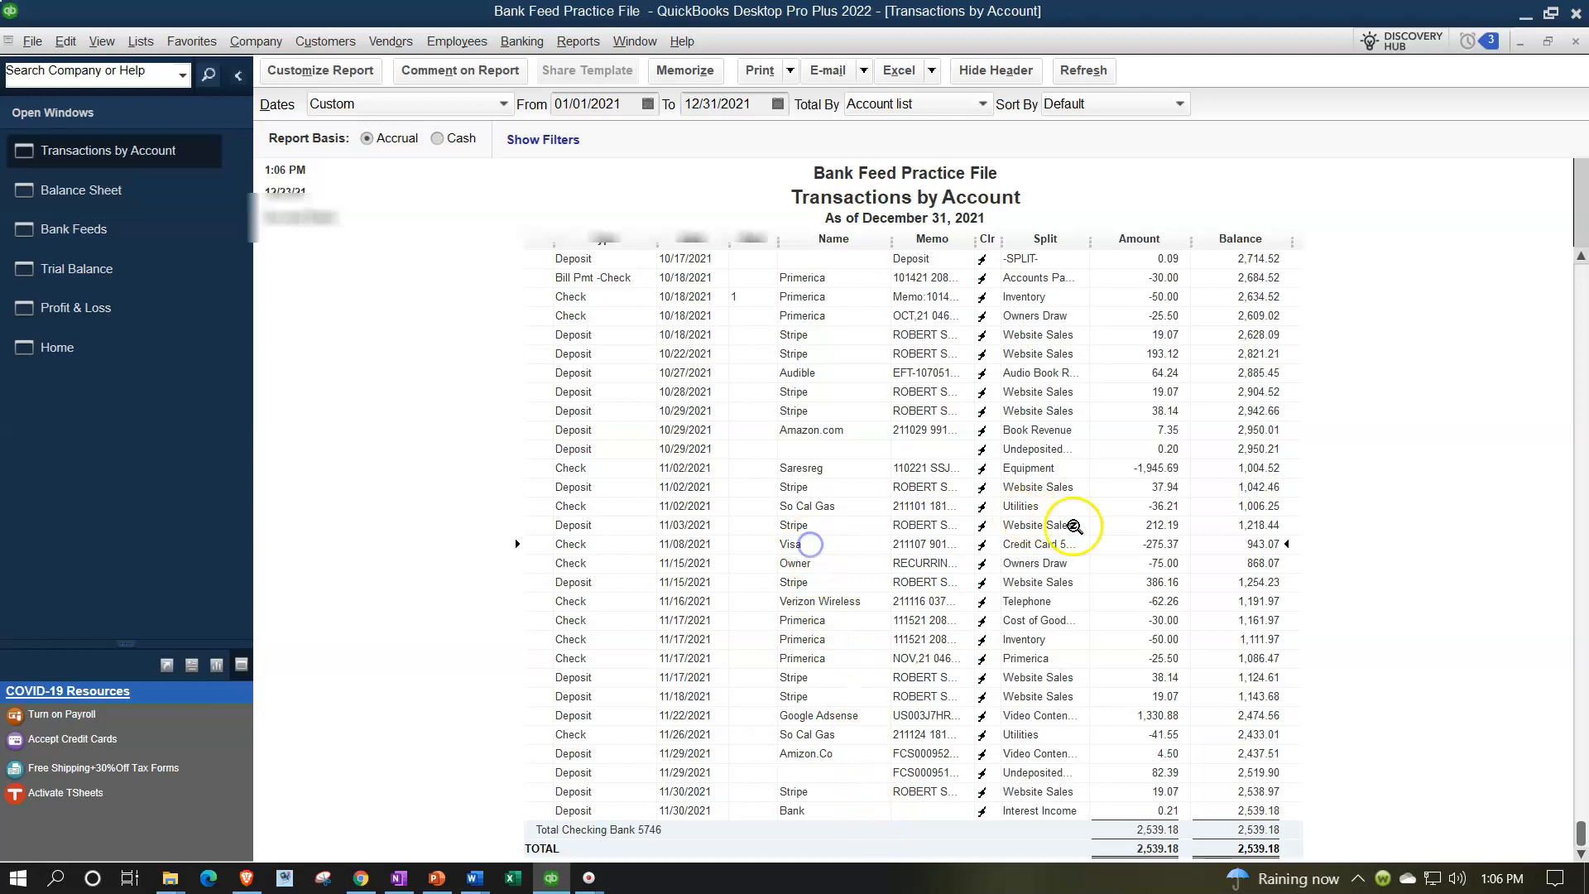
double_click(1115, 547)
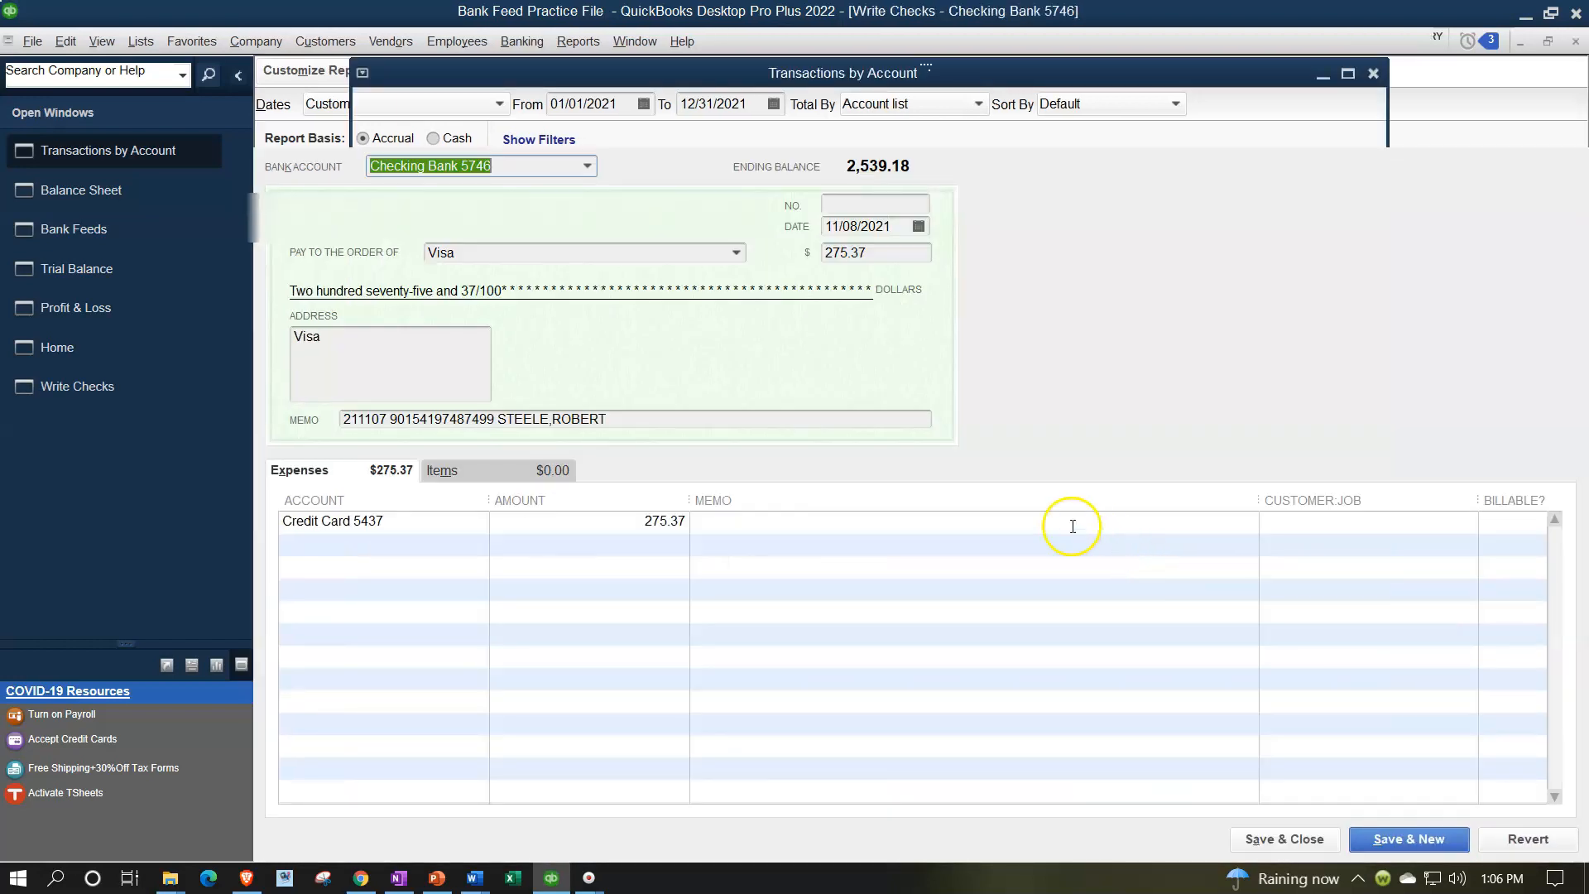
left_click(702, 346)
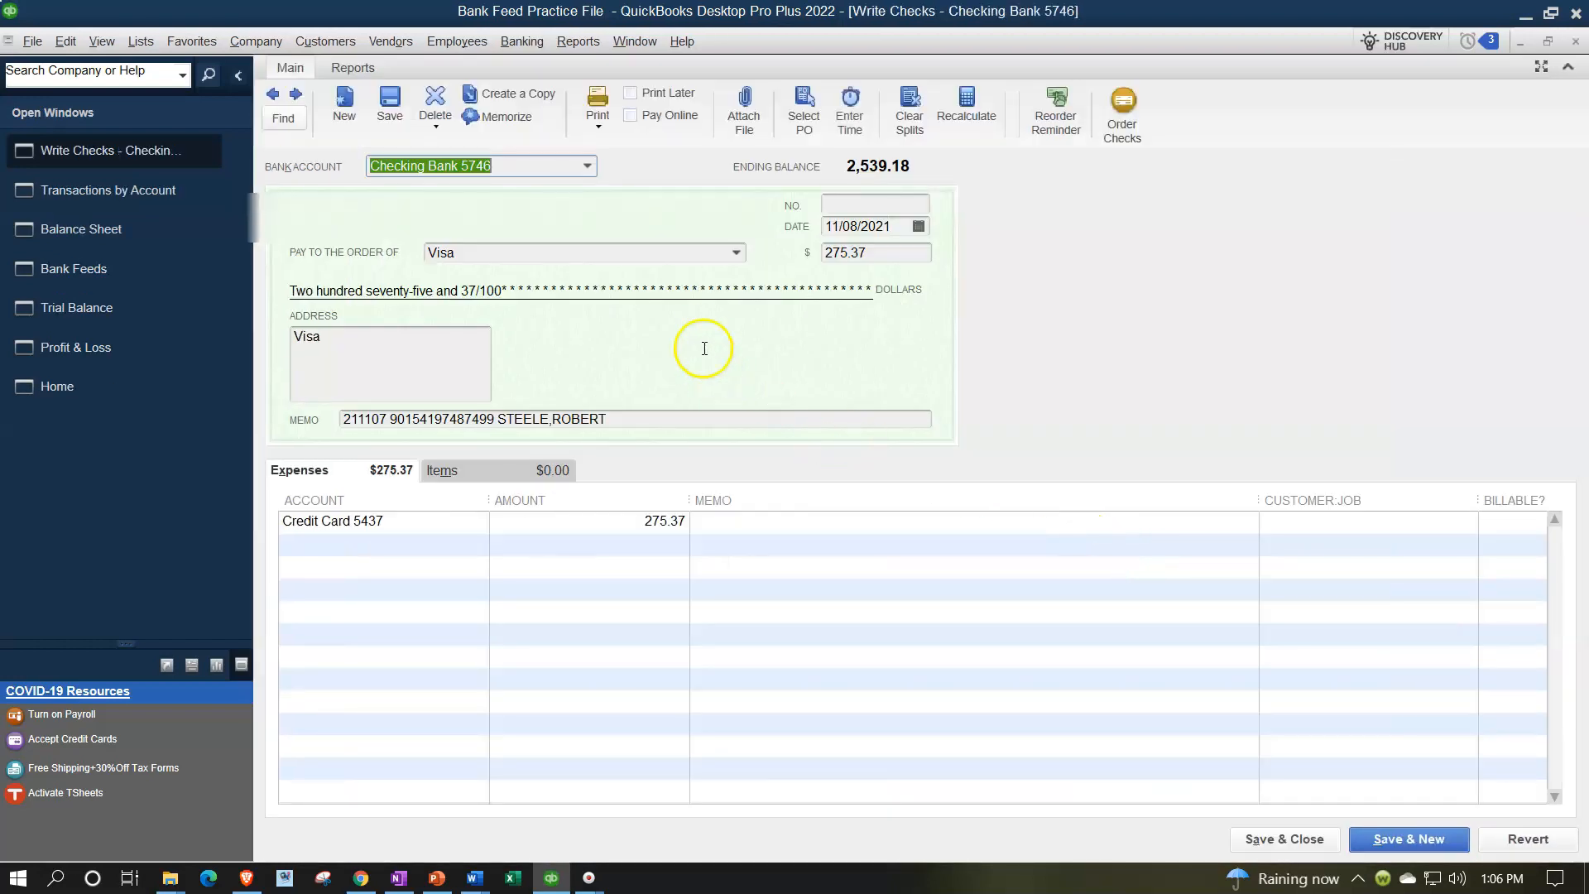
left_click(1574, 41)
left_click(1574, 42)
left_click(1574, 41)
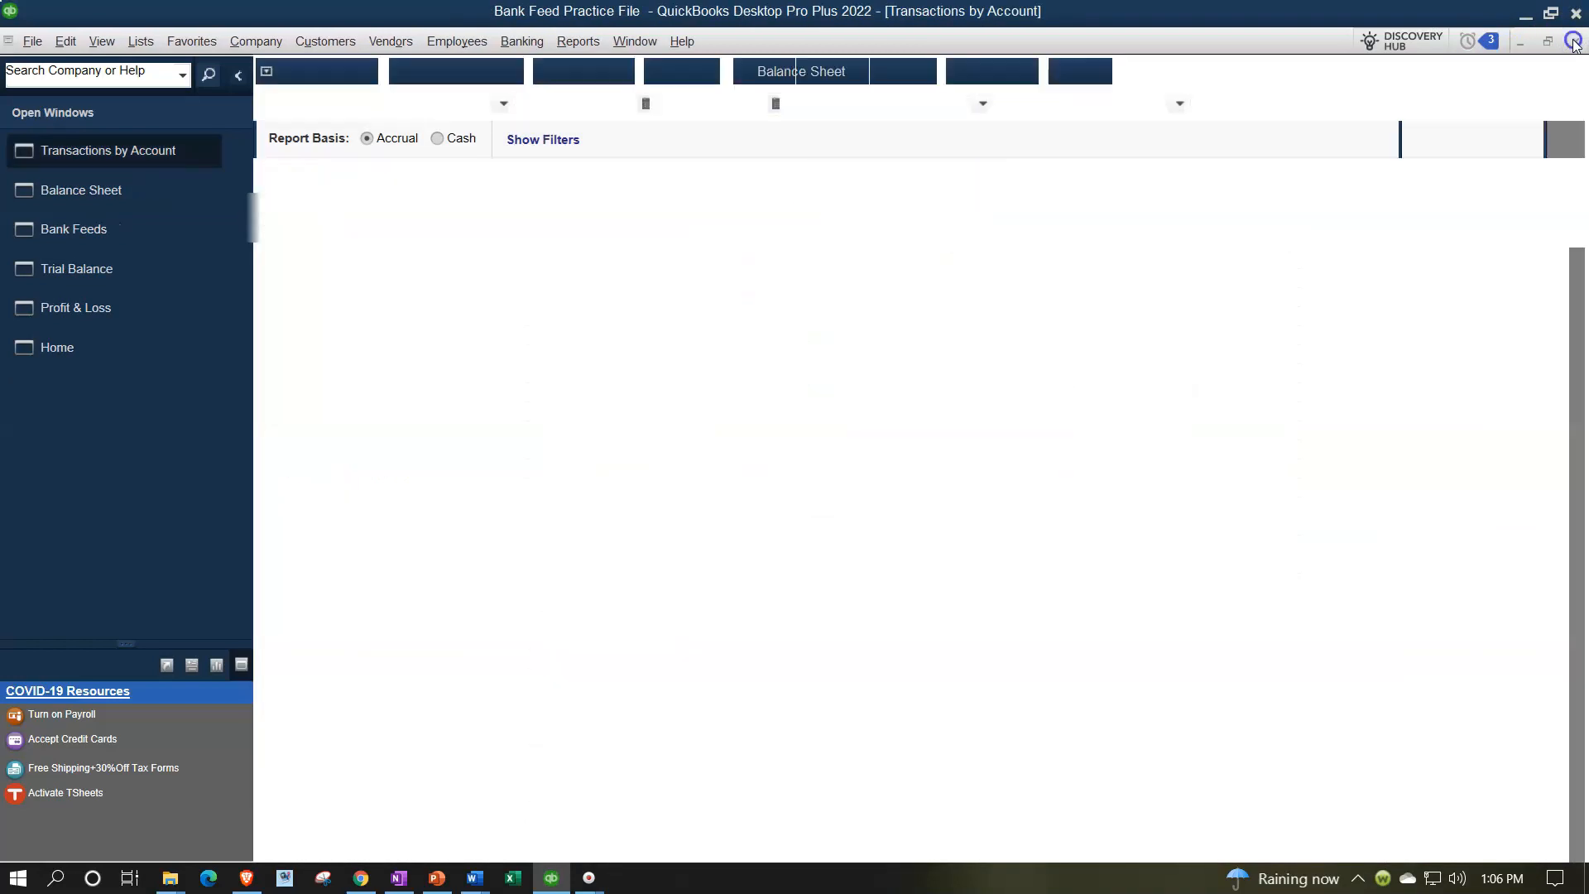
Open the Credit Card 5437 transaction detail from the Balance Sheet, review its entries, and close the report
scroll(1270, 612, "down", 7)
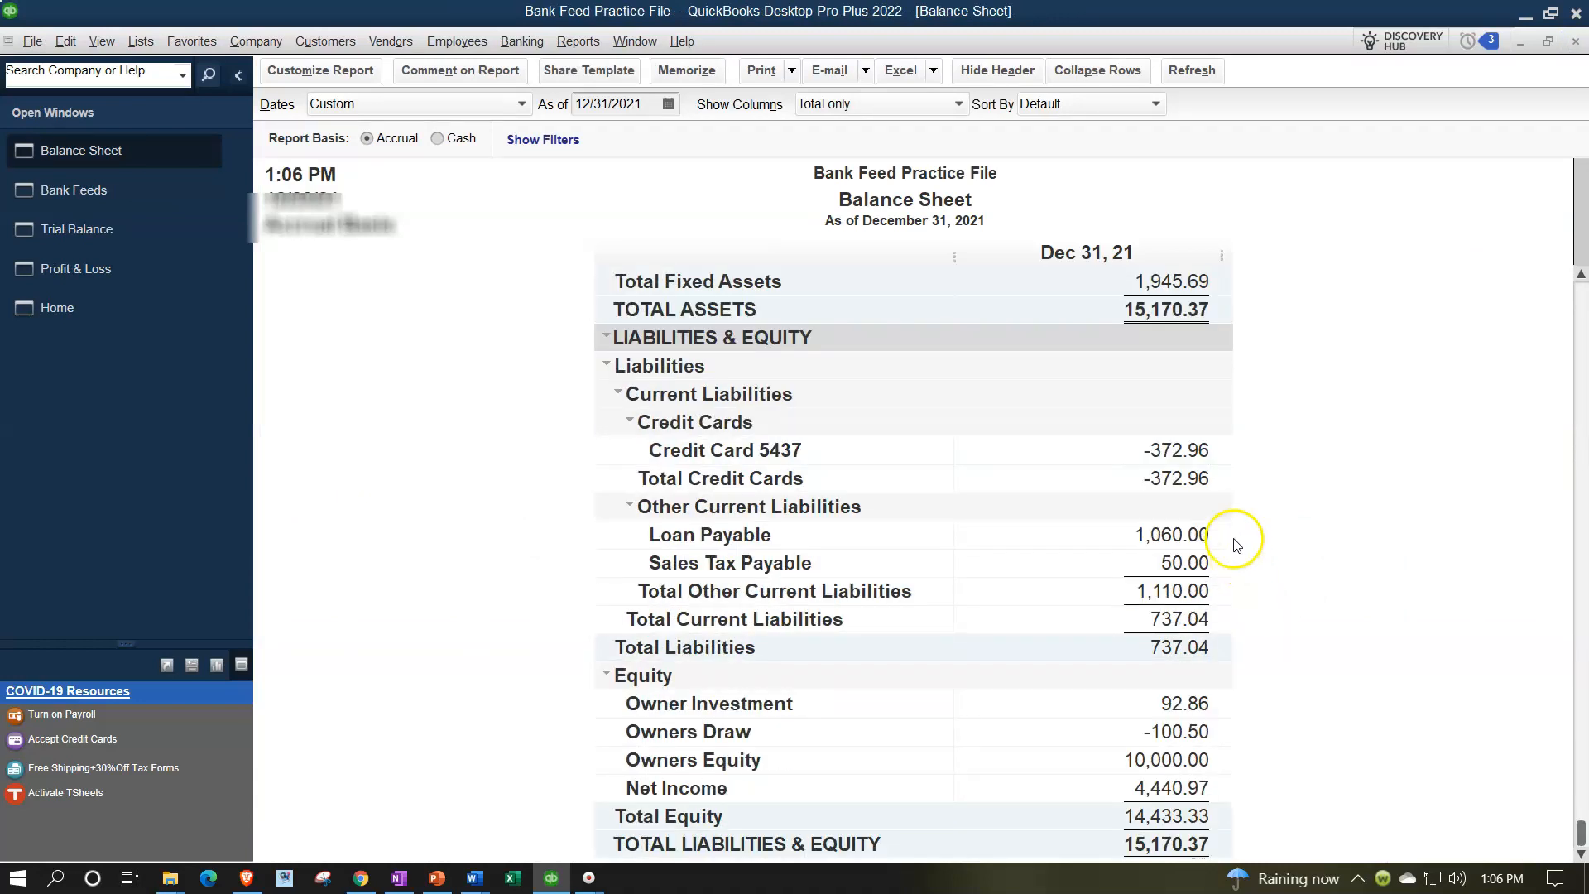
double_click(1177, 450)
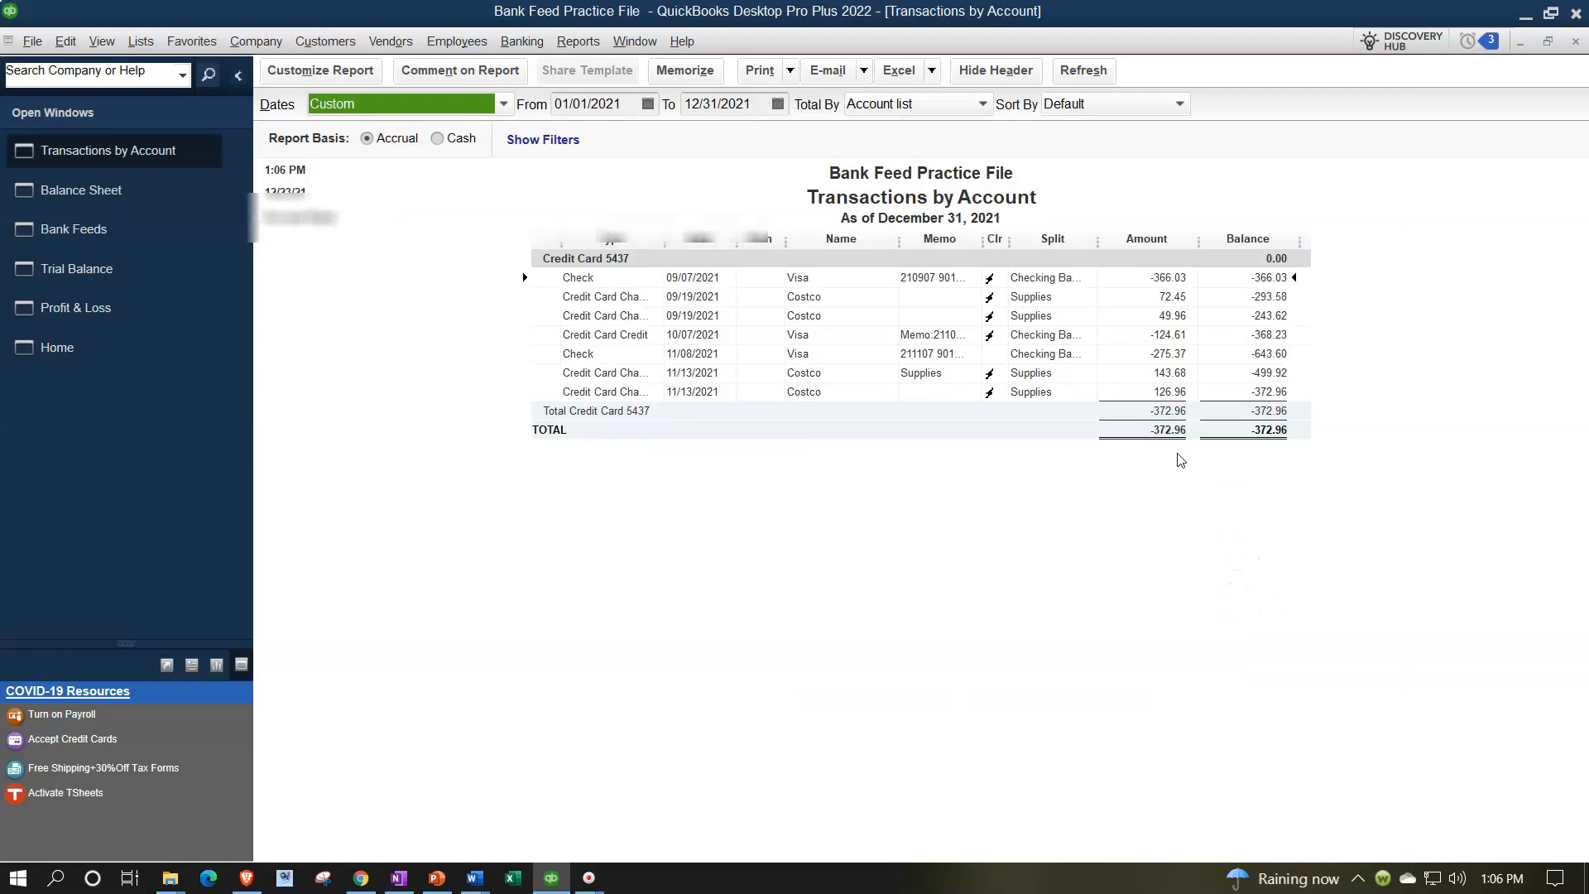
left_click(1163, 404)
left_click(1142, 353)
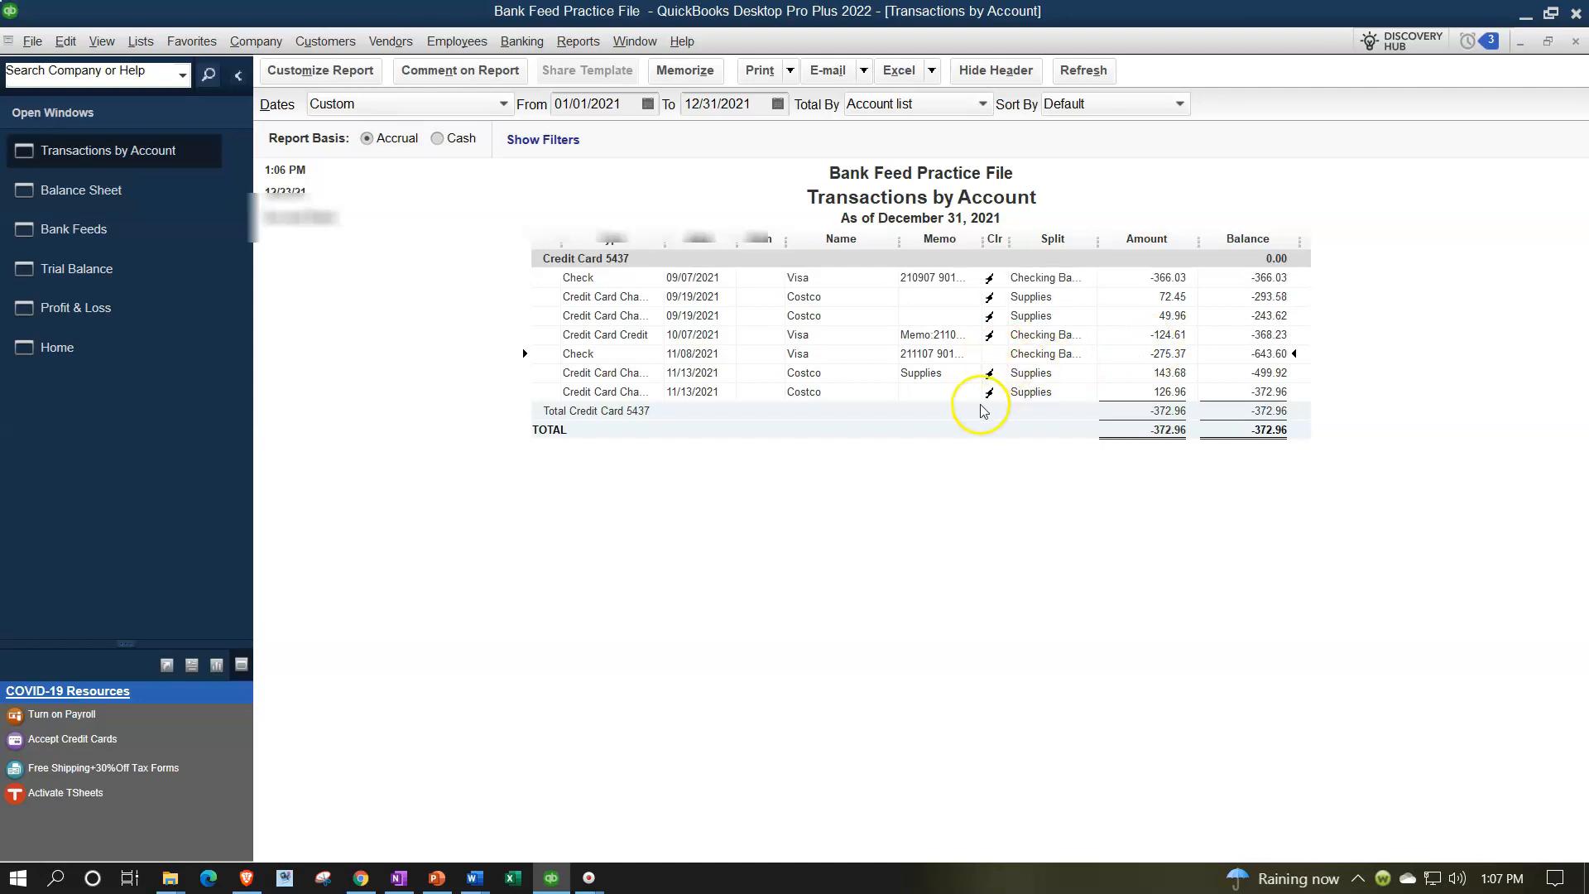
left_click(1574, 41)
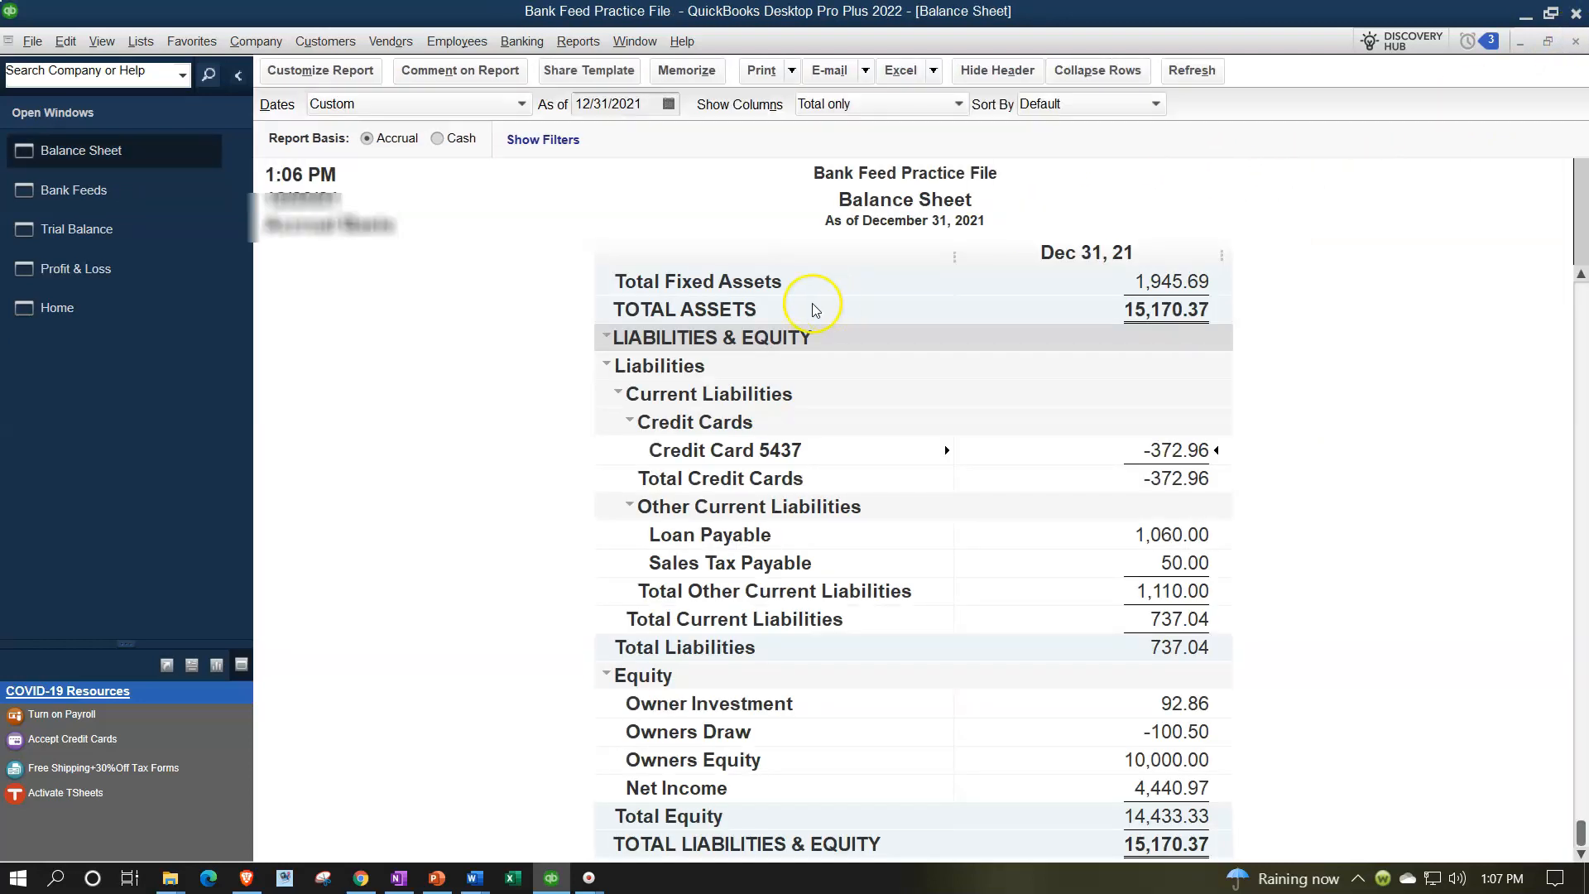
Confirm the auto-matched 11/7/2021 Visa payment in the Credit Card 5437 bank feed and switch back to Checking Bank 5746
left_click(77, 192)
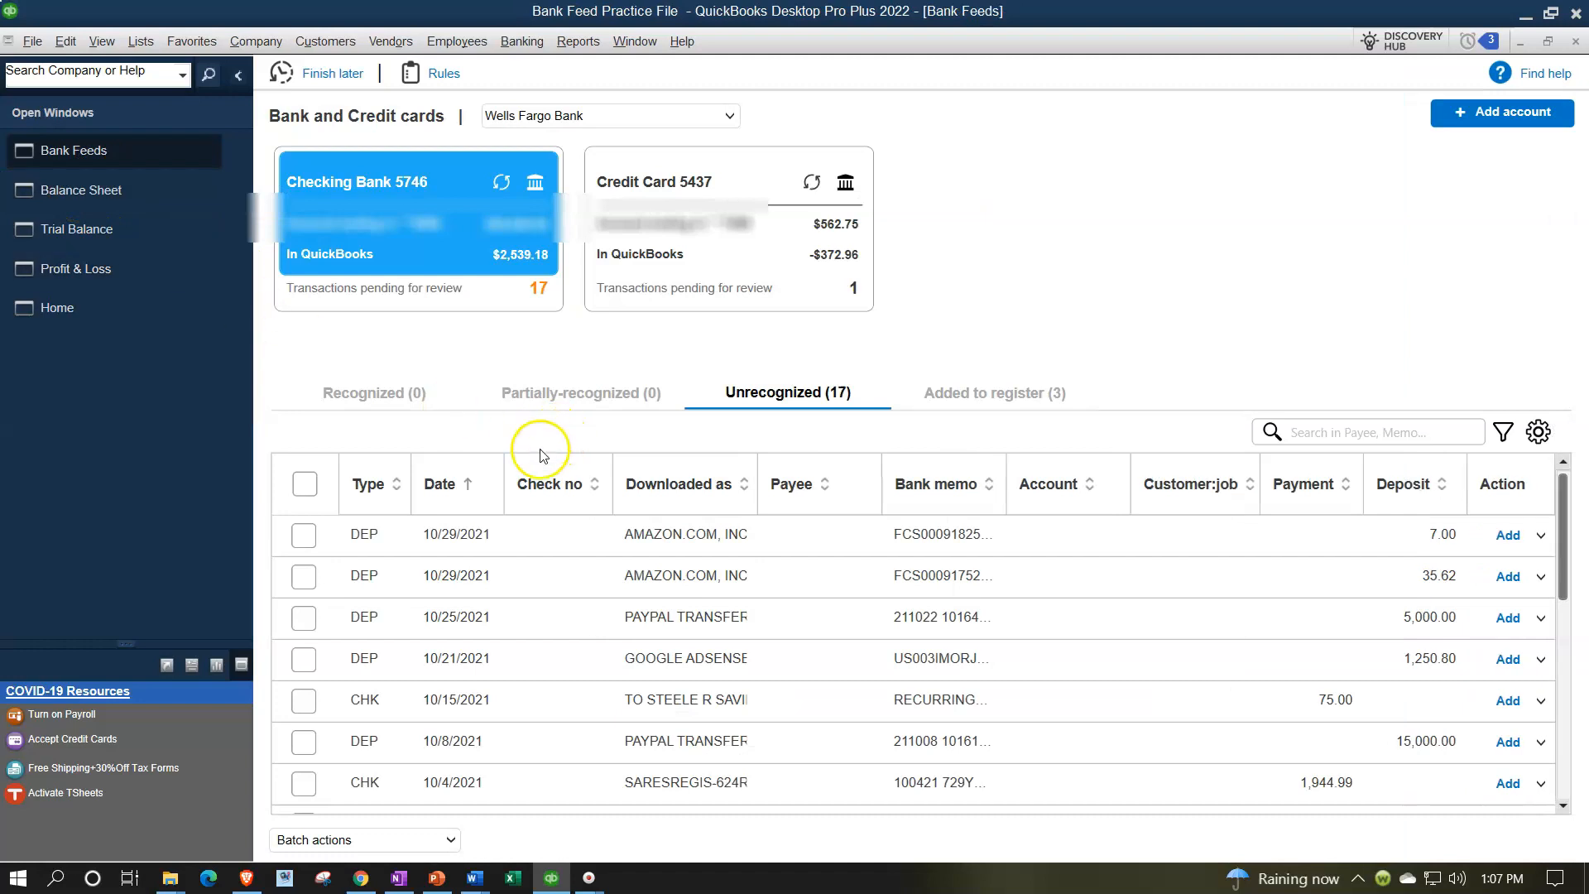
left_click(634, 235)
left_click(804, 569)
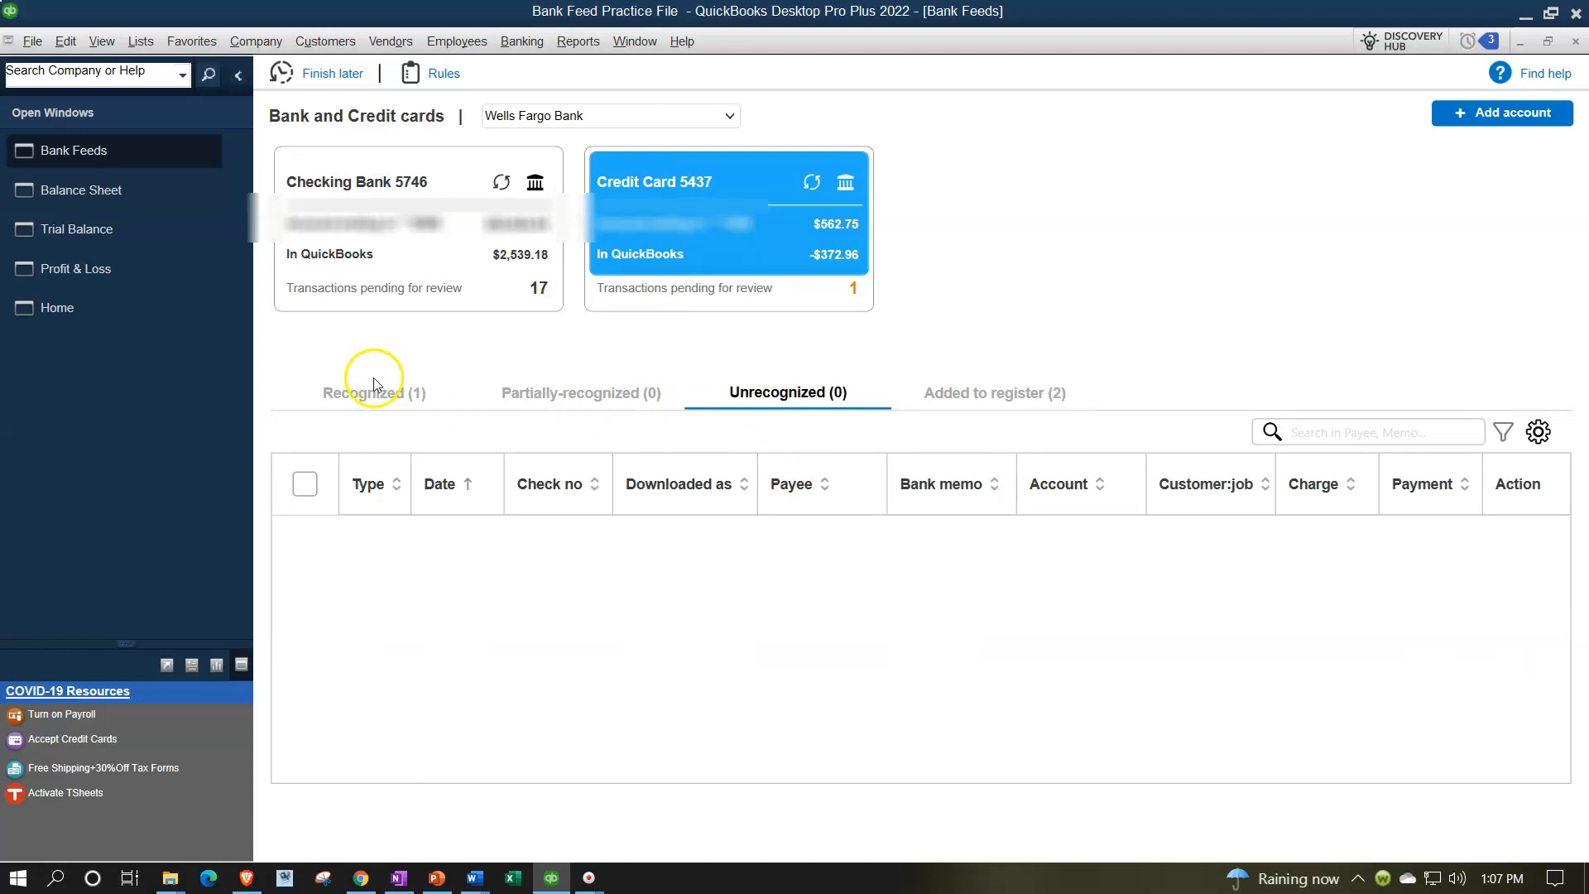
left_click(369, 400)
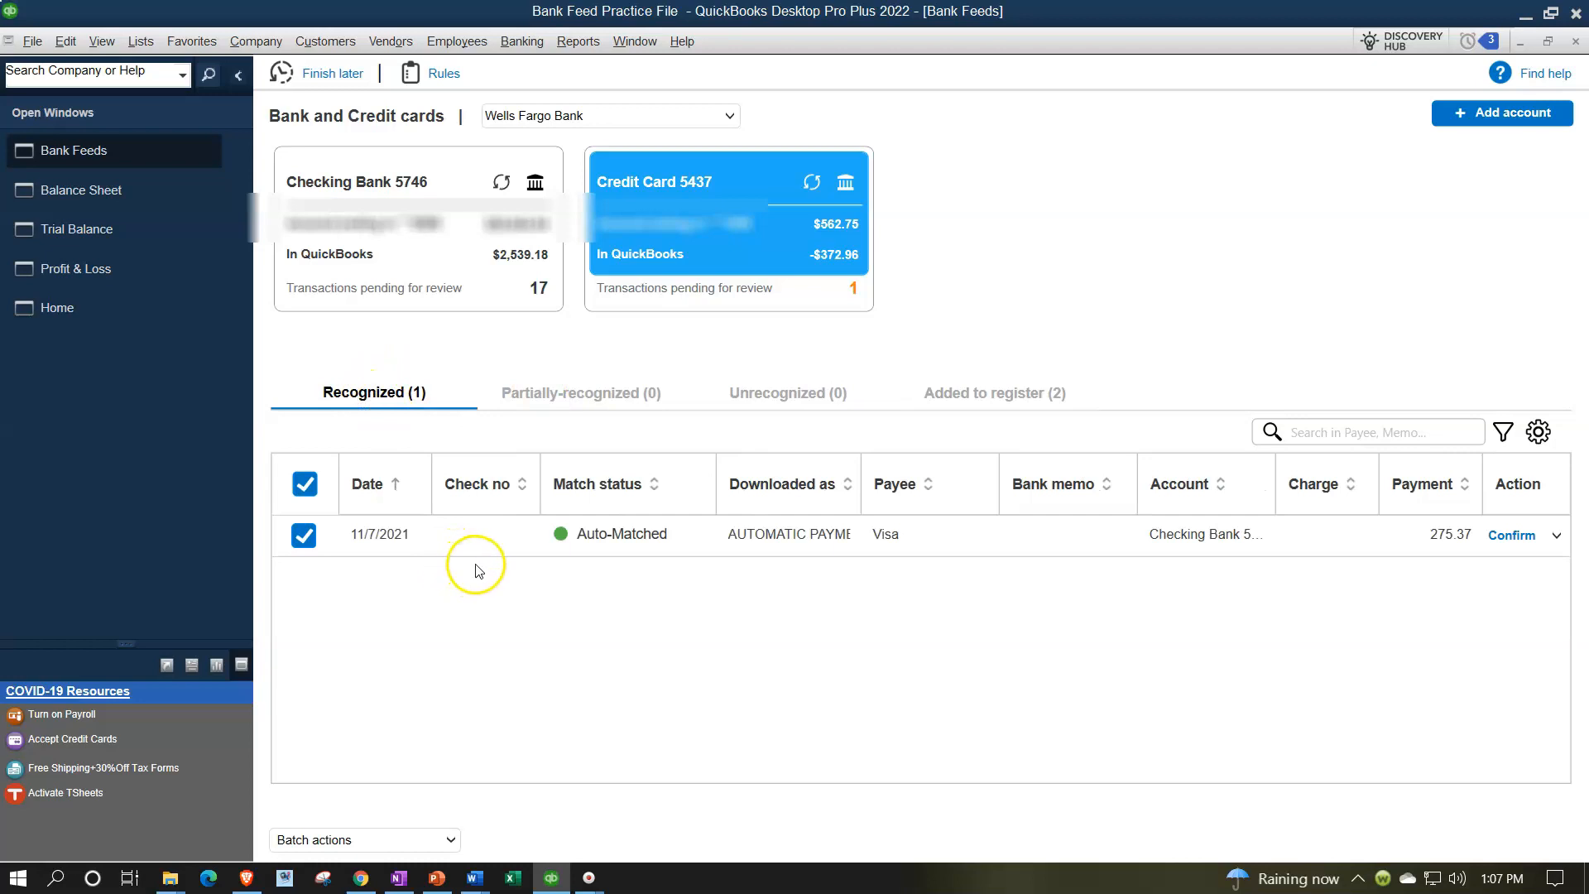
left_click(237, 75)
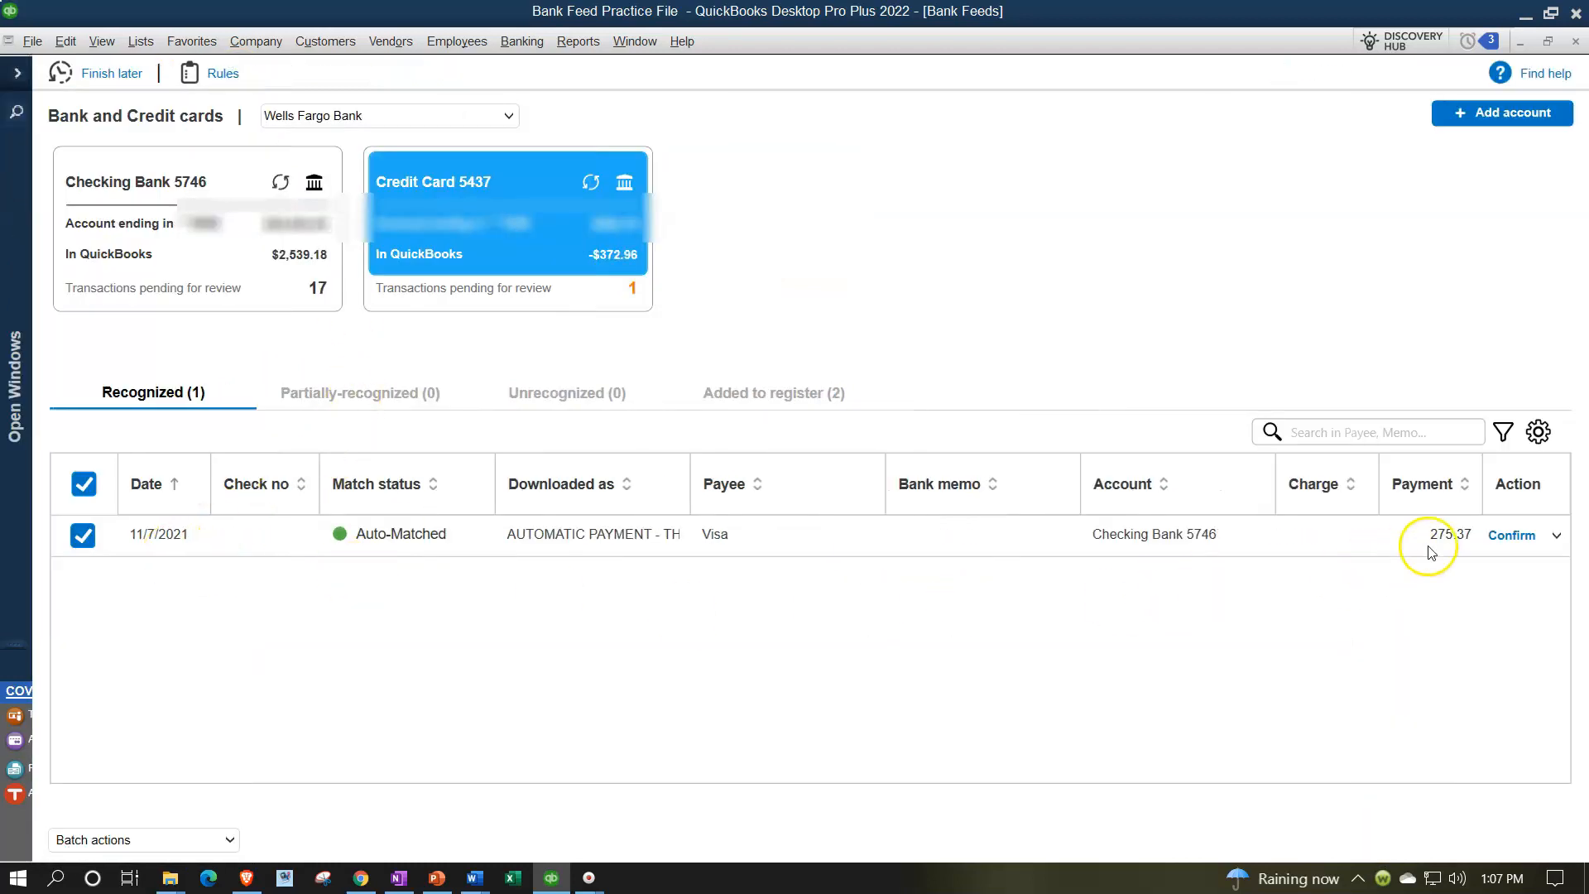
left_click(1518, 538)
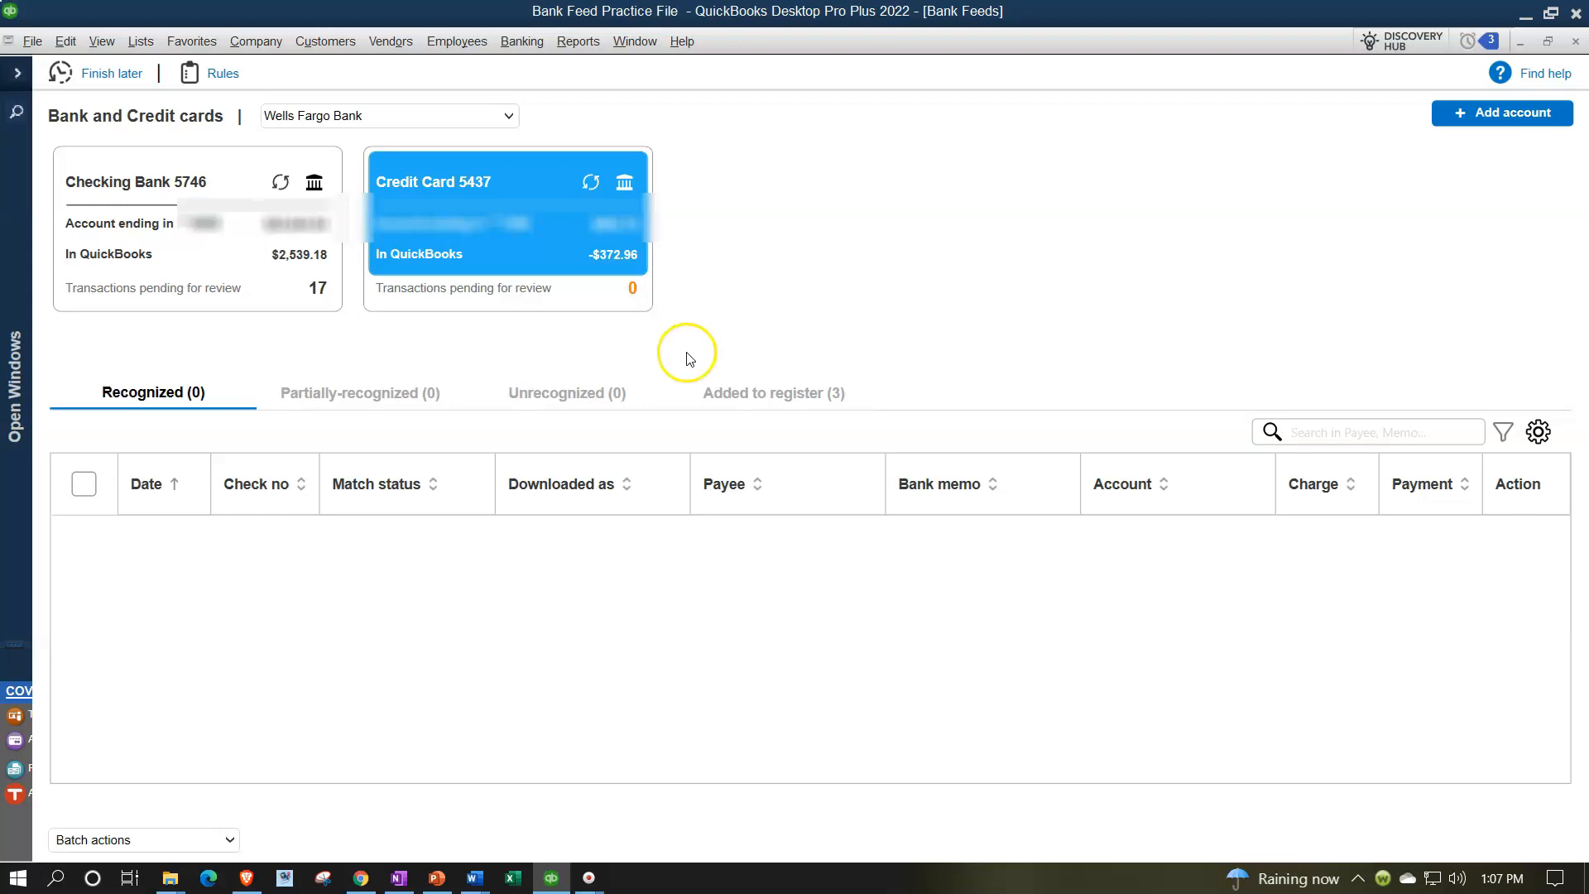
left_click(208, 305)
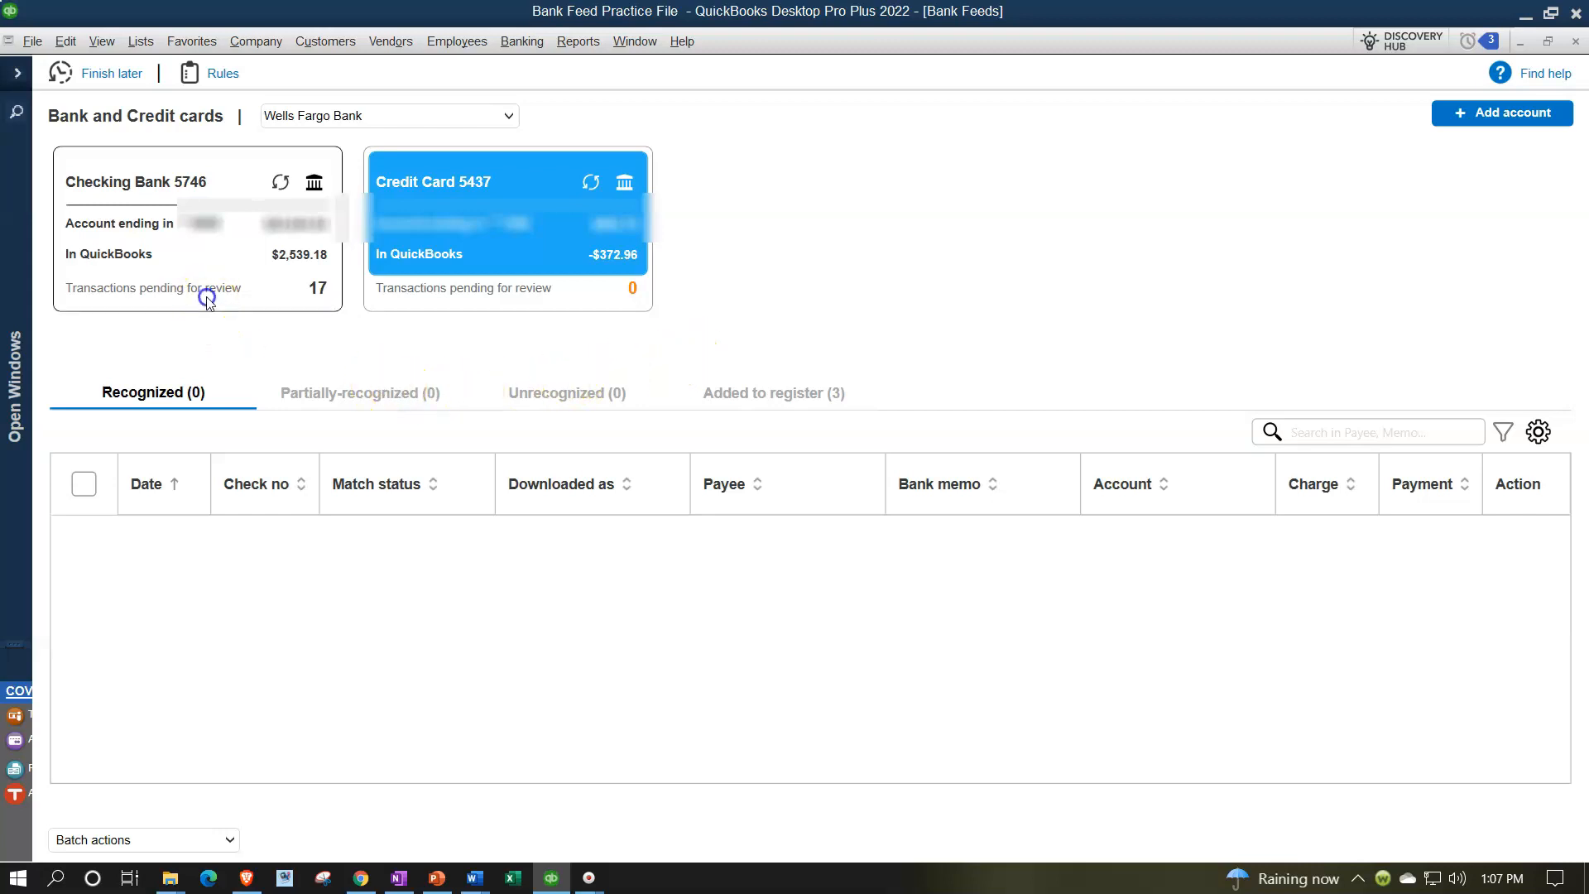